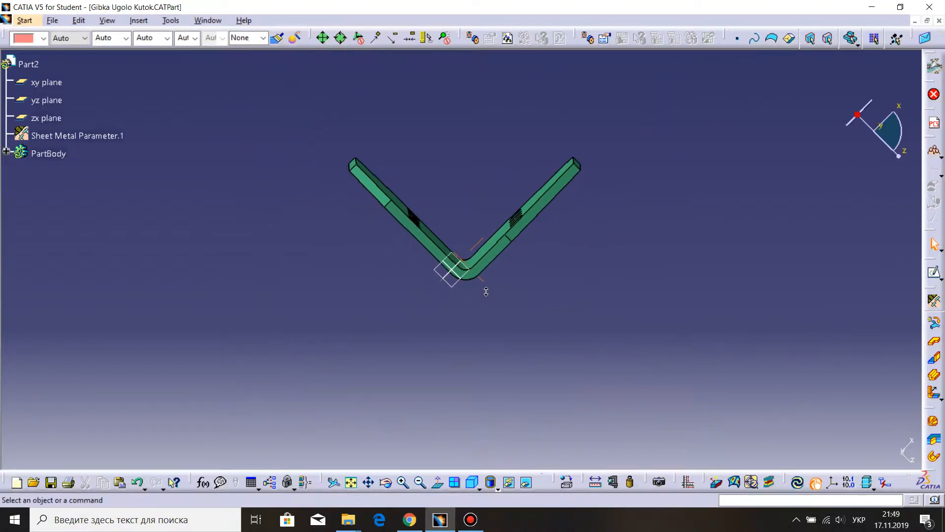
# Examine the finished bent bracket, its dimensioned views and its unfolded view in the Gibka ugolok drawing.
pyautogui.moveTo(421, 249); pyautogui.dragTo(408, 412, button='middle')
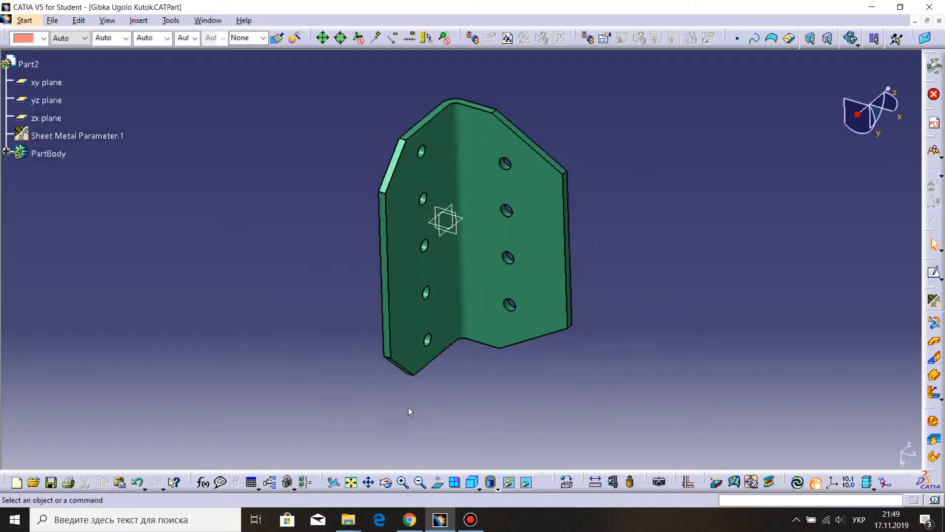
pyautogui.click(204, 20)
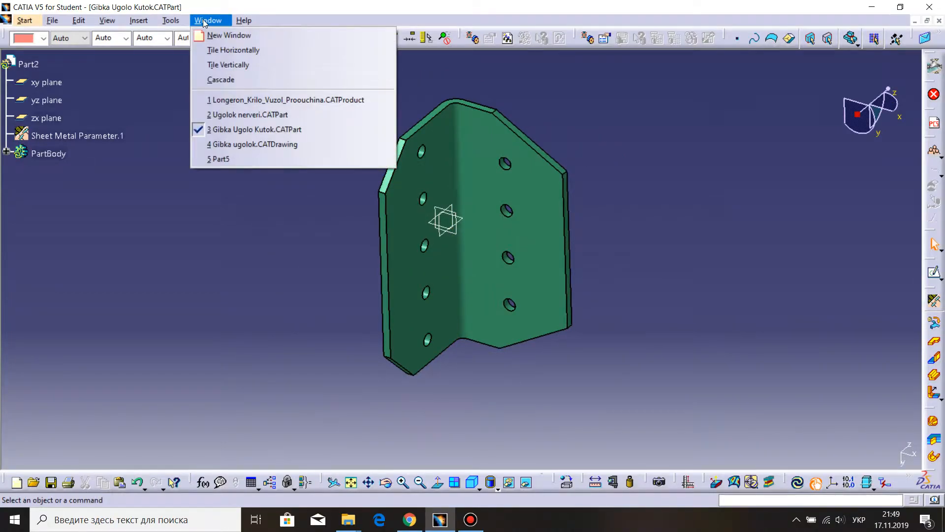
pyautogui.click(236, 143)
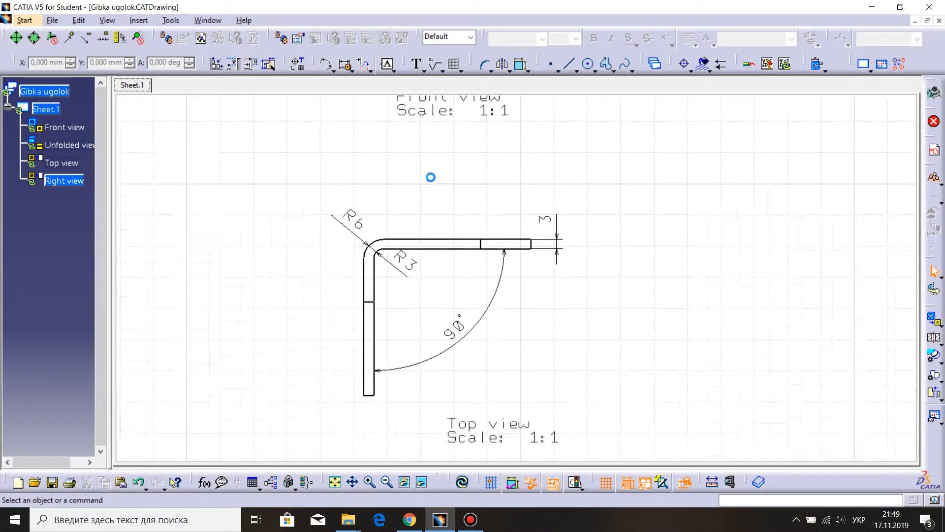
pyautogui.moveTo(429, 175)
pyautogui.mouseDown(button='middle')
pyautogui.moveTo(433, 200)
pyautogui.moveTo(409, 295)
pyautogui.moveTo(360, 247)
pyautogui.moveTo(363, 194)
pyautogui.moveTo(495, 261)
pyautogui.moveTo(507, 215)
pyautogui.moveTo(492, 228)
pyautogui.mouseUp(button='middle')
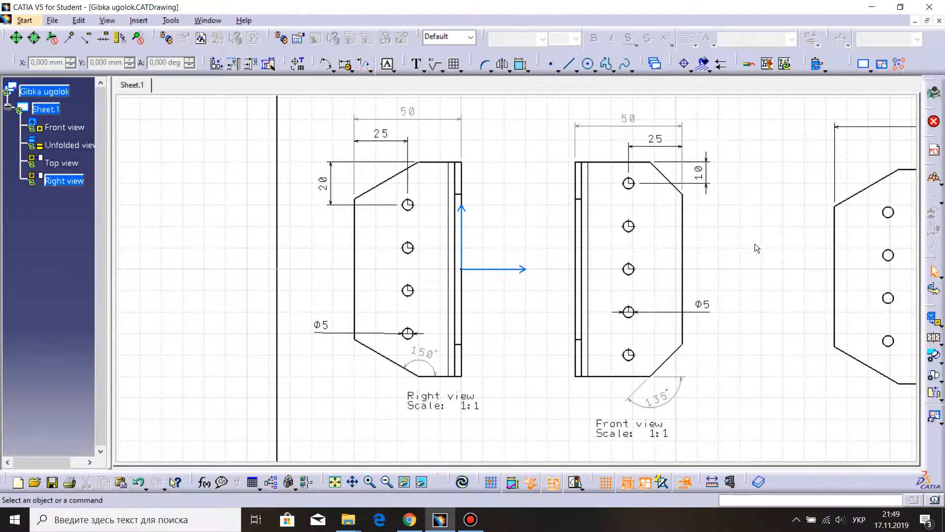
pyautogui.moveTo(757, 248)
pyautogui.mouseDown(button='middle')
pyautogui.moveTo(359, 215)
pyautogui.moveTo(313, 243)
pyautogui.mouseUp(button='middle')
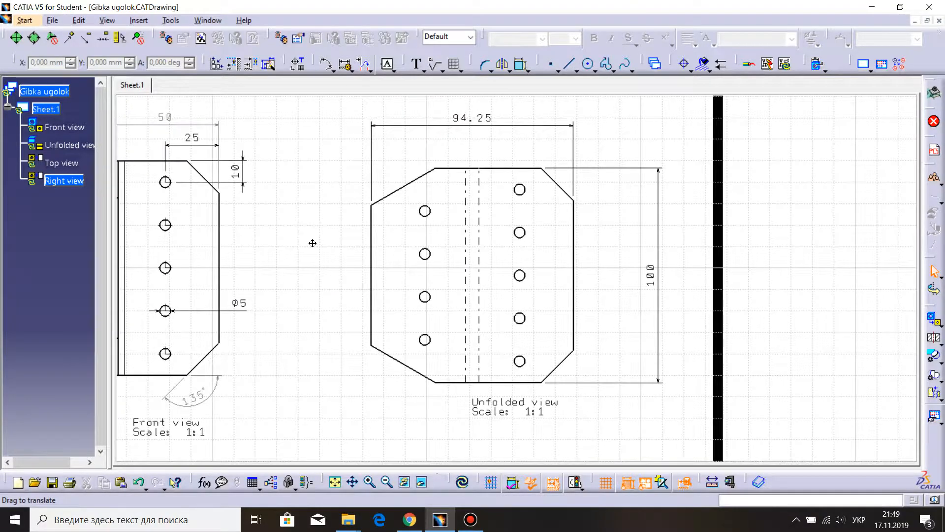
pyautogui.moveTo(312, 243); pyautogui.dragTo(627, 134, button='middle')
pyautogui.moveTo(498, 367)
pyautogui.mouseDown(button='middle')
pyautogui.moveTo(498, 217)
pyautogui.moveTo(484, 258)
pyautogui.moveTo(483, 226)
pyautogui.moveTo(484, 275)
pyautogui.moveTo(485, 217)
pyautogui.moveTo(486, 372)
pyautogui.moveTo(478, 368)
pyautogui.mouseUp(button='middle')
# Switch to Part5 and accept its sheet metal parameters of 3 mm thickness and 3 mm default bend radius.
pyautogui.click(208, 20)
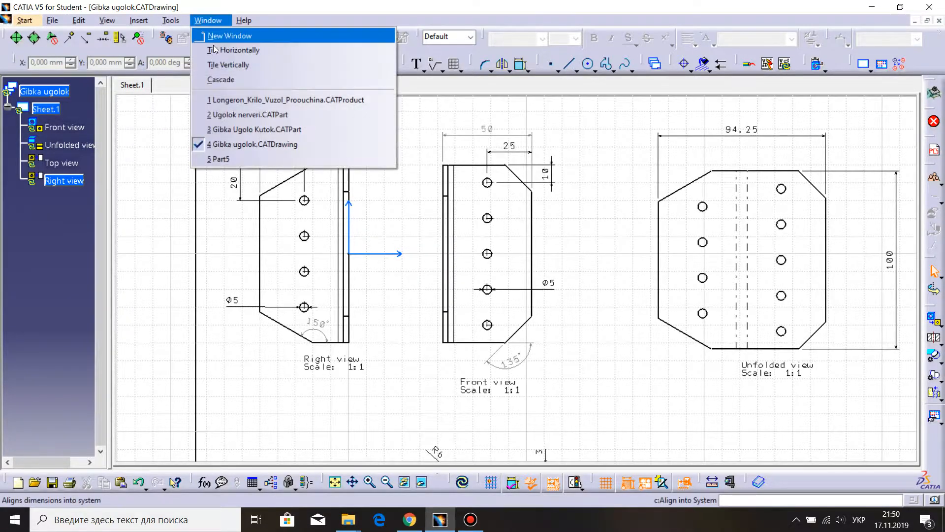
pyautogui.click(230, 156)
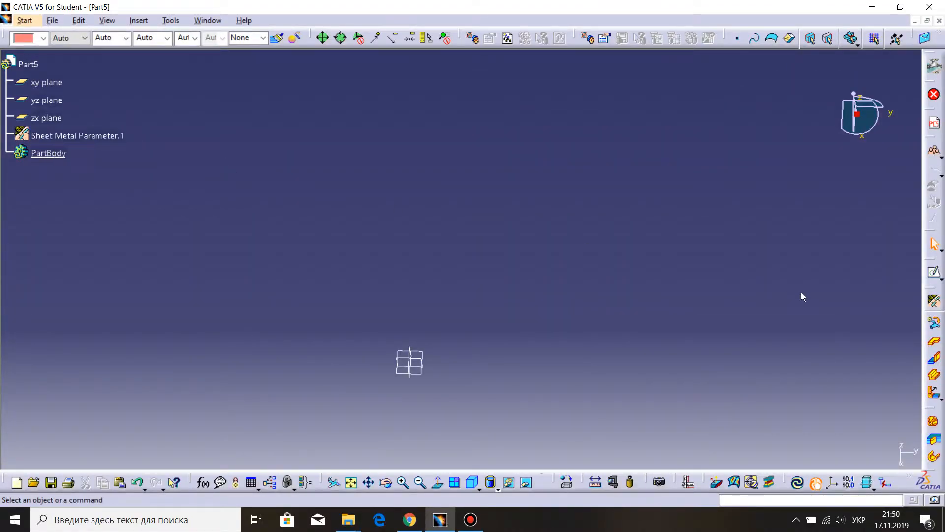
pyautogui.doubleClick(98, 135)
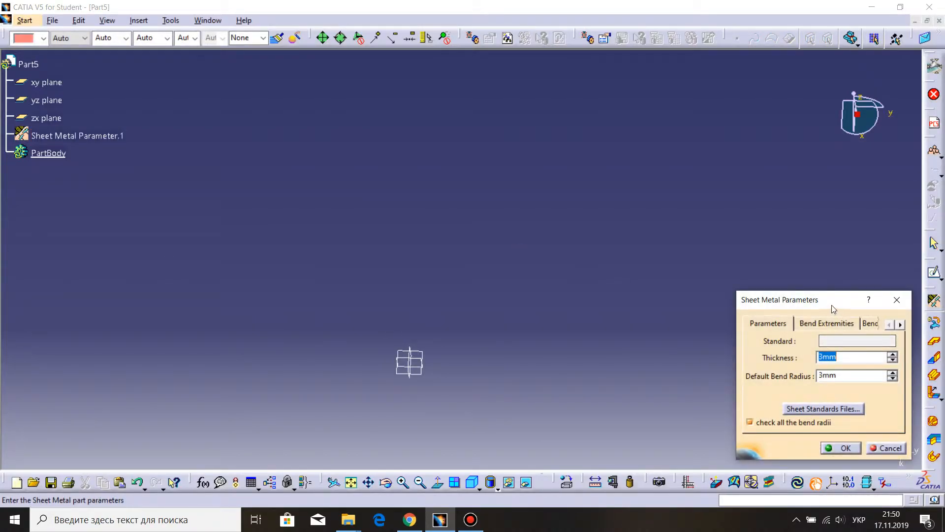
pyautogui.moveTo(832, 305); pyautogui.dragTo(789, 238)
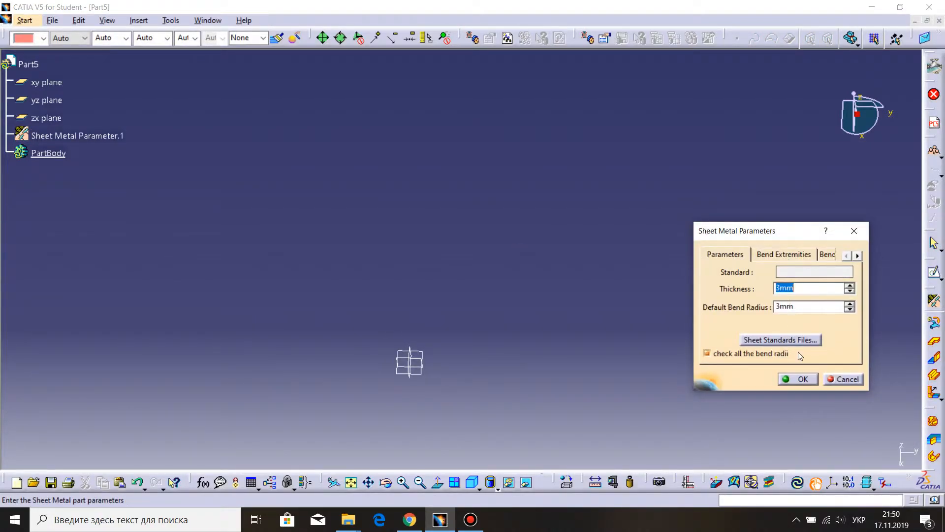
pyautogui.click(802, 378)
# Sketch a rectangle about 33 mm wide and 81 mm high on the yz plane, with one side on the vertical axis.
pyautogui.moveTo(521, 339); pyautogui.dragTo(454, 262, button='middle')
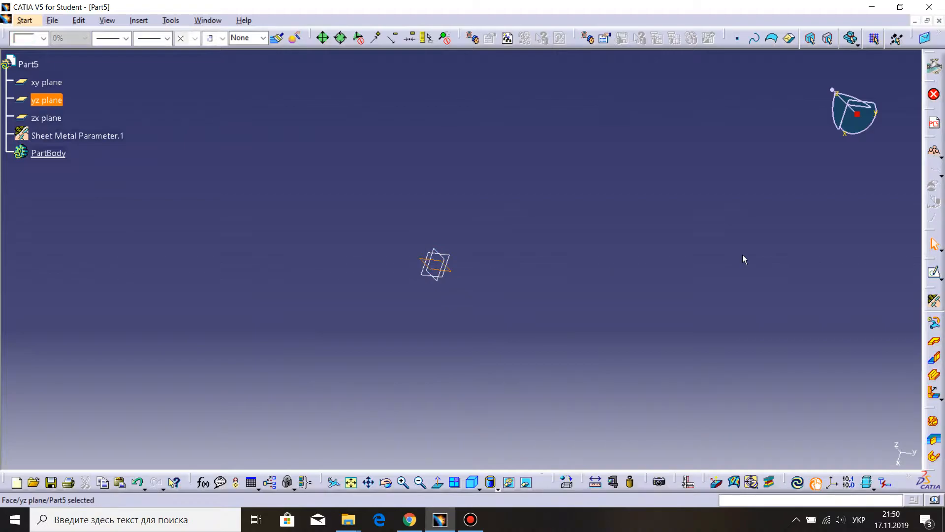
pyautogui.click(934, 272)
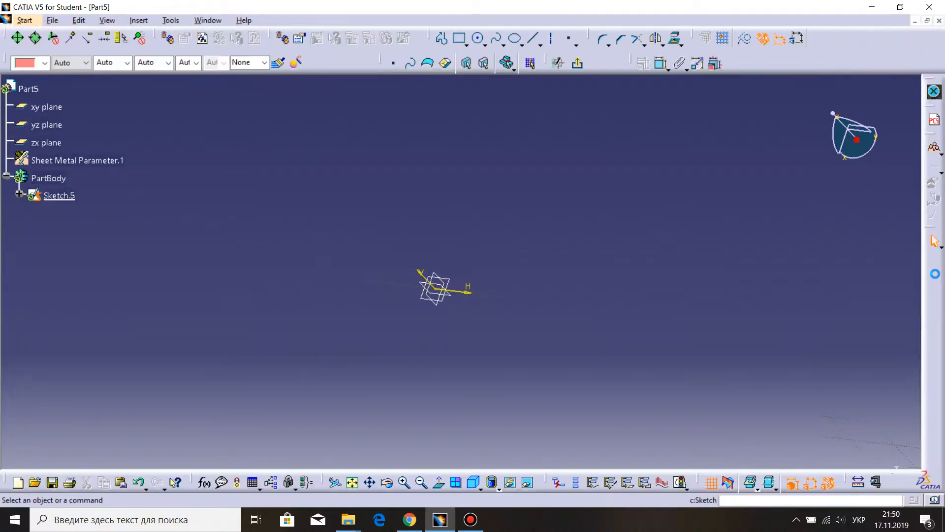
pyautogui.moveTo(672, 235); pyautogui.dragTo(690, 278, button='middle')
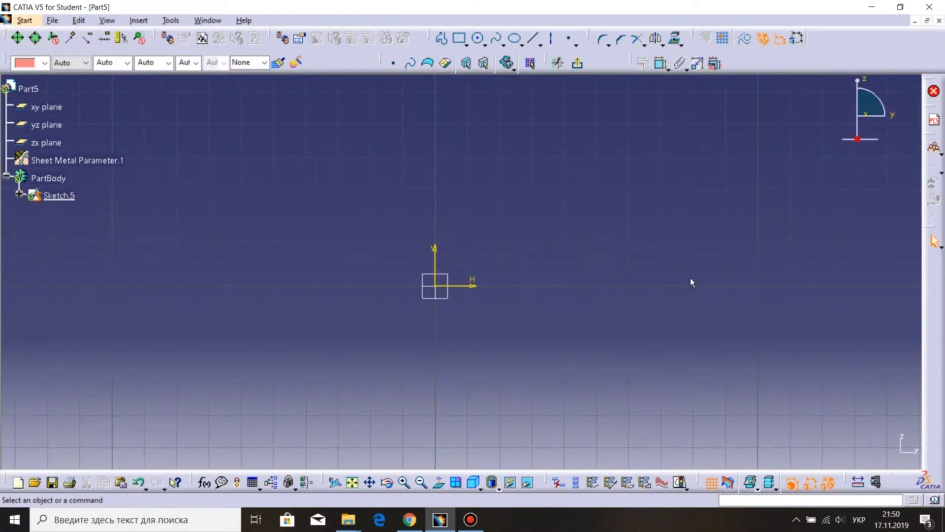
pyautogui.click(458, 38)
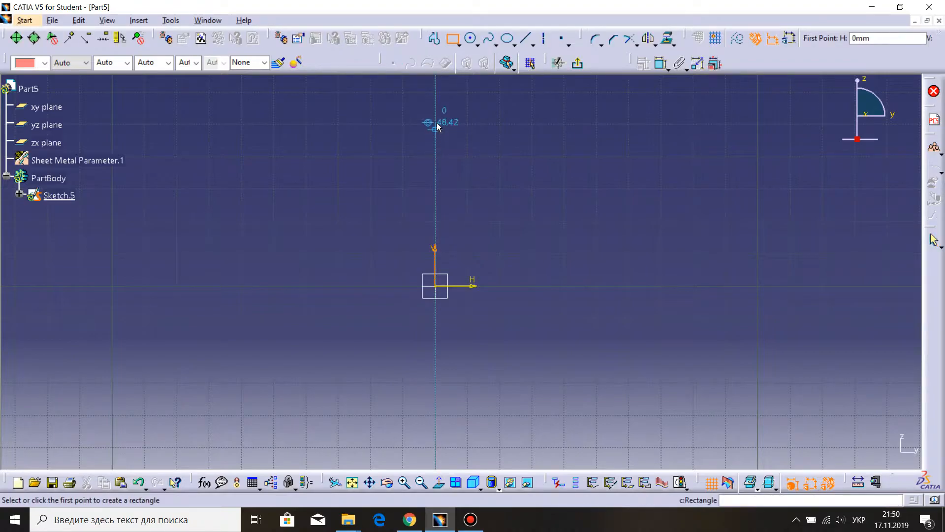
pyautogui.click(435, 119)
pyautogui.click(543, 381)
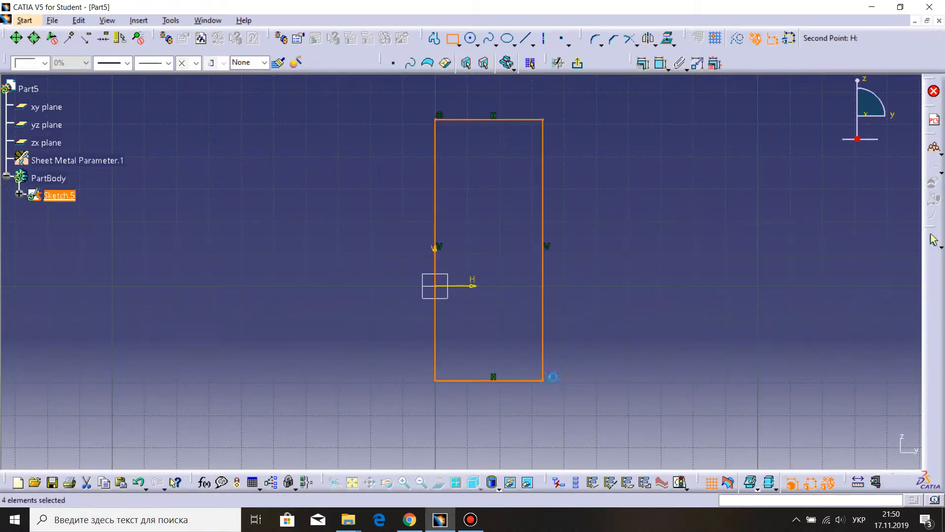
pyautogui.click(615, 250)
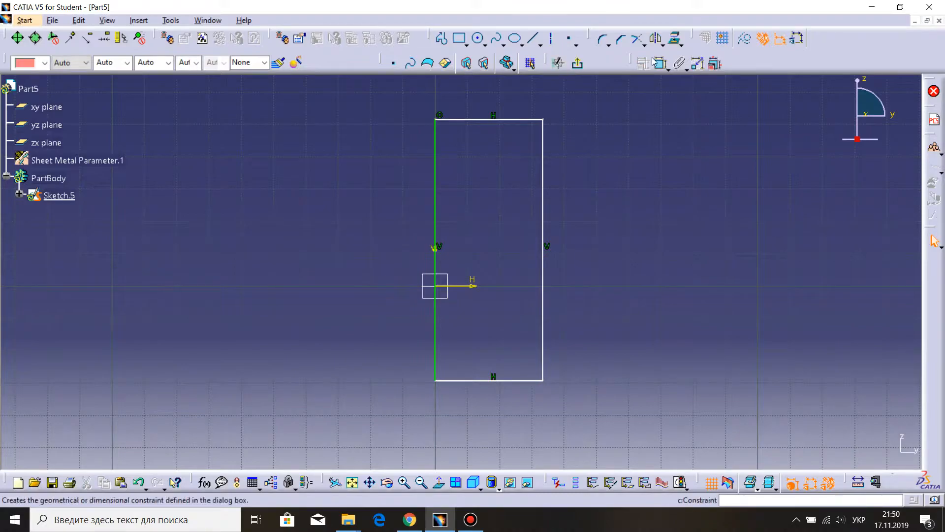
# Dimension the rectangle's upper edge from the horizontal axis and set the distance to 50 mm.
pyautogui.click(492, 119)
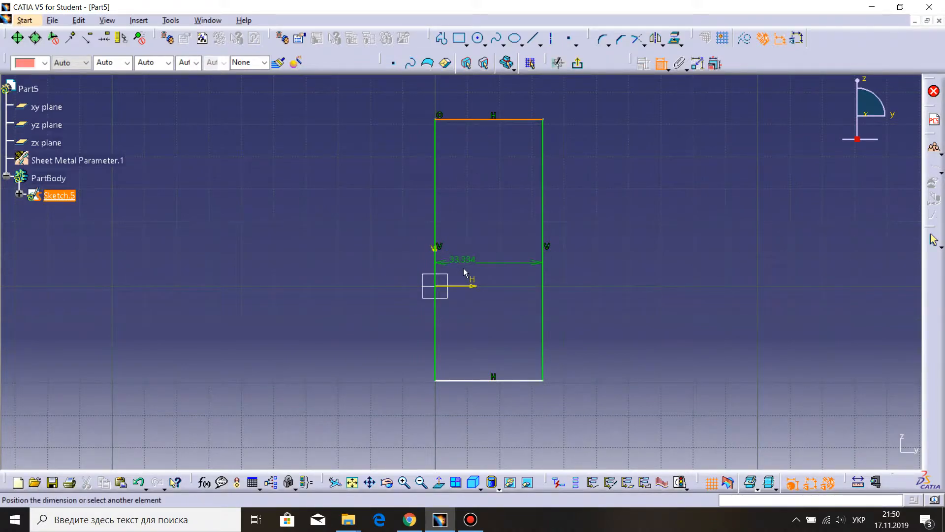
pyautogui.click(470, 287)
pyautogui.click(365, 265)
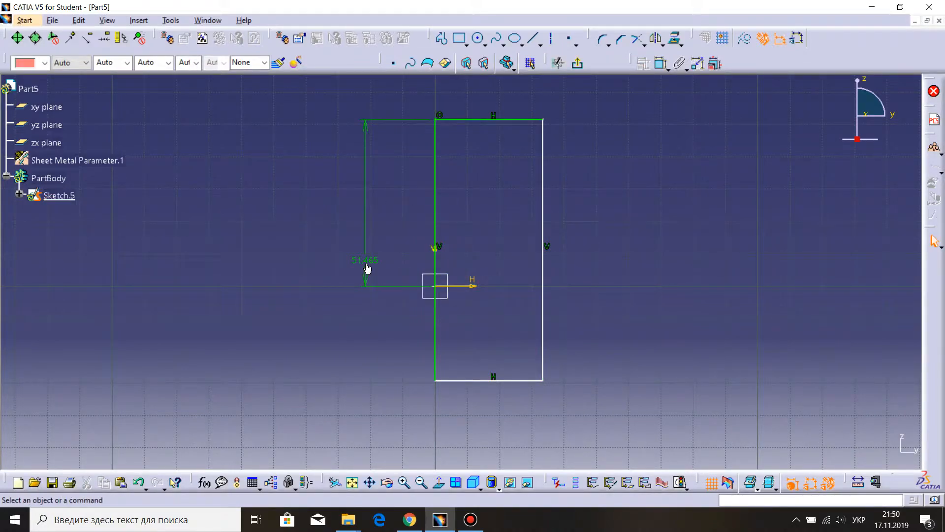
pyautogui.doubleClick(370, 258)
pyautogui.write('50')
pyautogui.click(832, 448)
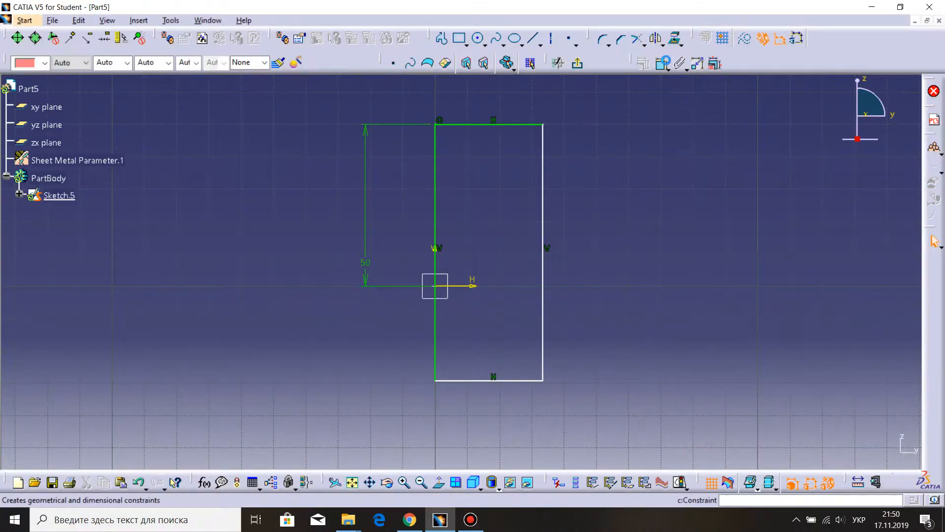
# Dimension the rectangle's height between its upper and lower edges and set it to 100 mm.
pyautogui.click(526, 125)
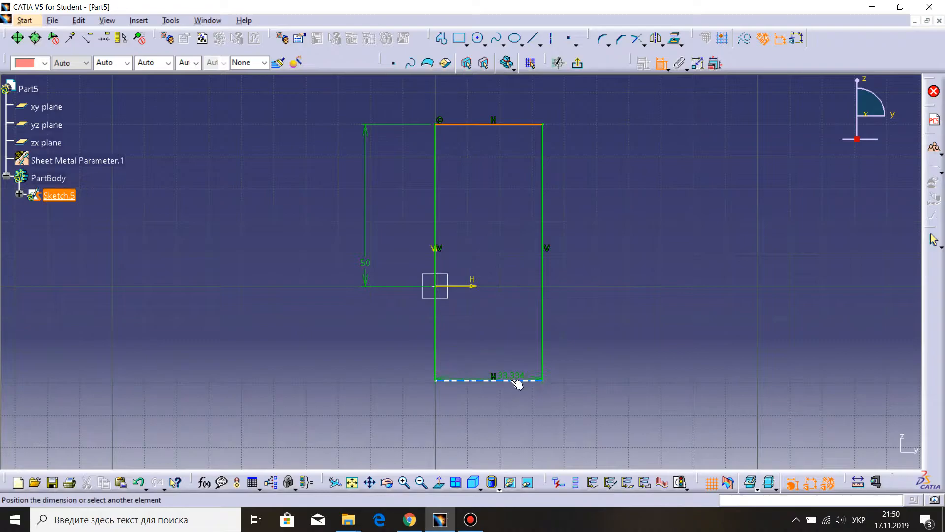
pyautogui.click(517, 381)
pyautogui.click(612, 309)
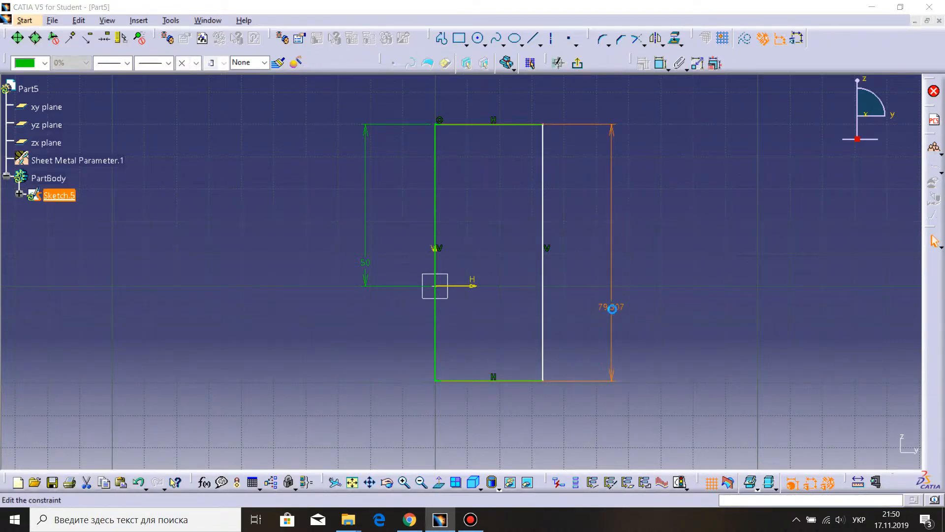
pyautogui.doubleClick(611, 308)
pyautogui.write('100')
pyautogui.click(832, 448)
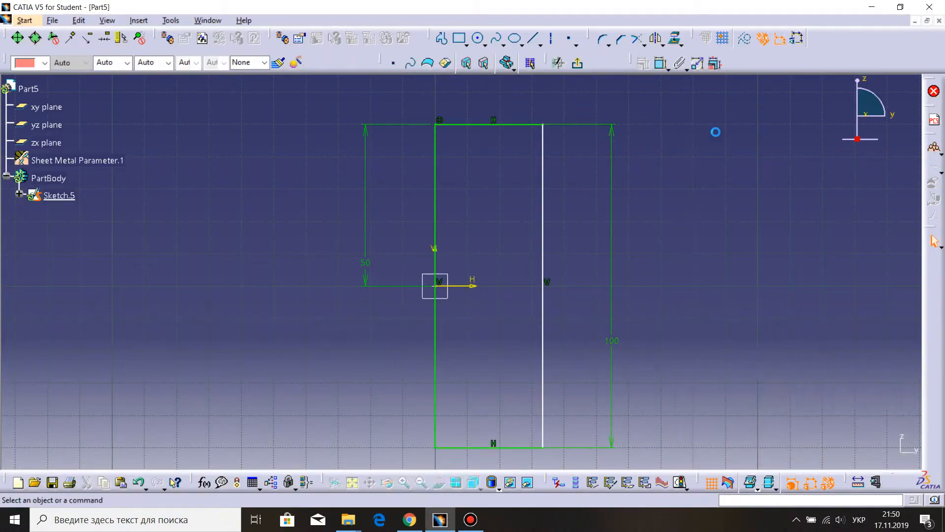
# Dimension the rectangle's width between its two vertical sides, set it to 50 mm and exit the sketch.
pyautogui.click(661, 63)
pyautogui.click(542, 178)
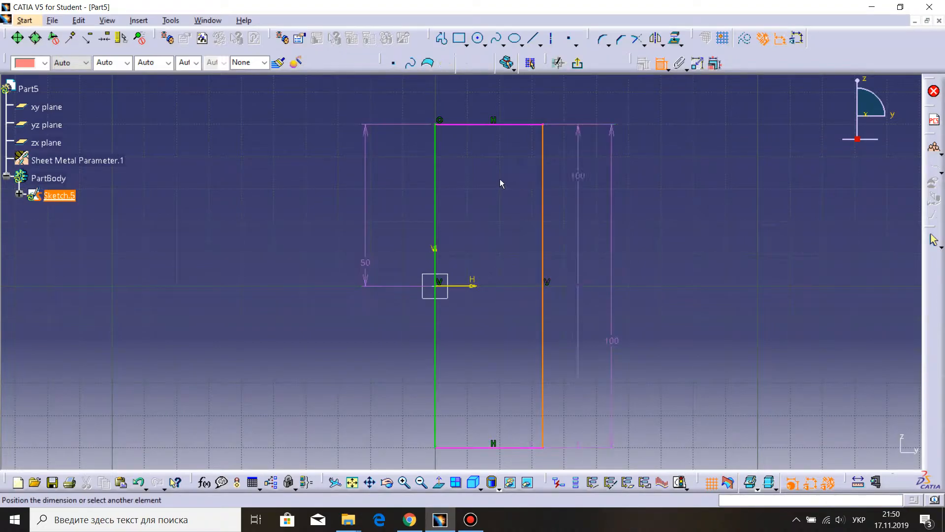
pyautogui.click(447, 162)
pyautogui.click(482, 96)
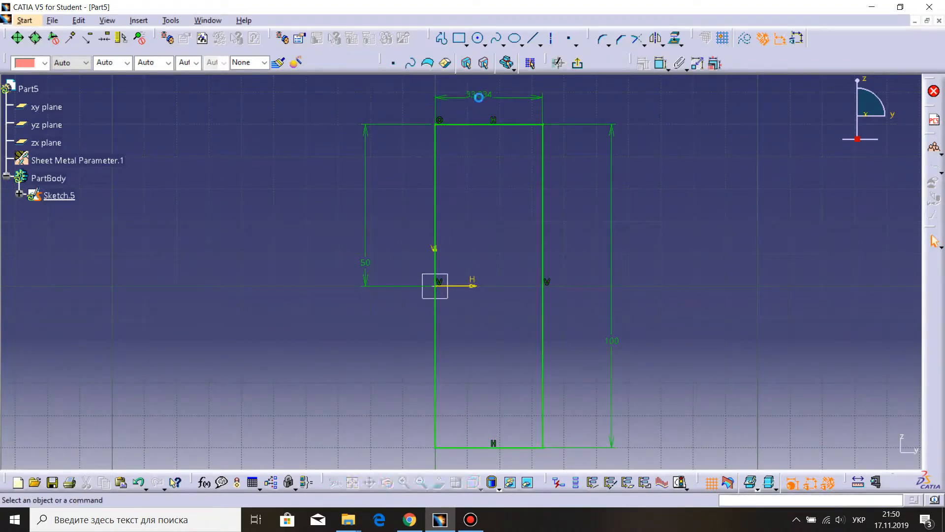
pyautogui.doubleClick(482, 96)
pyautogui.write('50')
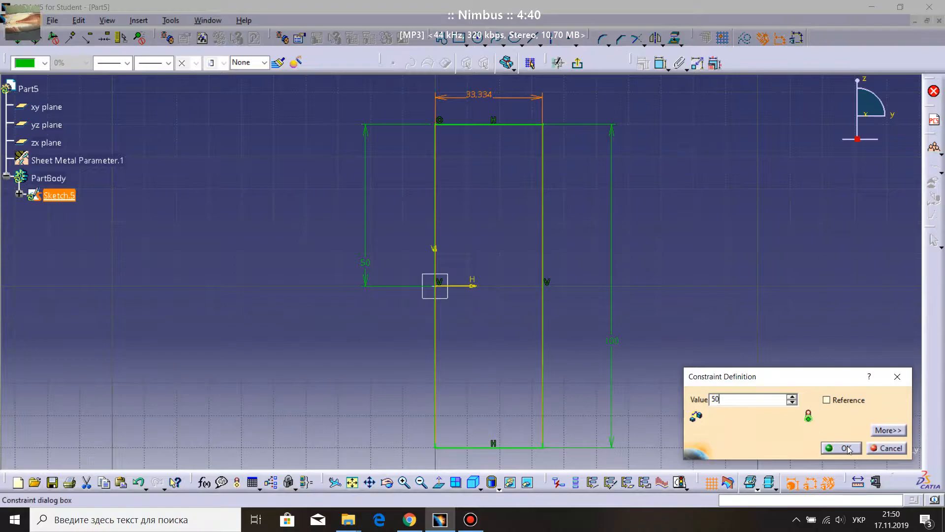
pyautogui.click(845, 447)
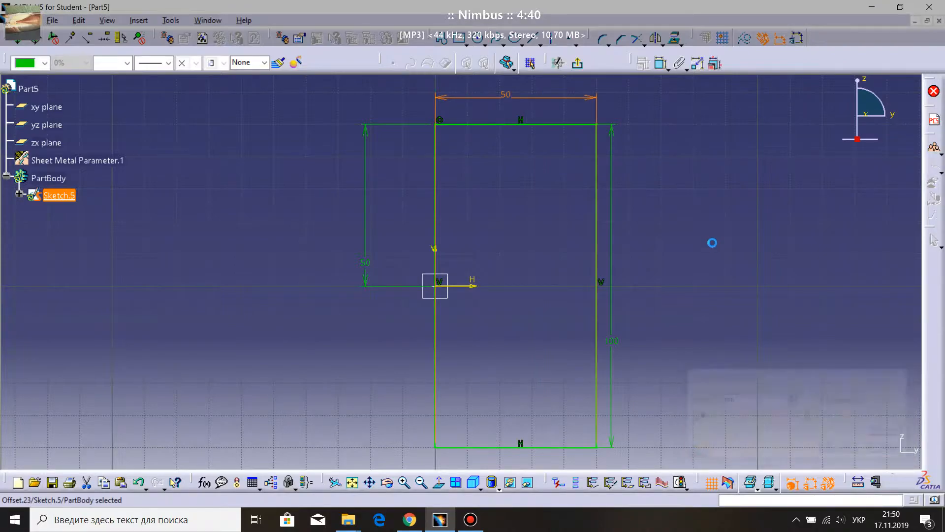
pyautogui.click(578, 64)
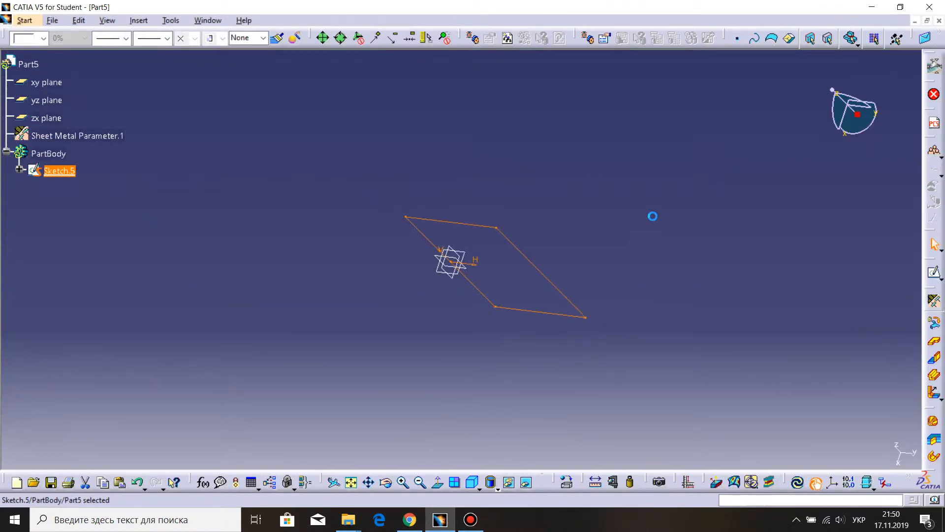
# Create a sheet metal wall from the rectangle sketch with 0 mm offset, using Invert Side to choose the material direction.
pyautogui.click(652, 216)
pyautogui.moveTo(570, 223)
pyautogui.mouseDown(button='middle')
pyautogui.moveTo(527, 223)
pyautogui.moveTo(565, 185)
pyautogui.moveTo(601, 184)
pyautogui.mouseUp(button='middle')
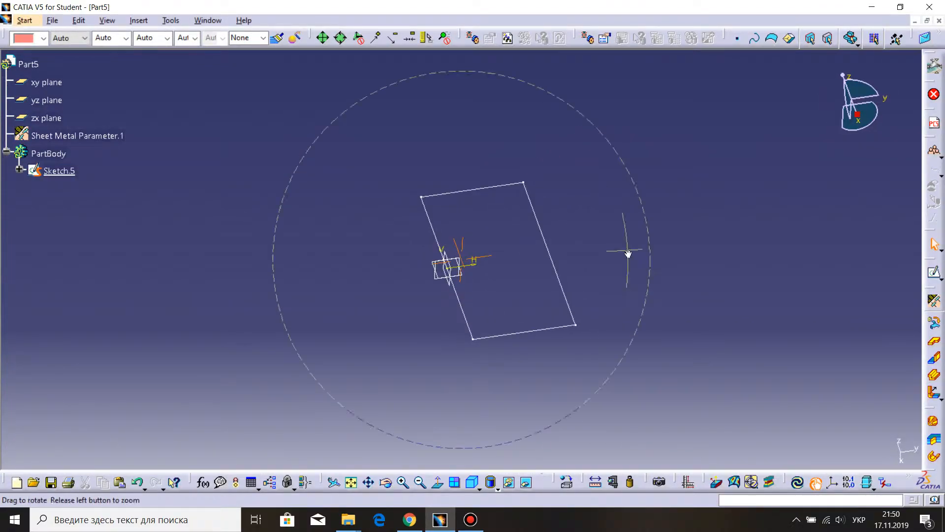
pyautogui.moveTo(628, 253); pyautogui.dragTo(683, 244, button='middle')
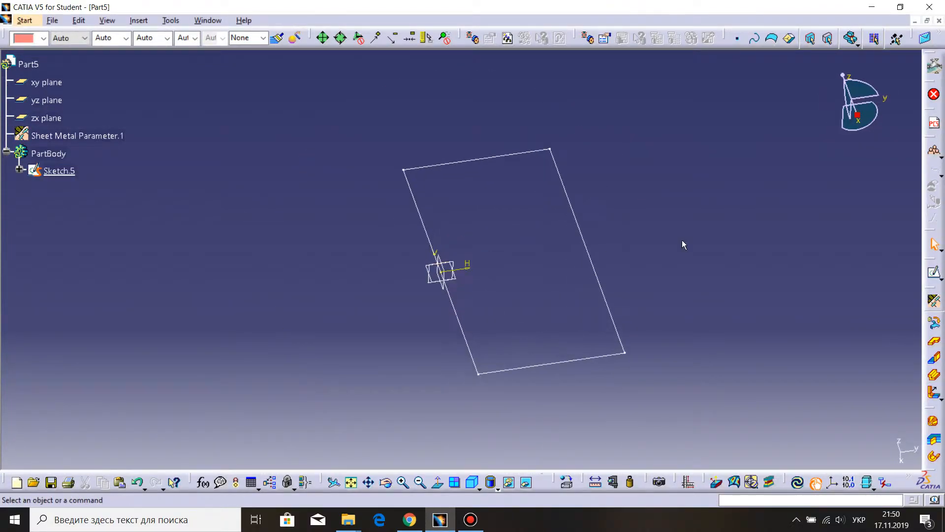
pyautogui.click(935, 343)
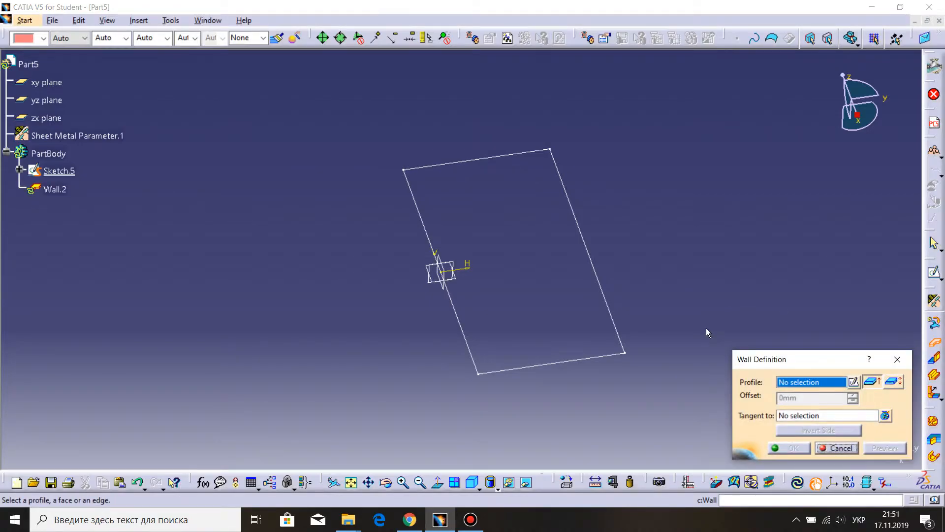
pyautogui.click(612, 312)
pyautogui.moveTo(666, 365)
pyautogui.mouseDown(button='middle')
pyautogui.moveTo(675, 273)
pyautogui.moveTo(544, 358)
pyautogui.moveTo(542, 279)
pyautogui.mouseUp(button='middle')
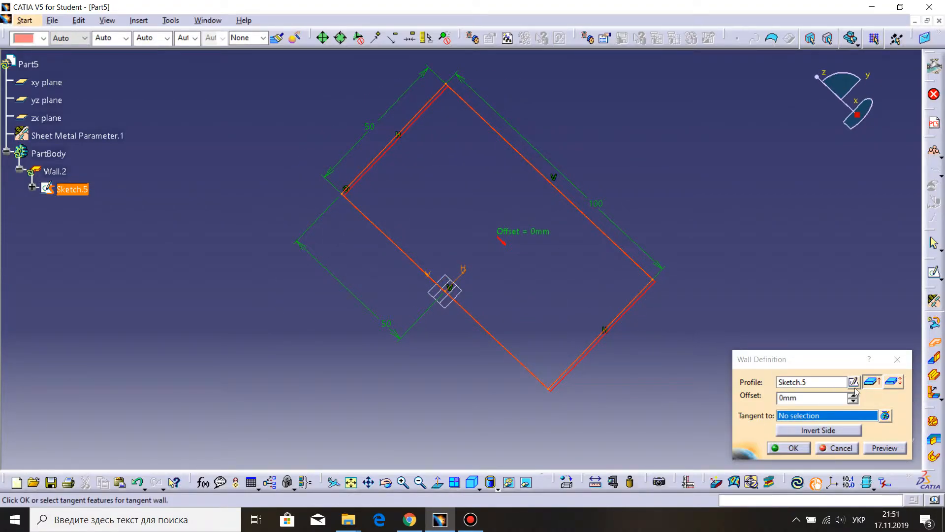
pyautogui.click(821, 431)
pyautogui.moveTo(601, 386)
pyautogui.mouseDown(button='middle')
pyautogui.moveTo(574, 238)
pyautogui.moveTo(522, 373)
pyautogui.moveTo(519, 234)
pyautogui.moveTo(492, 295)
pyautogui.moveTo(483, 376)
pyautogui.moveTo(377, 414)
pyautogui.moveTo(394, 416)
pyautogui.mouseUp(button='middle')
pyautogui.click(786, 432)
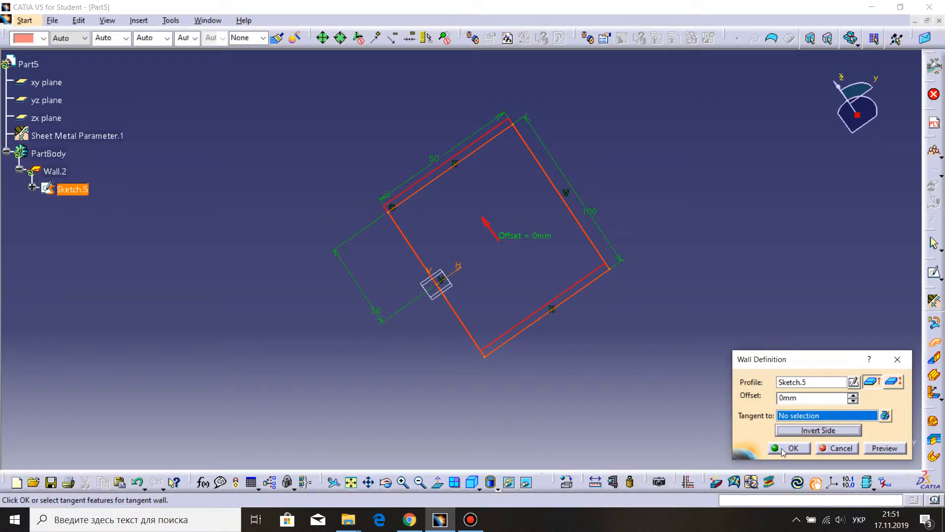
pyautogui.click(789, 448)
# Start a wall on edge with bend from the base wall's long edge opposite the origin, 100 mm high at 90 degrees.
pyautogui.moveTo(805, 300); pyautogui.dragTo(592, 382, button='middle')
pyautogui.moveTo(669, 351); pyautogui.dragTo(675, 330, button='middle')
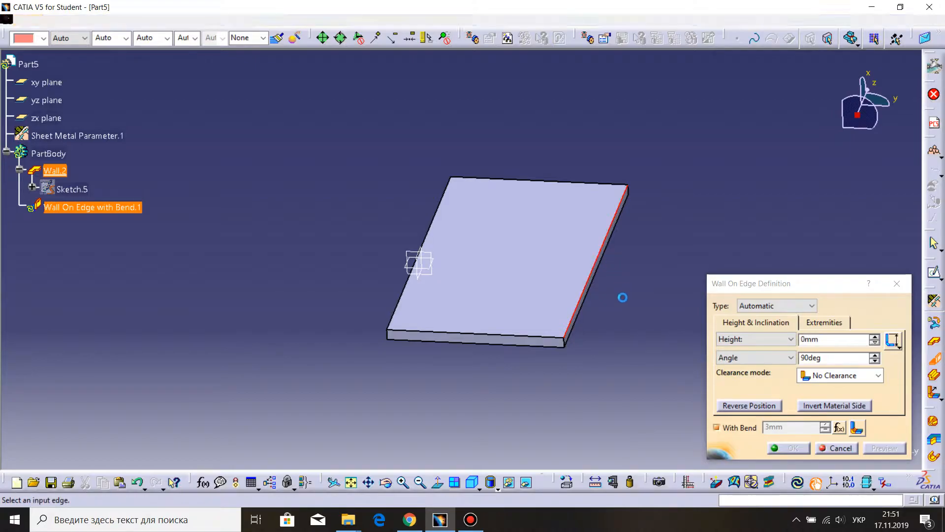
pyautogui.moveTo(593, 348); pyautogui.dragTo(489, 351, button='middle')
pyautogui.moveTo(640, 318); pyautogui.dragTo(584, 314, button='middle')
pyautogui.moveTo(553, 360); pyautogui.dragTo(558, 266, button='middle')
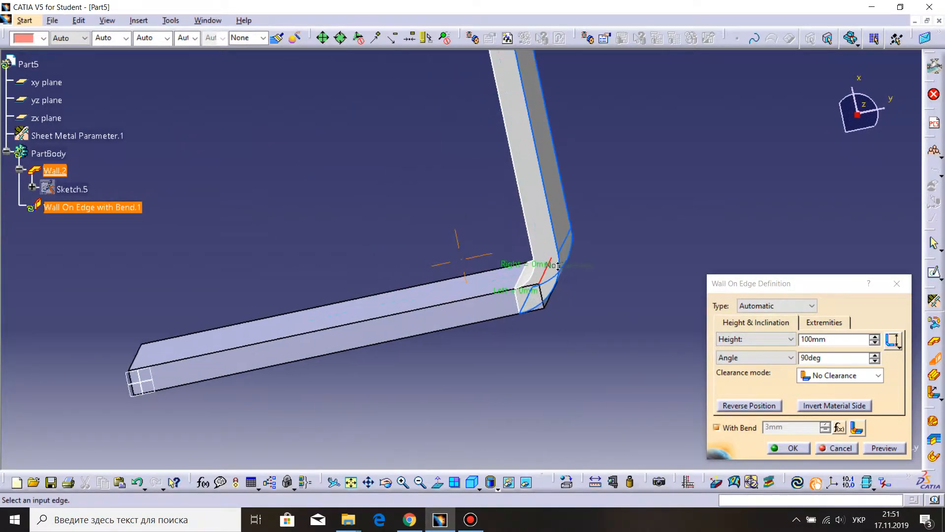
# Check the bend's extremity settings without changing them, and invert the material side of the new wall.
pyautogui.click(853, 430)
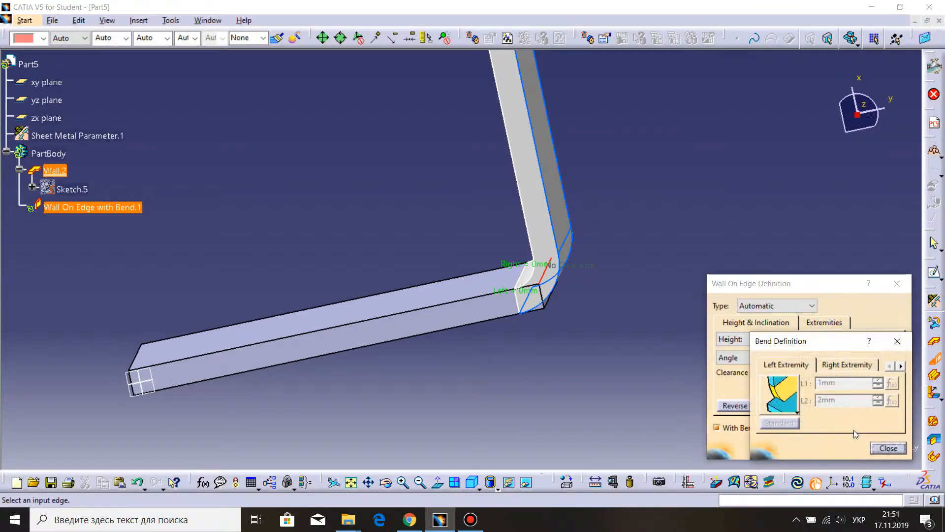
pyautogui.click(897, 341)
pyautogui.moveTo(643, 220); pyautogui.dragTo(659, 241, button='middle')
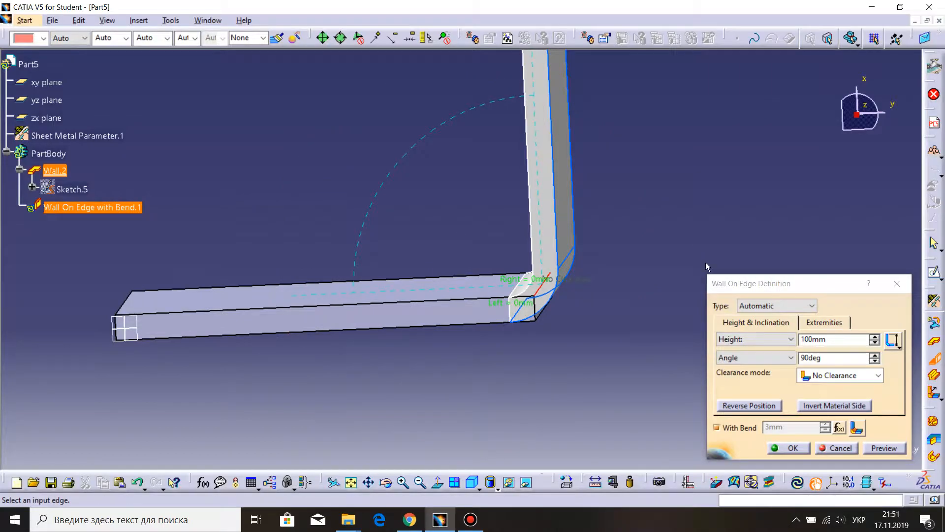
pyautogui.click(803, 406)
pyautogui.moveTo(579, 281); pyautogui.dragTo(608, 268, button='middle')
# Set the height of the new wall on edge to 50 mm and preview it.
pyautogui.doubleClick(814, 340)
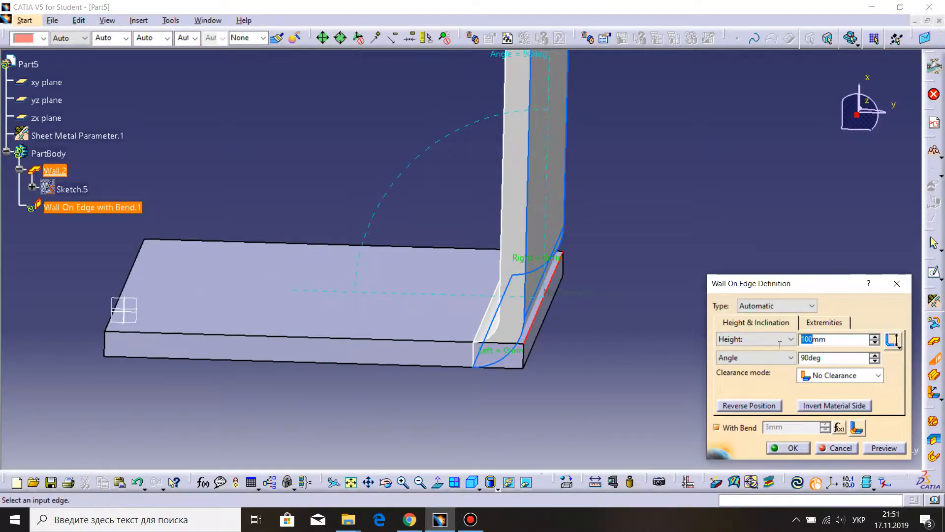
pyautogui.write('50')
pyautogui.press('Return')
pyautogui.moveTo(667, 192); pyautogui.dragTo(647, 259, button='middle')
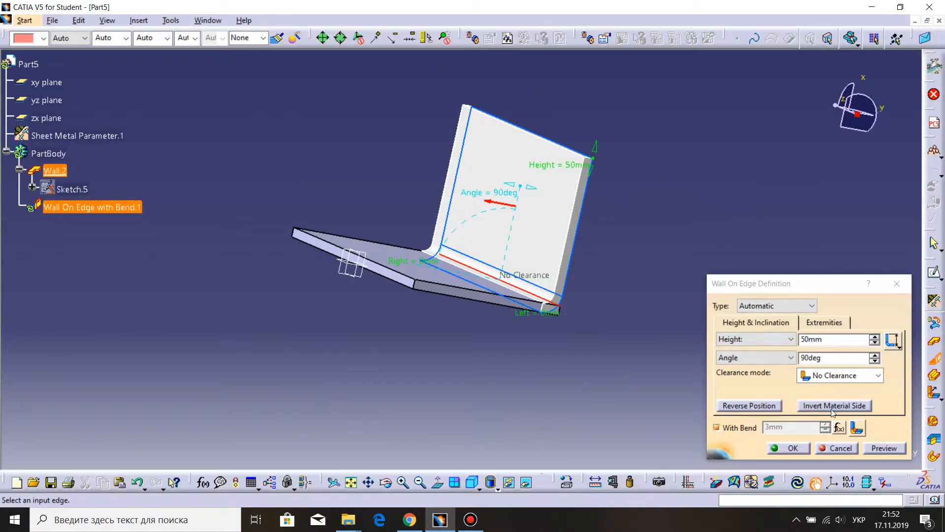
pyautogui.click(874, 448)
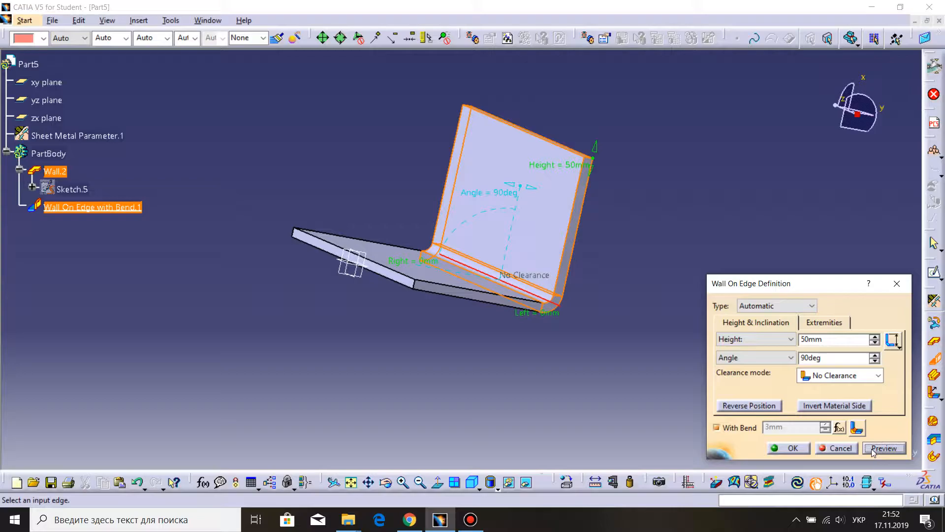
# Try a height of 100 mm for the wall on edge and return it to 50 mm.
pyautogui.click(802, 339)
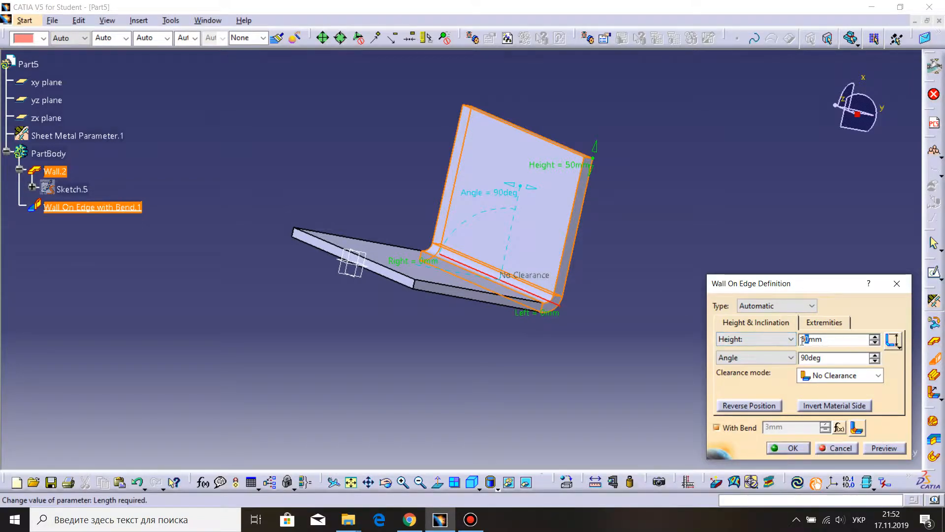
pyautogui.press('Return')
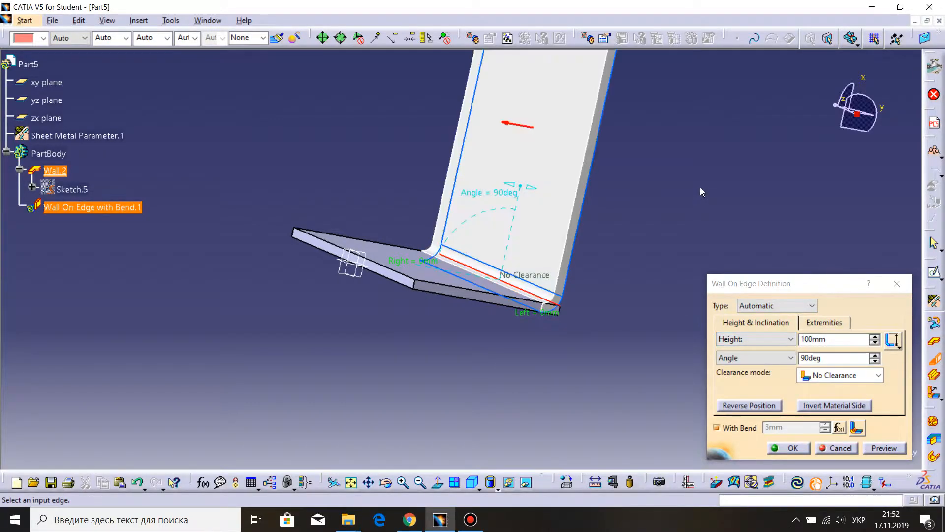
pyautogui.moveTo(811, 339); pyautogui.dragTo(804, 340)
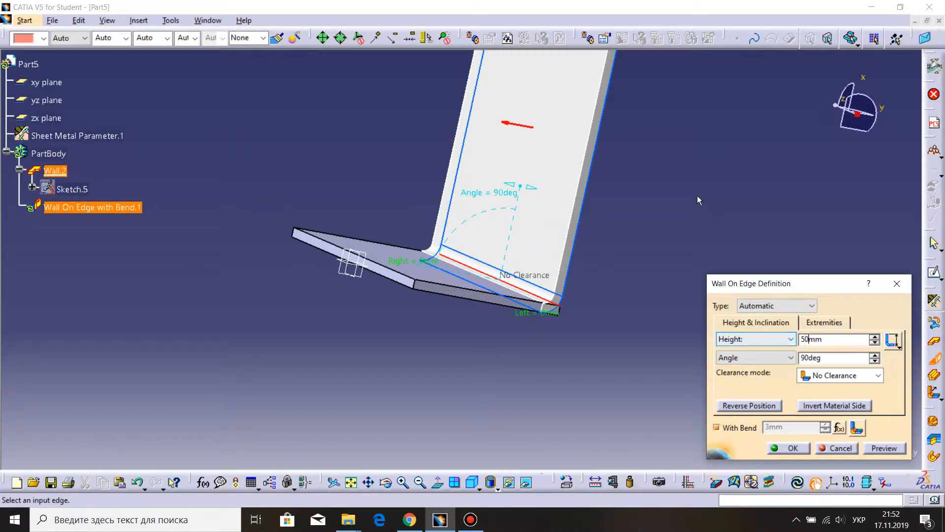
pyautogui.press('Return')
# Inspect the wall on edge from several sides and create it with its bend and no clearance.
pyautogui.moveTo(661, 209); pyautogui.dragTo(411, 162, button='middle')
pyautogui.moveTo(487, 358); pyautogui.dragTo(650, 216, button='middle')
pyautogui.moveTo(533, 221); pyautogui.dragTo(557, 345, button='middle')
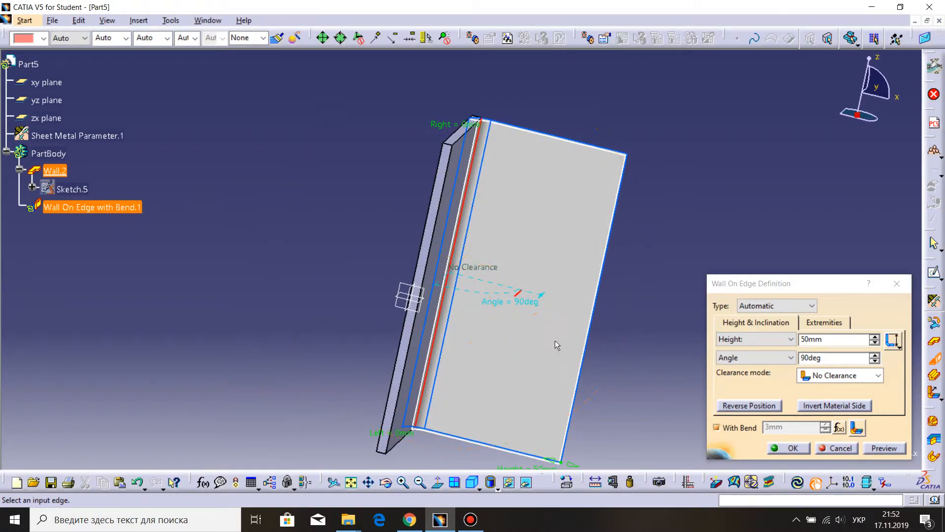
pyautogui.click(793, 447)
# Chamfer the upper outer corner edge of the base wall with a length of 15 mm at 45 degrees.
pyautogui.moveTo(727, 301); pyautogui.dragTo(591, 300, button='middle')
pyautogui.moveTo(471, 264); pyautogui.dragTo(537, 303, button='middle')
pyautogui.moveTo(381, 248); pyautogui.dragTo(380, 223, button='middle')
pyautogui.moveTo(514, 229); pyautogui.dragTo(501, 270, button='middle')
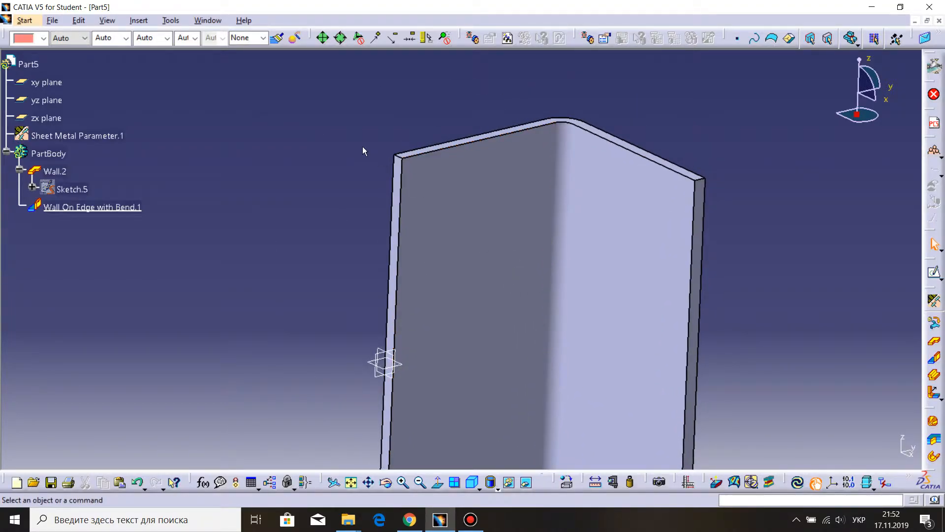
pyautogui.moveTo(481, 211); pyautogui.dragTo(387, 288, button='middle')
pyautogui.moveTo(395, 233); pyautogui.dragTo(399, 202, button='middle')
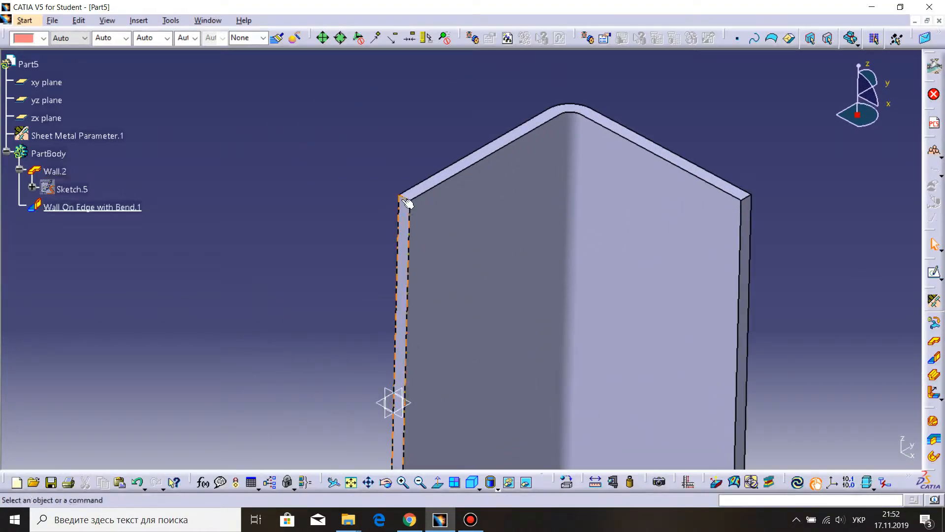
pyautogui.click(407, 199)
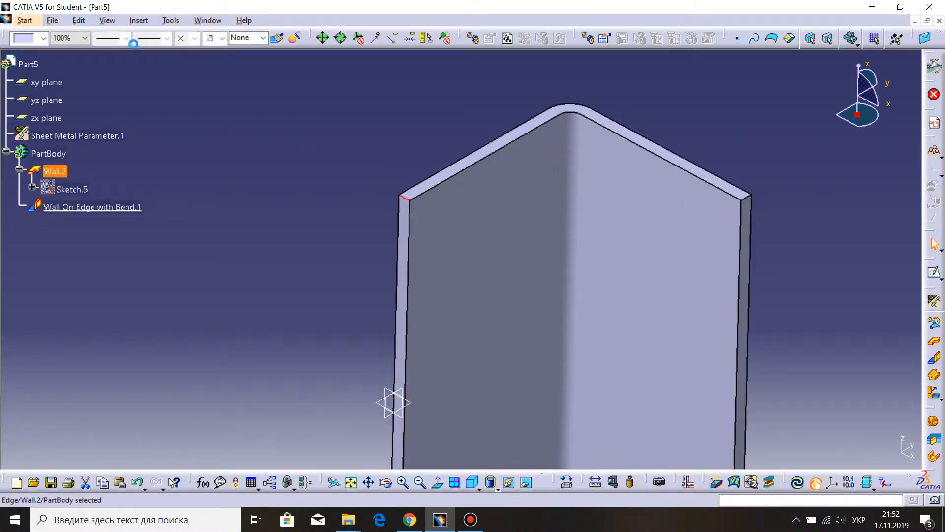
pyautogui.click(137, 24)
pyautogui.moveTo(211, 246)
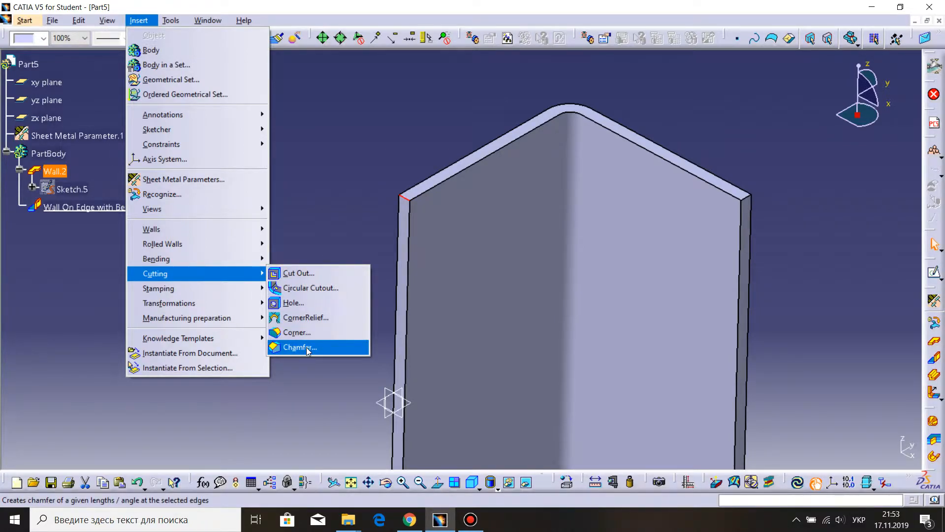
pyautogui.click(300, 347)
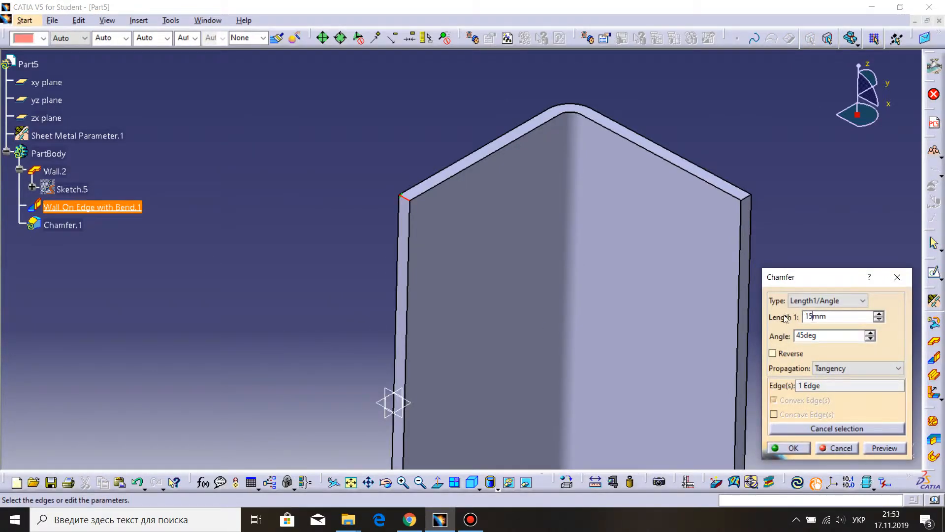
pyautogui.moveTo(485, 295); pyautogui.dragTo(414, 241, button='middle')
pyautogui.click(793, 446)
# Edit the chamfer to include the lower outer corner edge of the base wall as well.
pyautogui.moveTo(736, 297); pyautogui.dragTo(667, 332, button='middle')
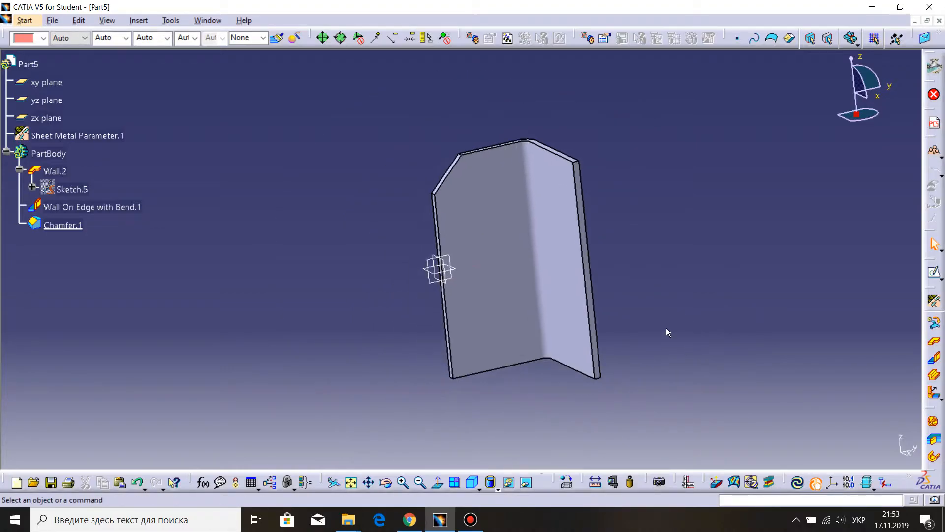
pyautogui.doubleClick(58, 226)
pyautogui.moveTo(473, 414); pyautogui.dragTo(462, 250, button='middle')
pyautogui.click(471, 347)
pyautogui.moveTo(544, 354); pyautogui.dragTo(488, 268, button='middle')
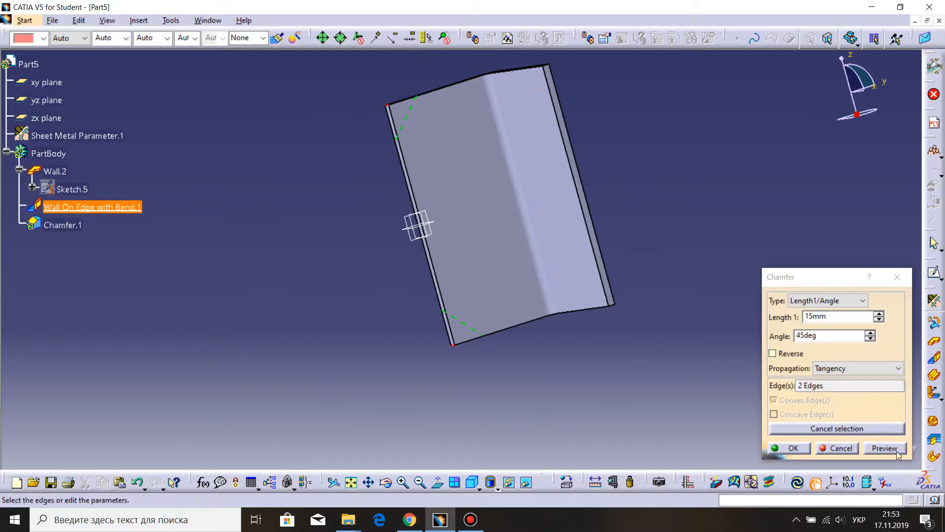
pyautogui.click(806, 449)
pyautogui.moveTo(675, 196); pyautogui.dragTo(716, 265, button='middle')
pyautogui.moveTo(656, 158); pyautogui.dragTo(540, 196, button='middle')
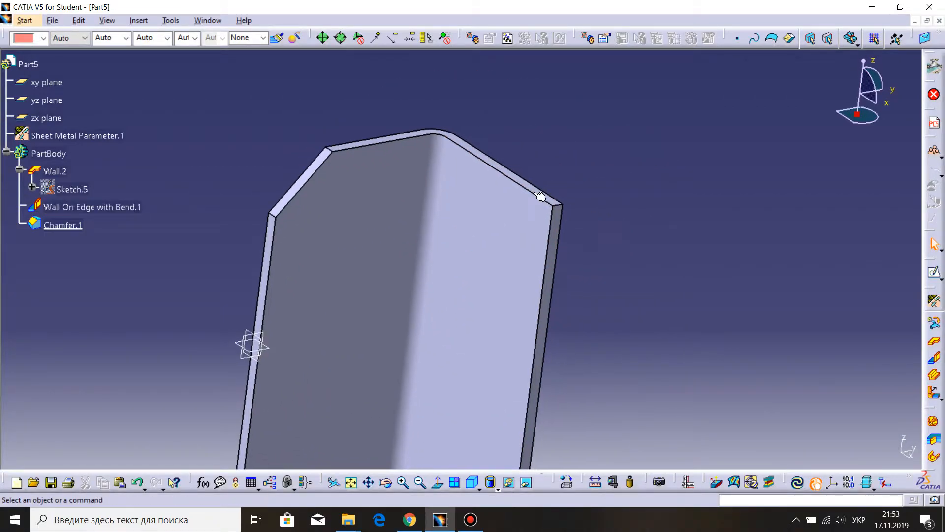
pyautogui.click(148, 20)
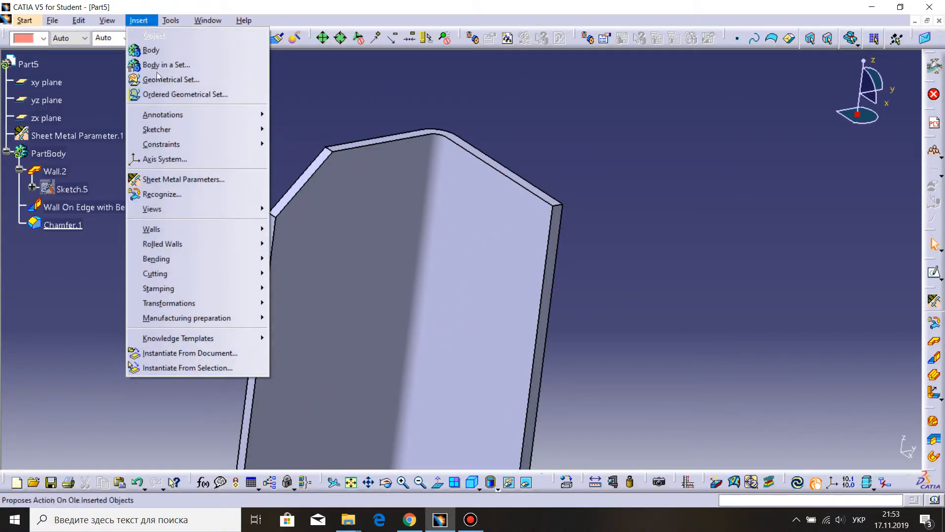
pyautogui.moveTo(199, 279)
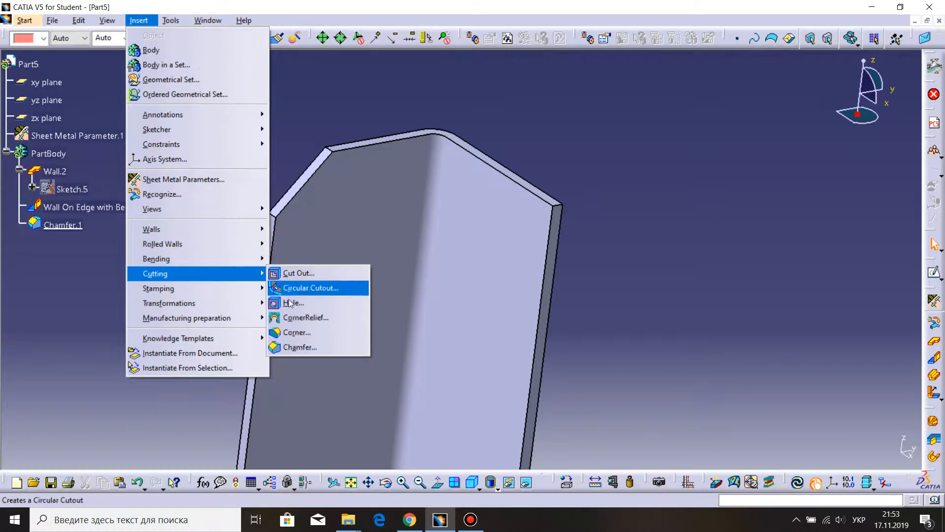
pyautogui.click(295, 348)
pyautogui.click(556, 211)
pyautogui.moveTo(643, 289); pyautogui.dragTo(678, 238, button='middle')
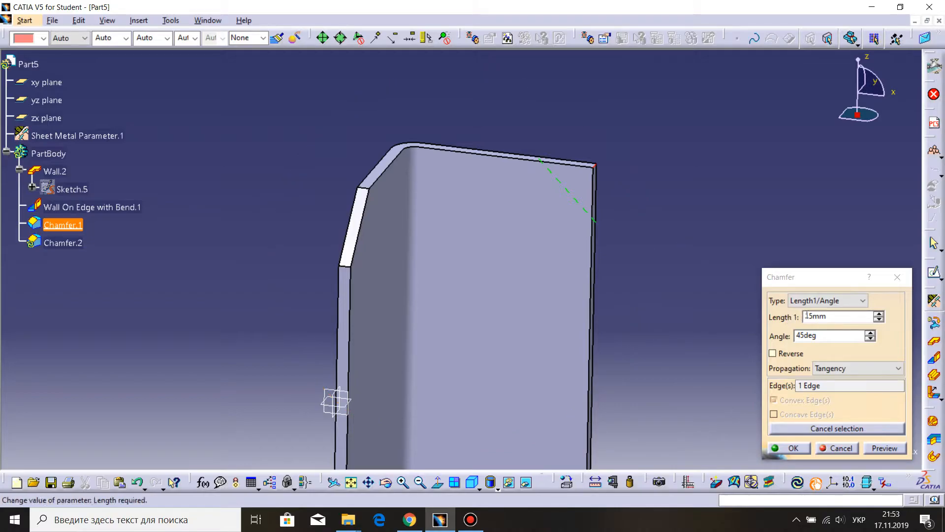
pyautogui.doubleClick(802, 337)
pyautogui.write('30')
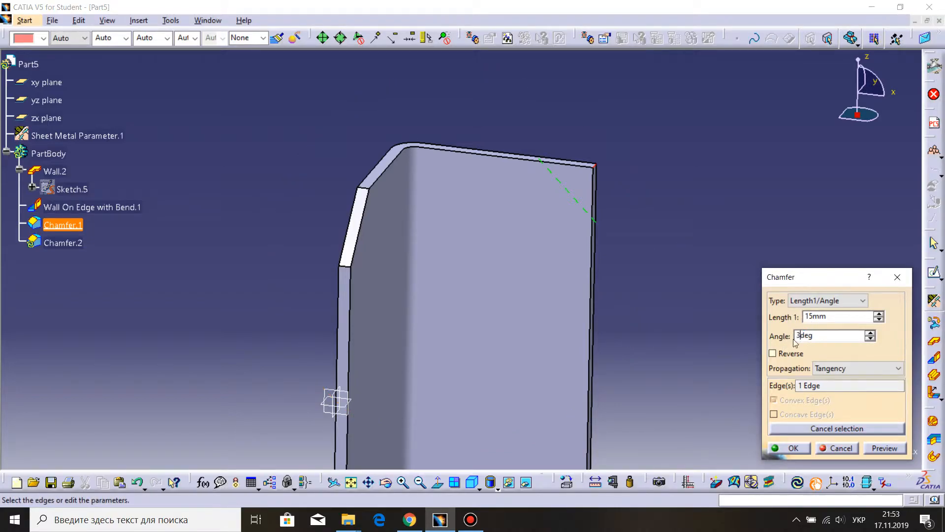
pyautogui.doubleClick(812, 316)
pyautogui.write('30')
pyautogui.press('Return')
pyautogui.click(813, 428)
pyautogui.click(813, 429)
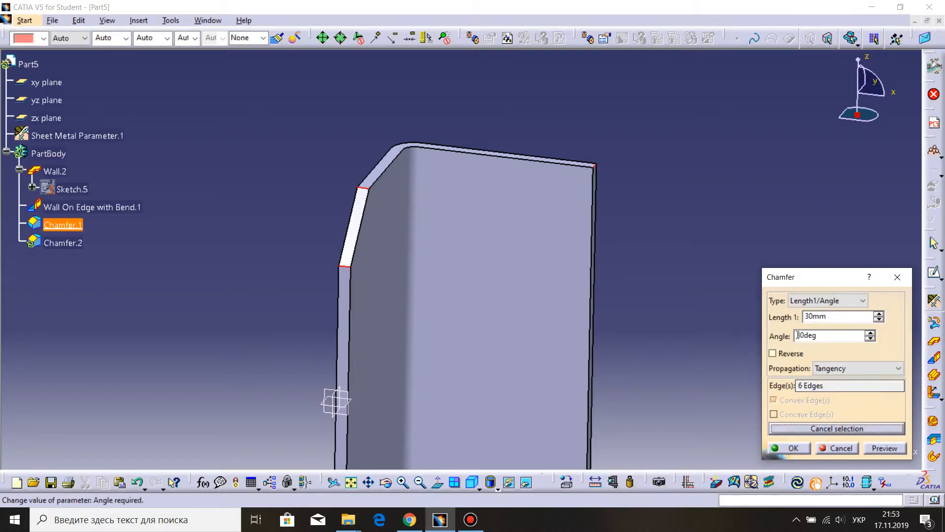
pyautogui.click(821, 301)
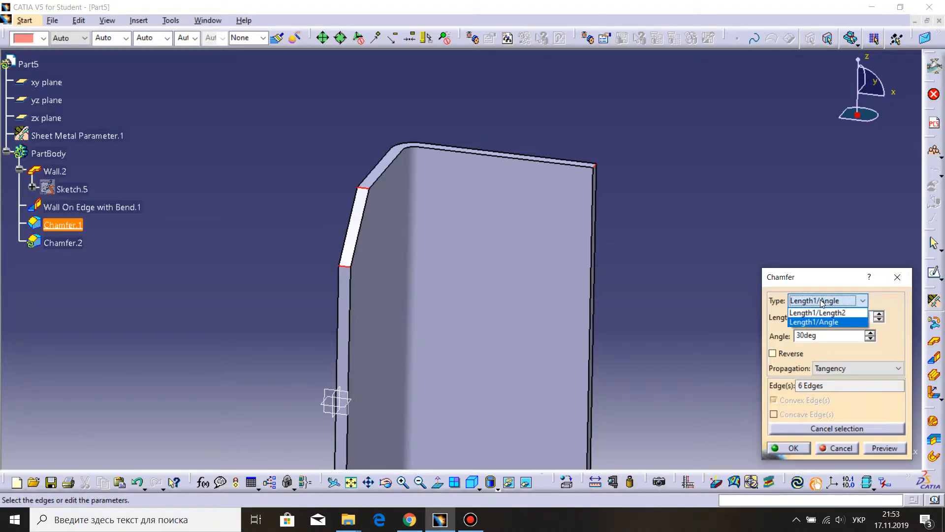
pyautogui.click(821, 301)
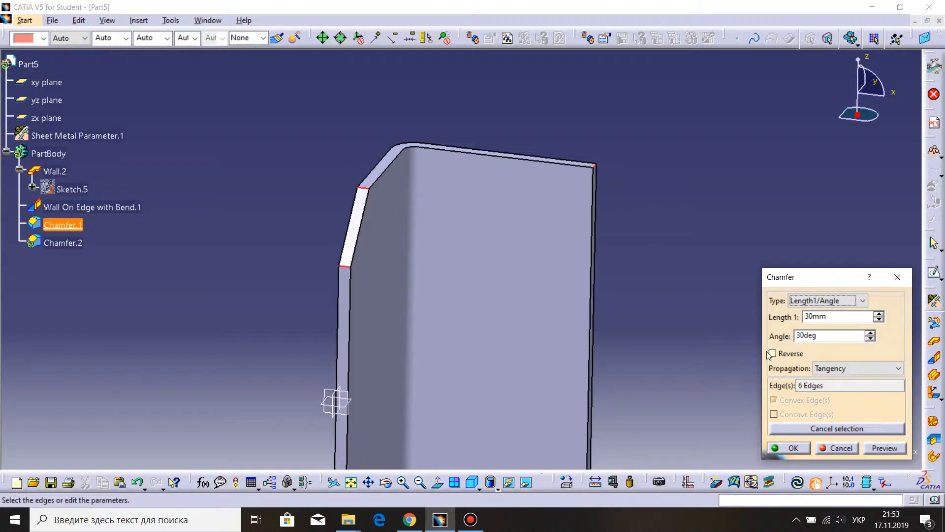
pyautogui.moveTo(656, 231); pyautogui.dragTo(572, 216, button='middle')
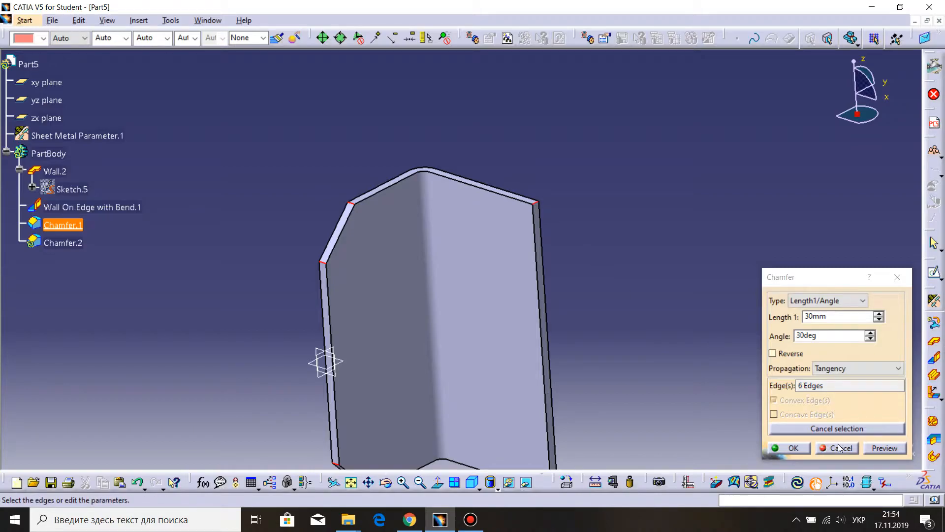
pyautogui.click(878, 450)
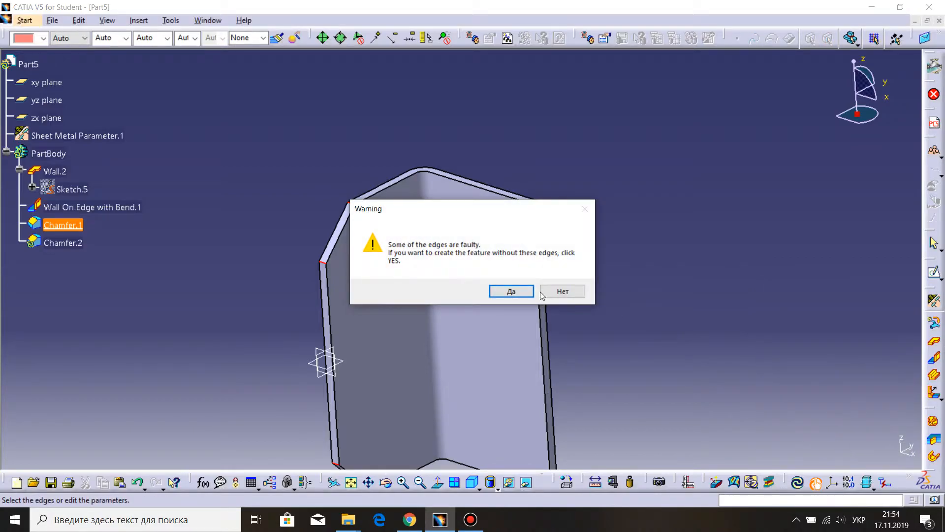
pyautogui.click(552, 293)
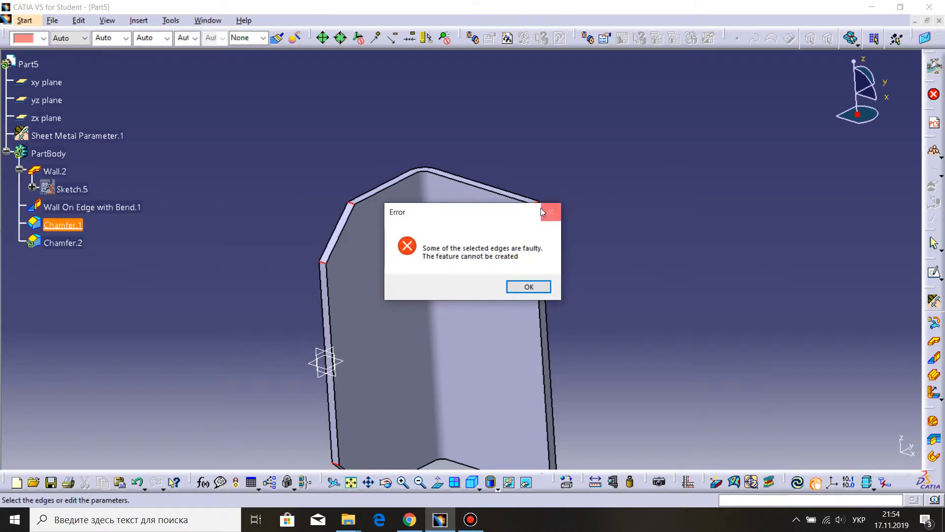
pyautogui.click(541, 210)
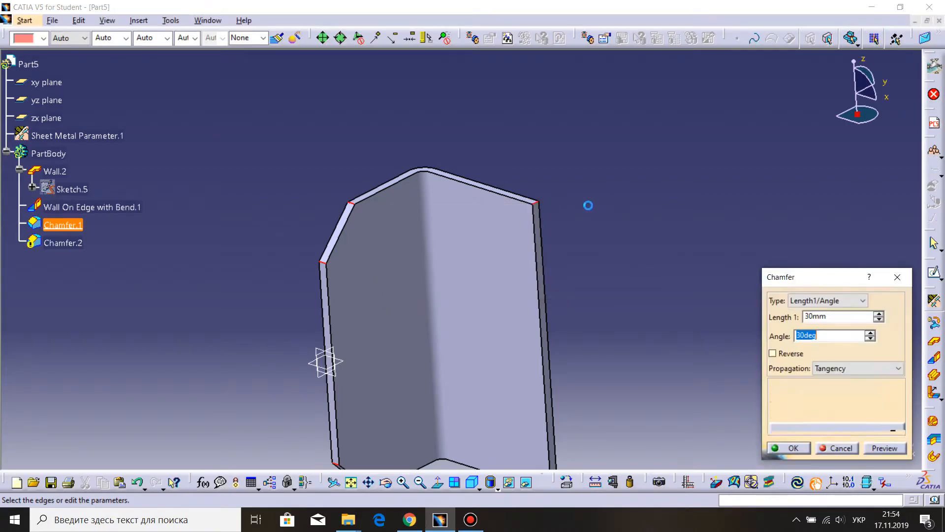
pyautogui.click(843, 448)
# Chamfer the upper outer corner edge of the bent wall with a length of 30 mm at 30 degrees, using the reversed direction.
pyautogui.click(138, 20)
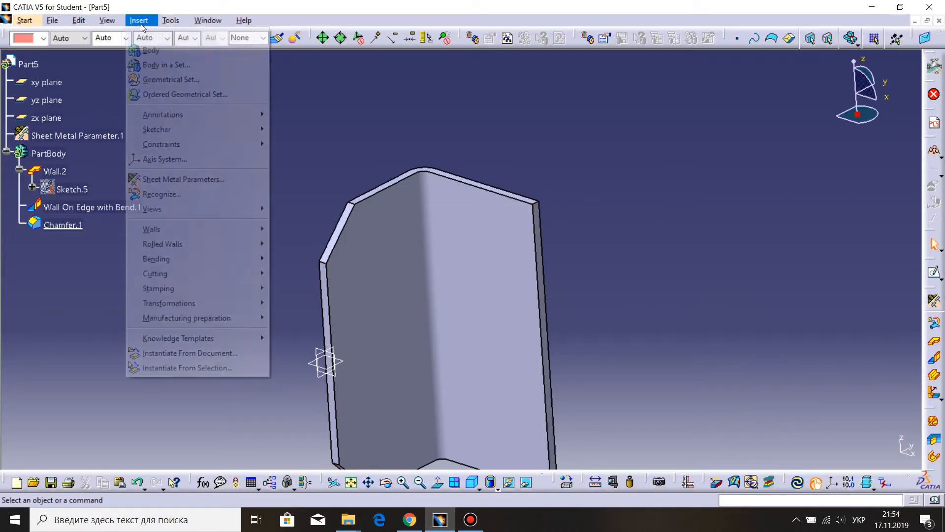
pyautogui.moveTo(156, 274)
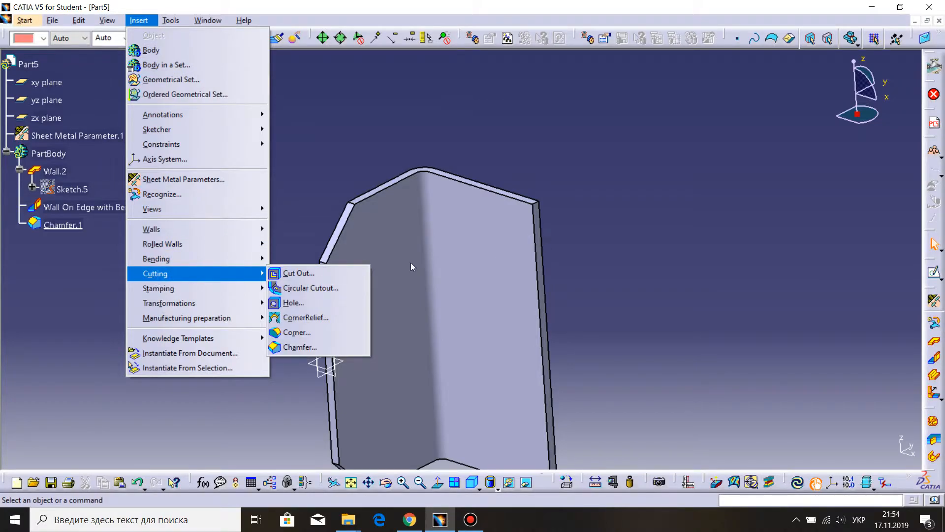
pyautogui.click(300, 347)
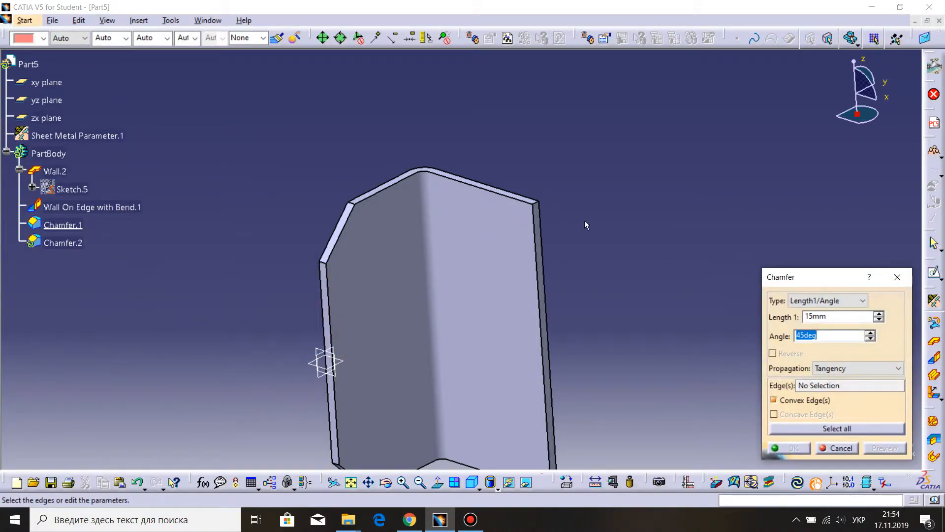
pyautogui.click(539, 210)
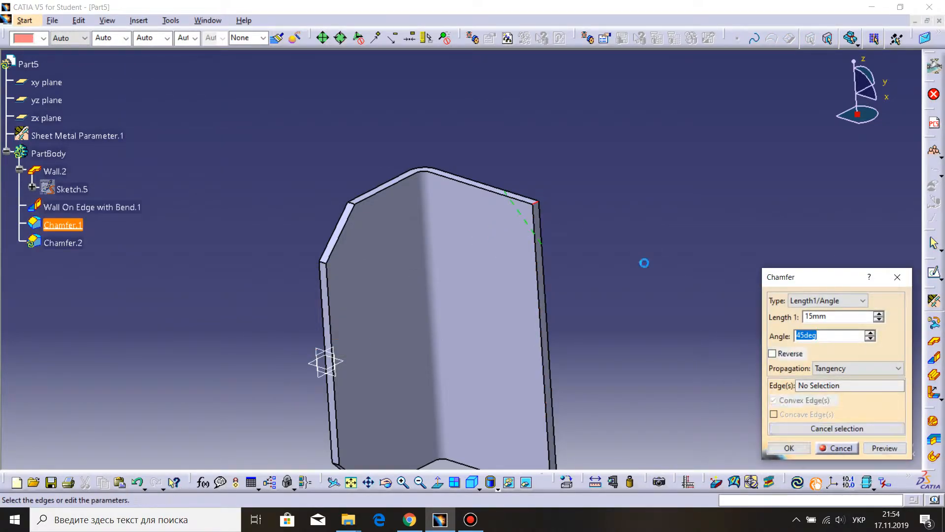
pyautogui.doubleClick(810, 316)
pyautogui.write('30')
pyautogui.doubleClick(805, 335)
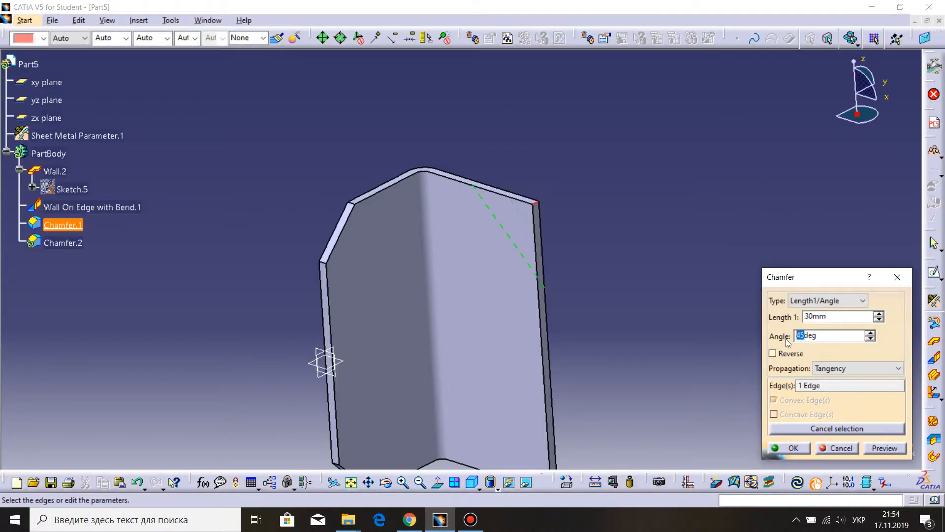
pyautogui.moveTo(611, 269); pyautogui.dragTo(614, 207, button='middle')
pyautogui.moveTo(639, 262); pyautogui.dragTo(702, 294, button='middle')
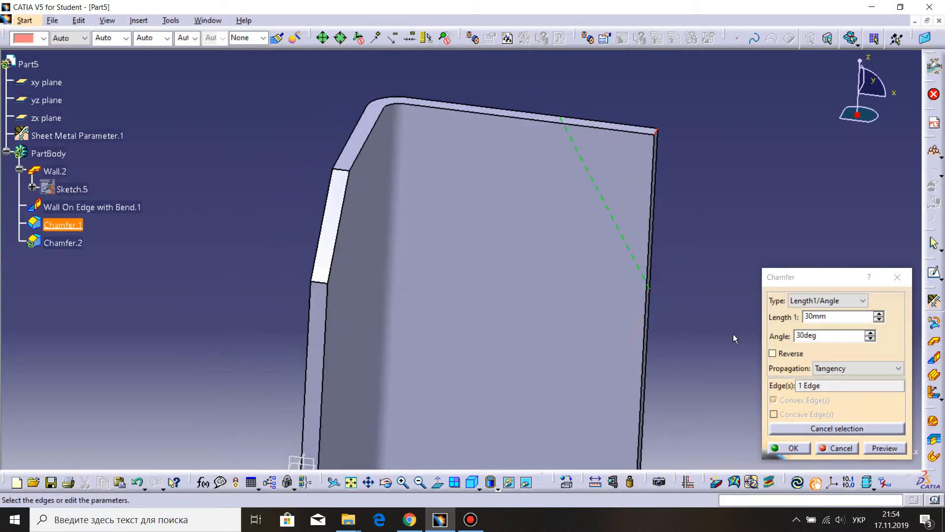
pyautogui.click(772, 353)
pyautogui.click(793, 448)
# Chamfer the lower outer corner edge of the bent wall with a length of 30 mm at 30 degrees, using the reversed direction.
pyautogui.moveTo(744, 302); pyautogui.dragTo(613, 281, button='middle')
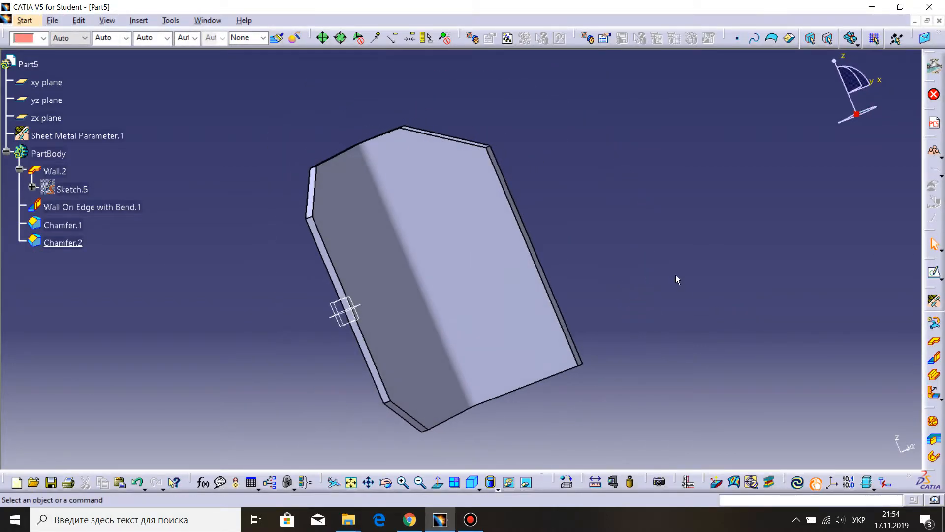
pyautogui.click(141, 22)
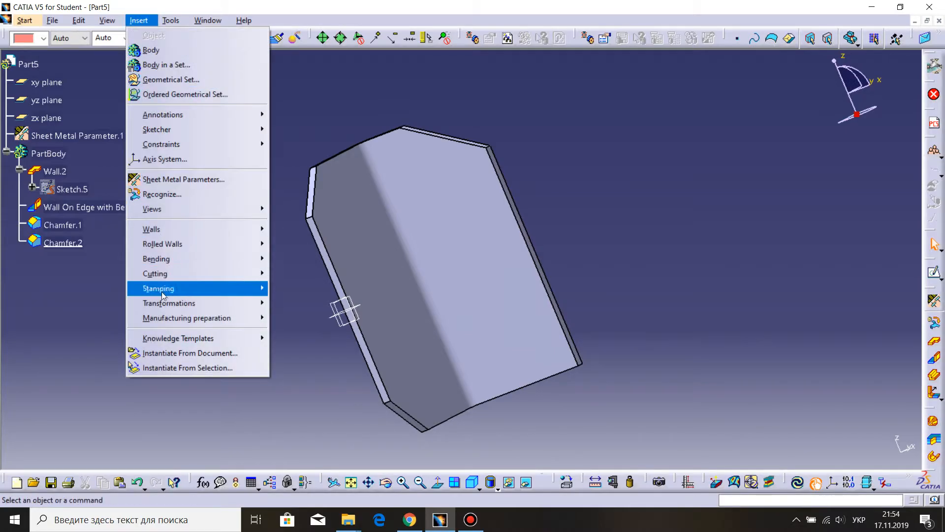
pyautogui.moveTo(257, 273)
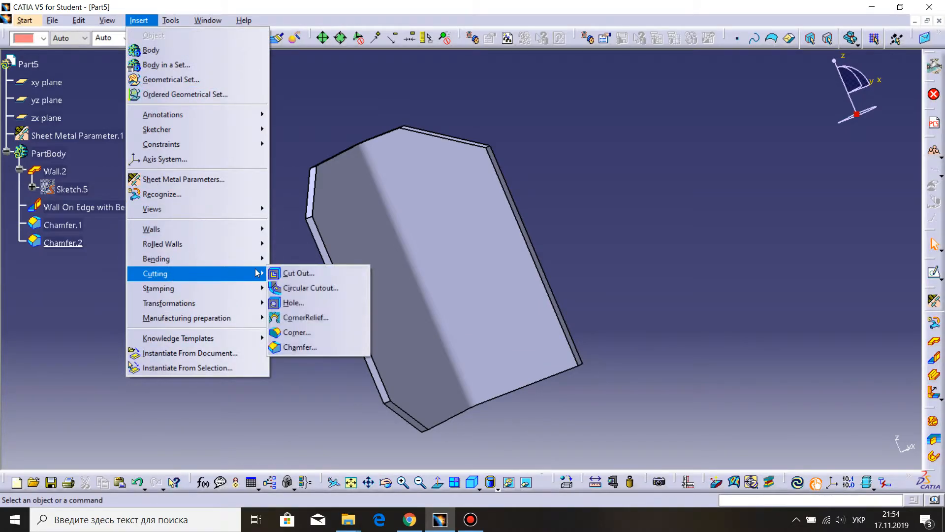
pyautogui.click(296, 348)
pyautogui.moveTo(581, 365)
pyautogui.mouseDown(button='middle')
pyautogui.moveTo(599, 390)
pyautogui.moveTo(572, 375)
pyautogui.moveTo(580, 384)
pyautogui.moveTo(586, 355)
pyautogui.mouseUp(button='middle')
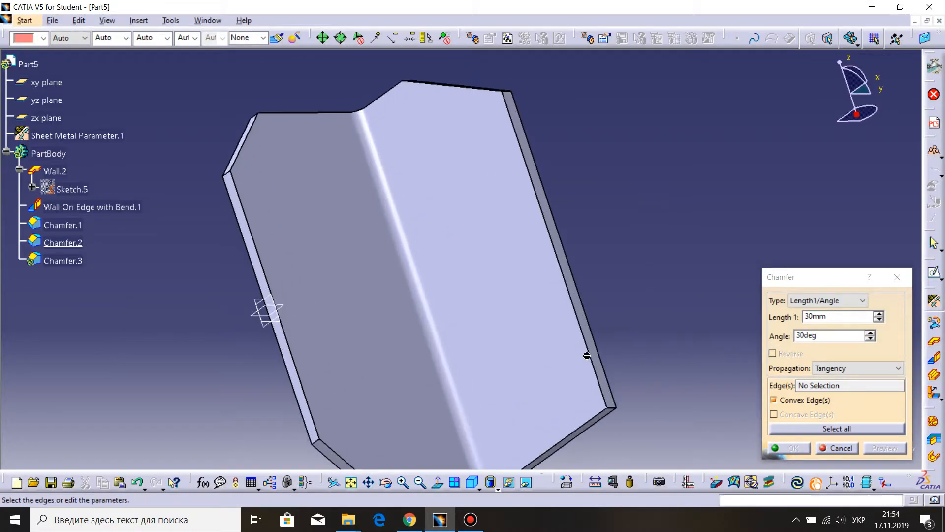
pyautogui.click(614, 406)
pyautogui.moveTo(610, 389)
pyautogui.mouseDown(button='middle')
pyautogui.moveTo(594, 346)
pyautogui.moveTo(627, 396)
pyautogui.mouseUp(button='middle')
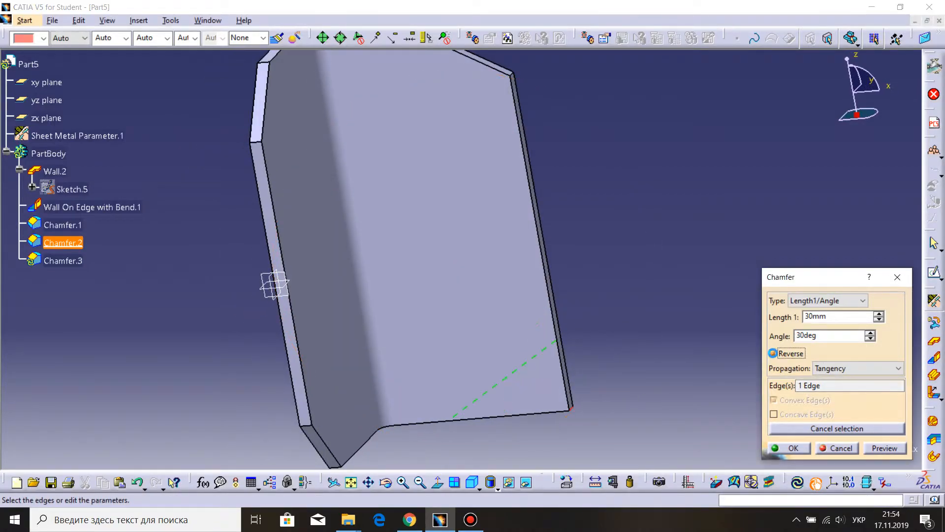
pyautogui.click(792, 448)
# Change the color of the whole PartBody to teal green.
pyautogui.moveTo(665, 274); pyautogui.dragTo(523, 310, button='middle')
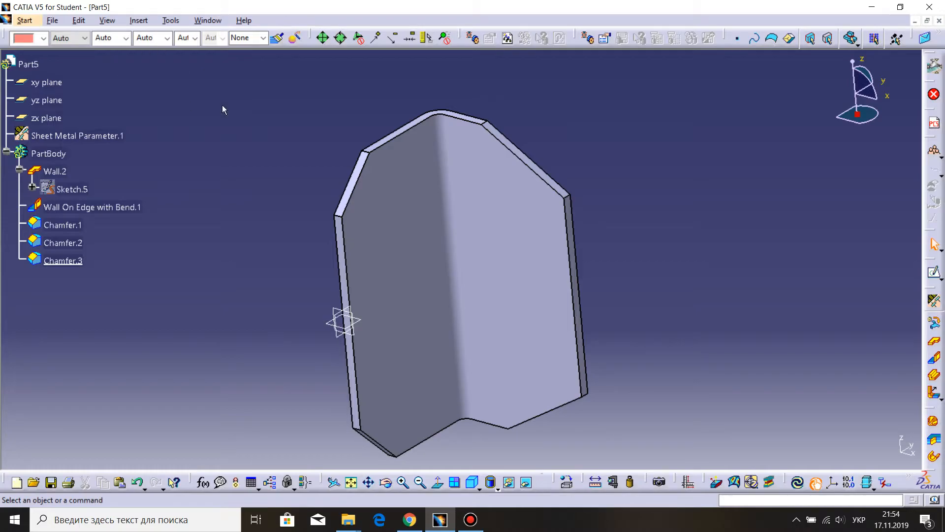
pyautogui.click(34, 154)
pyautogui.click(43, 38)
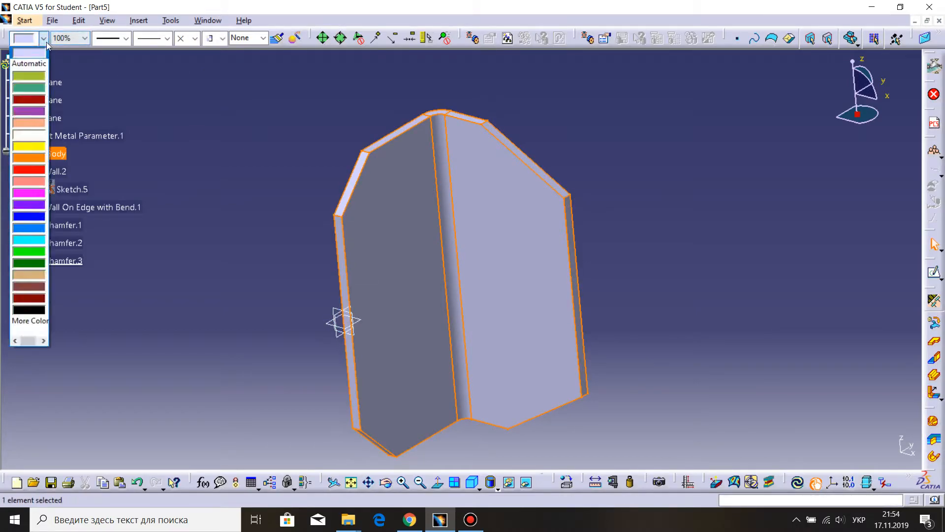
pyautogui.click(30, 87)
pyautogui.click(236, 138)
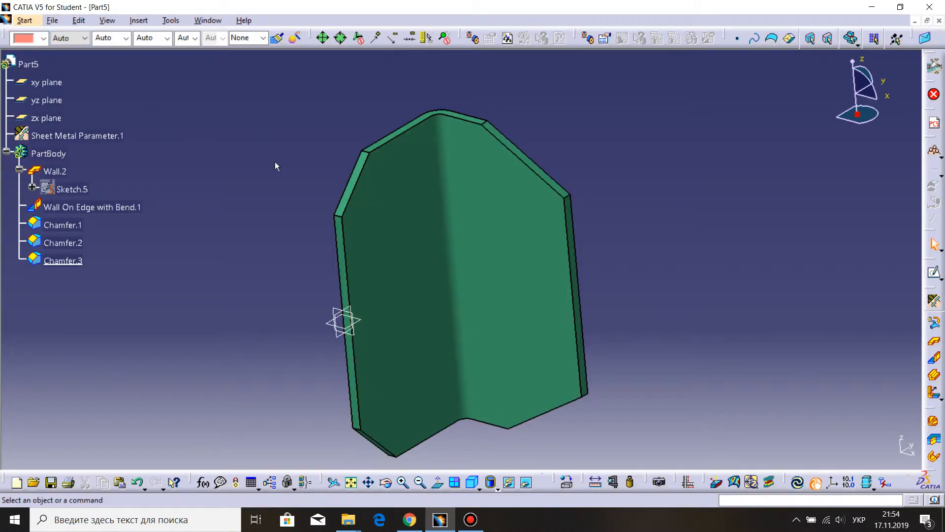
pyautogui.moveTo(429, 217); pyautogui.dragTo(392, 203, button='middle')
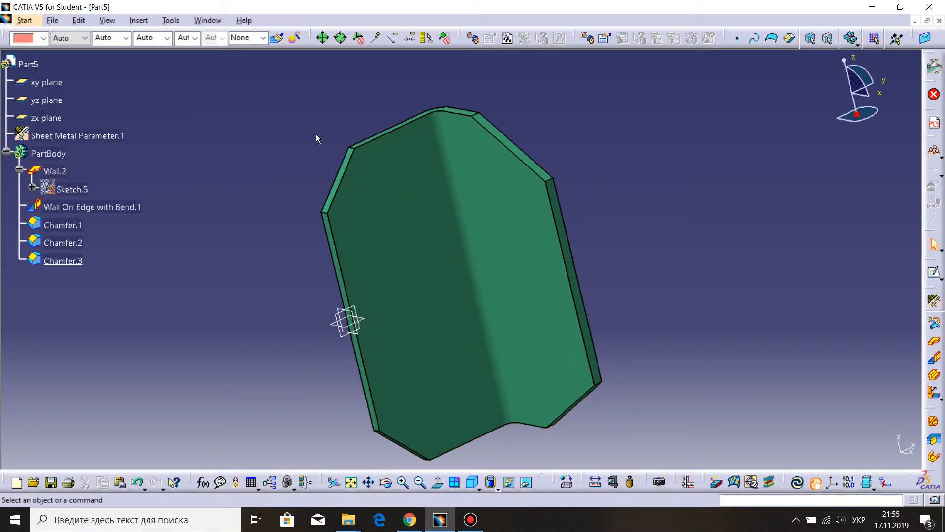
pyautogui.moveTo(407, 163); pyautogui.dragTo(399, 198, button='middle')
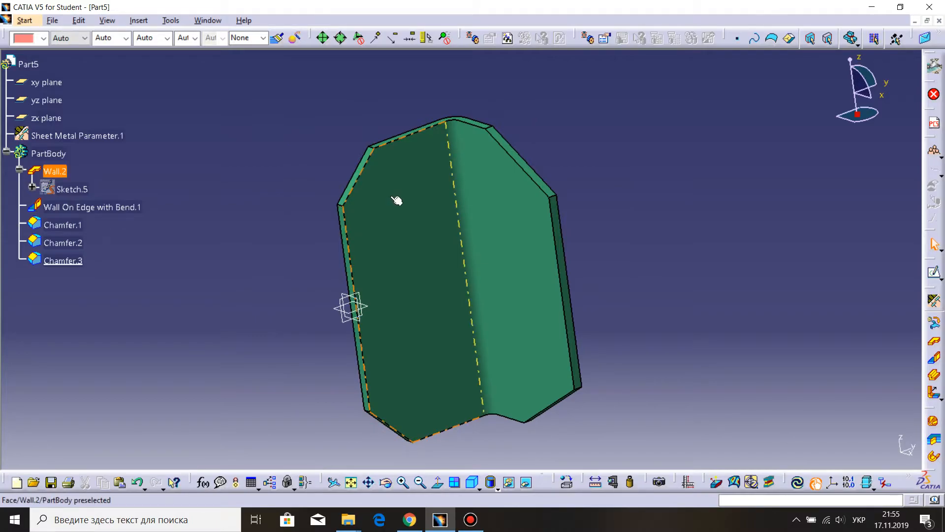
pyautogui.moveTo(512, 202); pyautogui.dragTo(546, 233, button='middle')
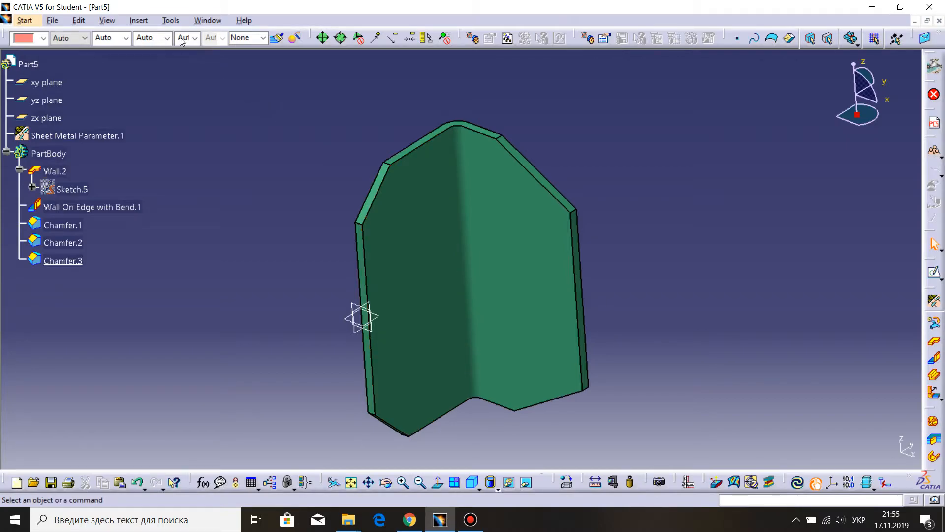
# Start a hole on the base wall's inner face near its upper outer corner and open the hole's positioning sketch.
pyautogui.click(169, 21)
pyautogui.moveTo(146, 24)
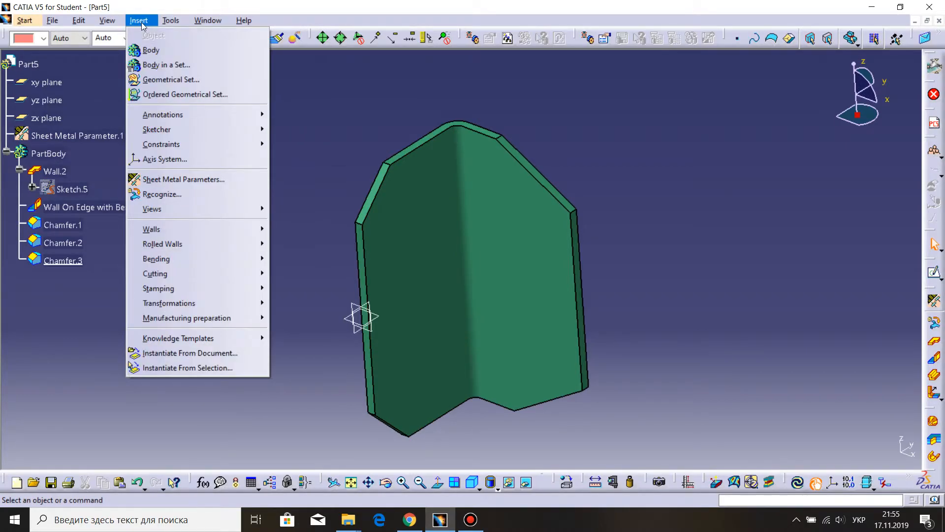
pyautogui.moveTo(150, 256)
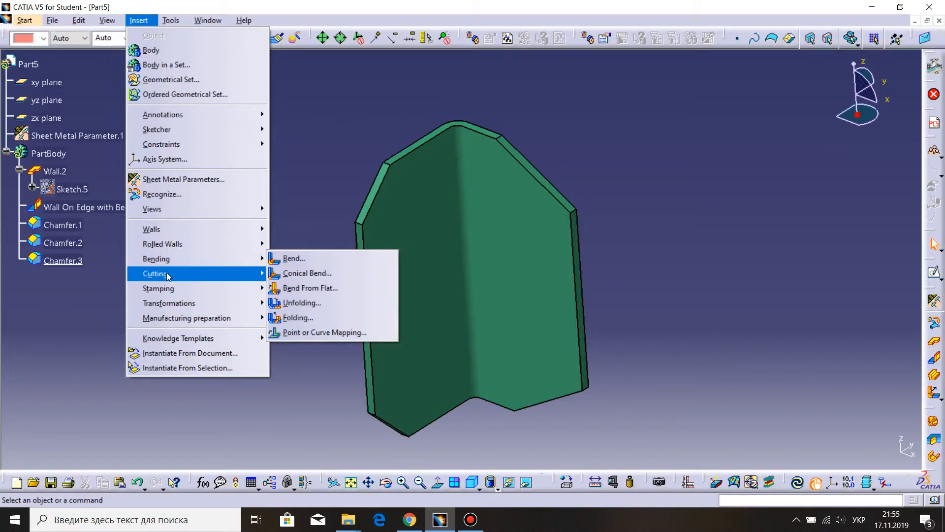
pyautogui.moveTo(166, 272)
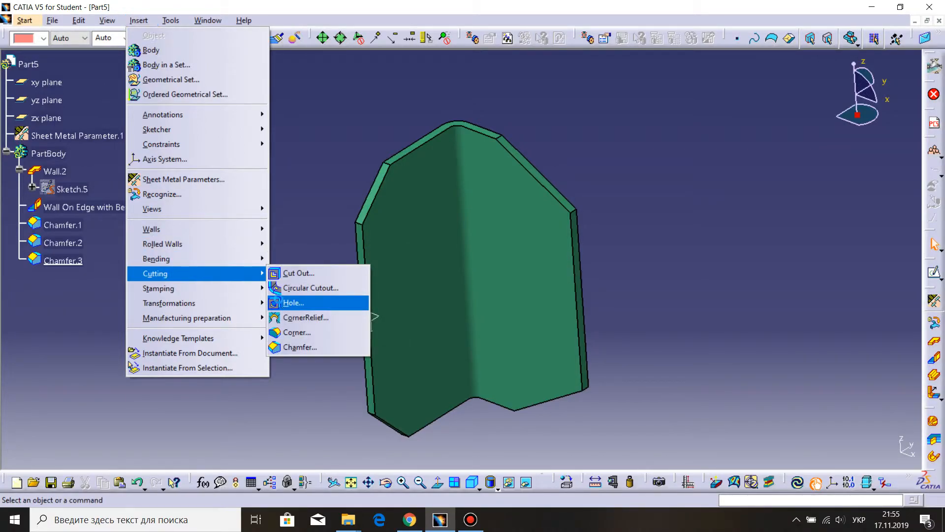
pyautogui.click(293, 302)
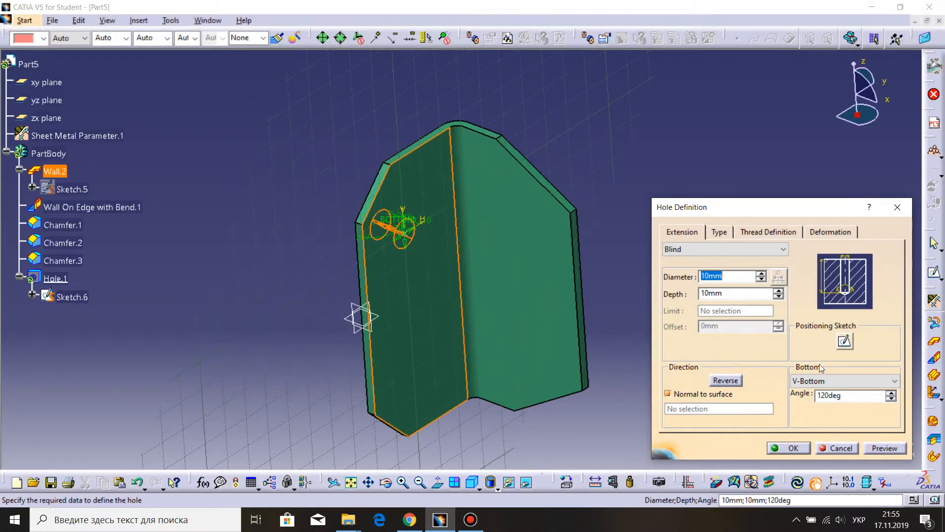
pyautogui.click(844, 340)
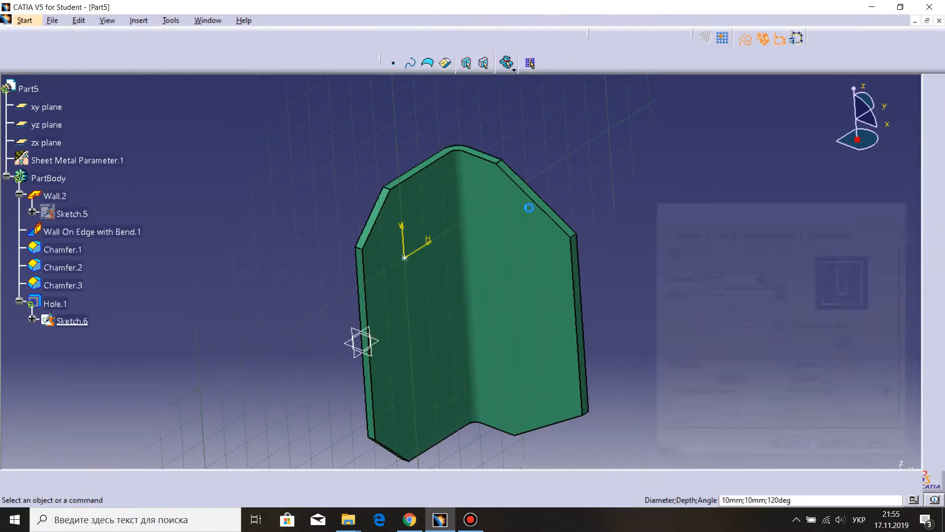
# Dimension the hole's center point to the base wall's outer vertical edge and to its upper edge.
pyautogui.moveTo(397, 185); pyautogui.dragTo(480, 238, button='middle')
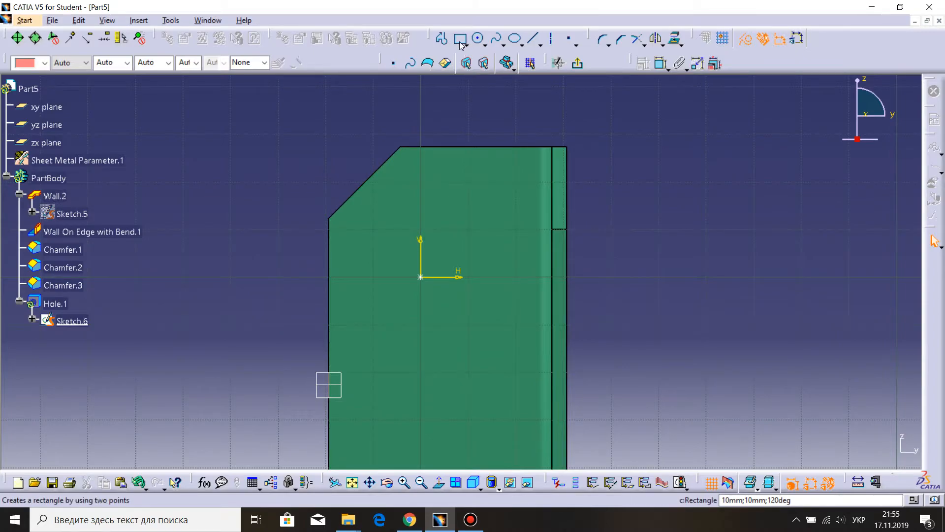
pyautogui.click(656, 65)
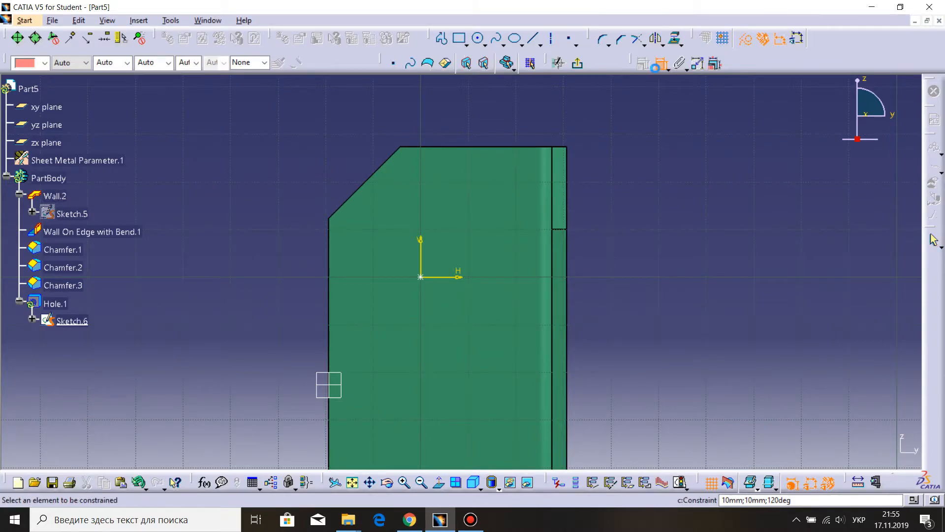
pyautogui.click(421, 277)
pyautogui.click(330, 241)
pyautogui.click(369, 132)
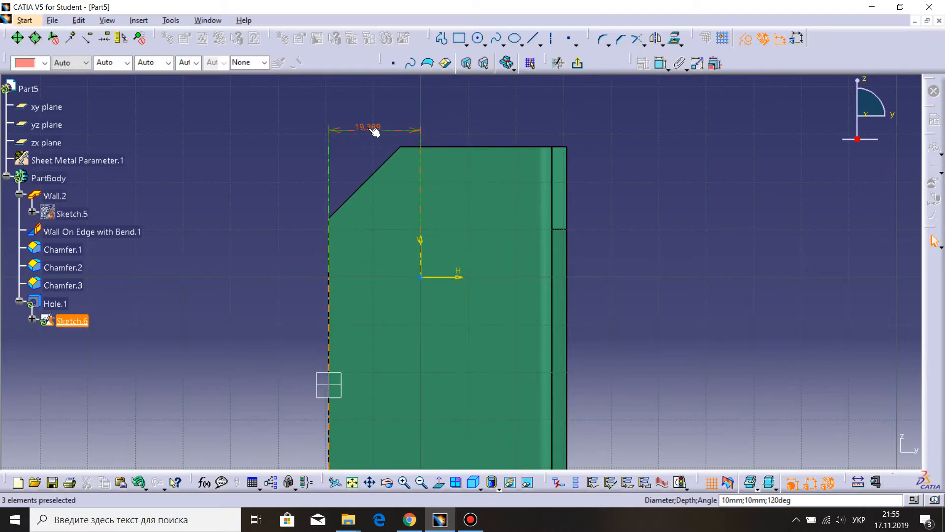
pyautogui.click(661, 63)
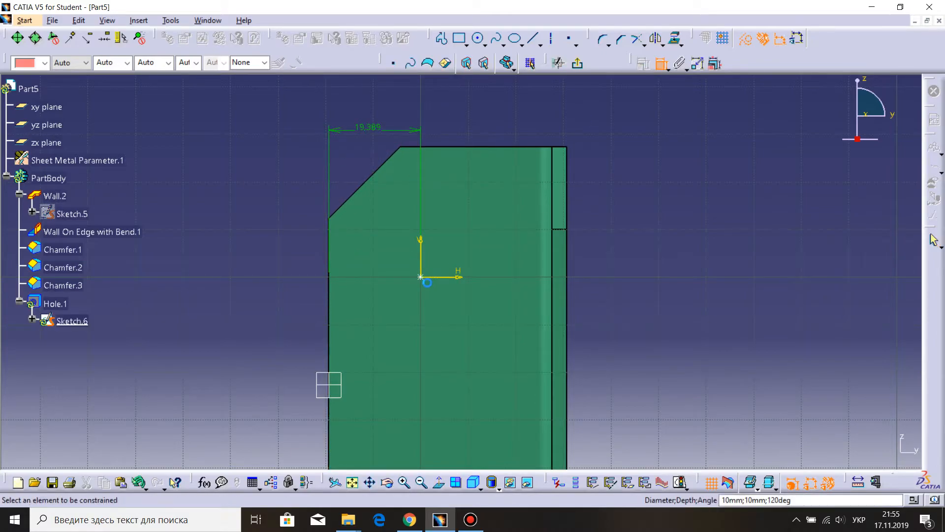
pyautogui.click(421, 276)
pyautogui.click(446, 148)
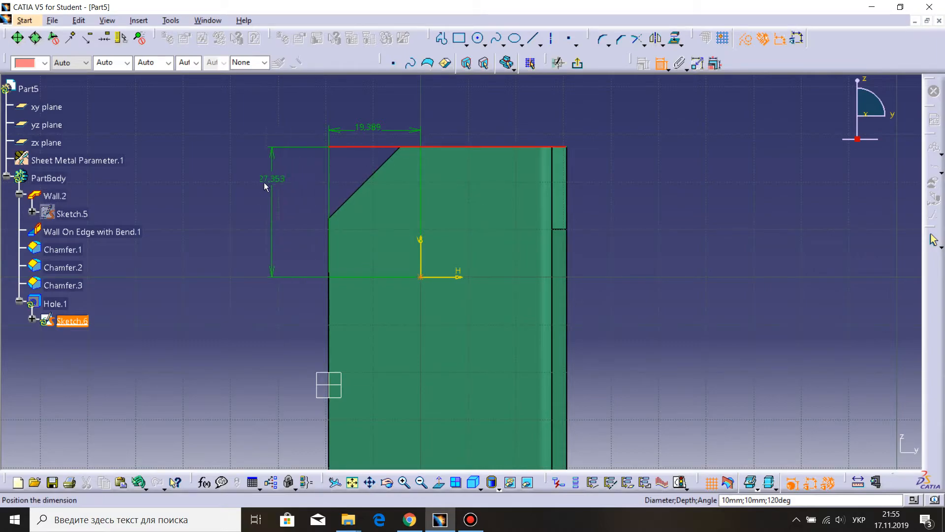
pyautogui.click(264, 185)
# Switch to the Gibka ugolok drawing and check the hole position dimensions in the front view.
pyautogui.click(207, 20)
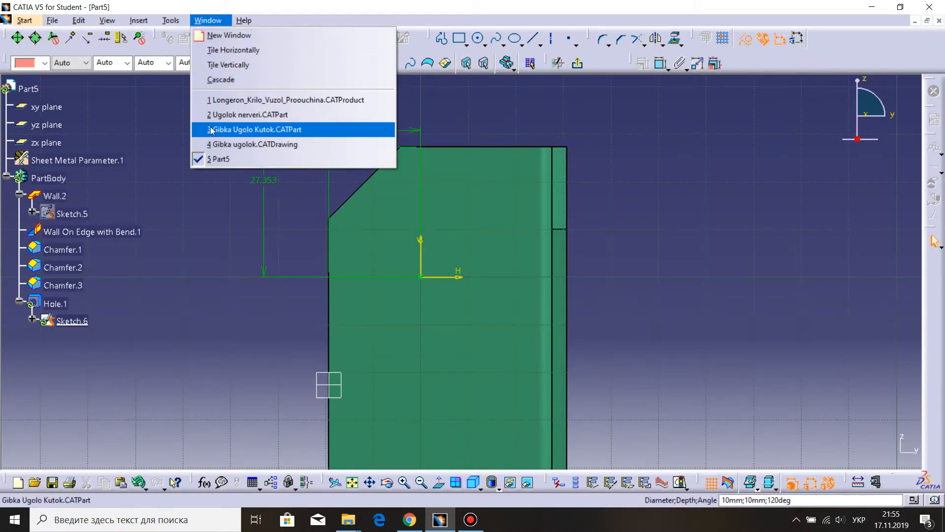
pyautogui.click(232, 143)
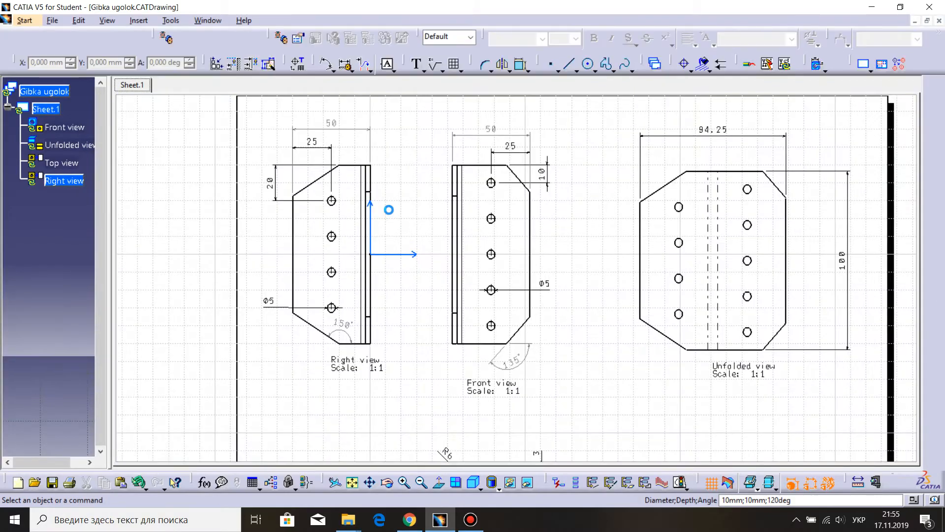
pyautogui.moveTo(389, 224)
pyautogui.mouseDown(button='middle')
pyautogui.moveTo(388, 214)
pyautogui.moveTo(456, 232)
pyautogui.moveTo(419, 216)
pyautogui.mouseUp(button='middle')
pyautogui.moveTo(539, 238); pyautogui.dragTo(394, 260, button='middle')
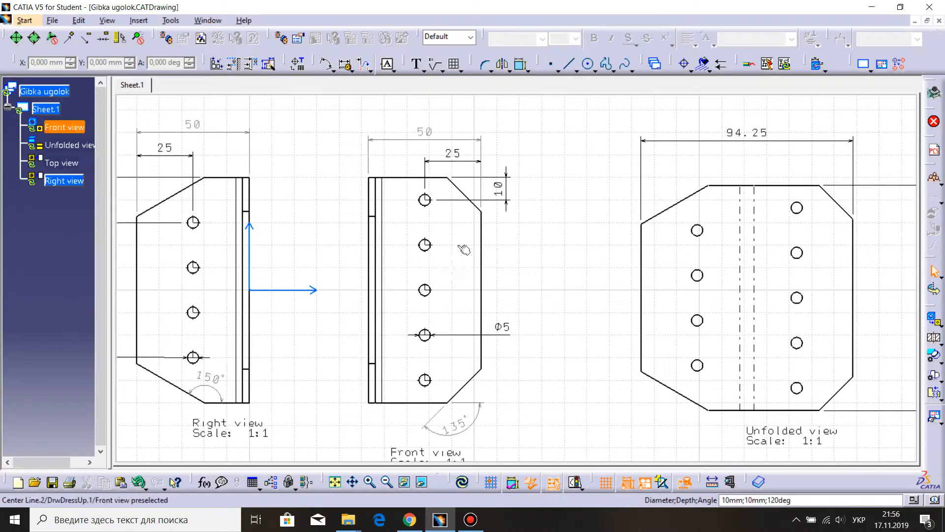
pyautogui.keyDown('ctrl'); pyautogui.moveTo(490, 239); pyautogui.dragTo(485, 217, button='middle'); pyautogui.keyUp('ctrl')
pyautogui.moveTo(485, 217); pyautogui.dragTo(492, 238, button='middle')
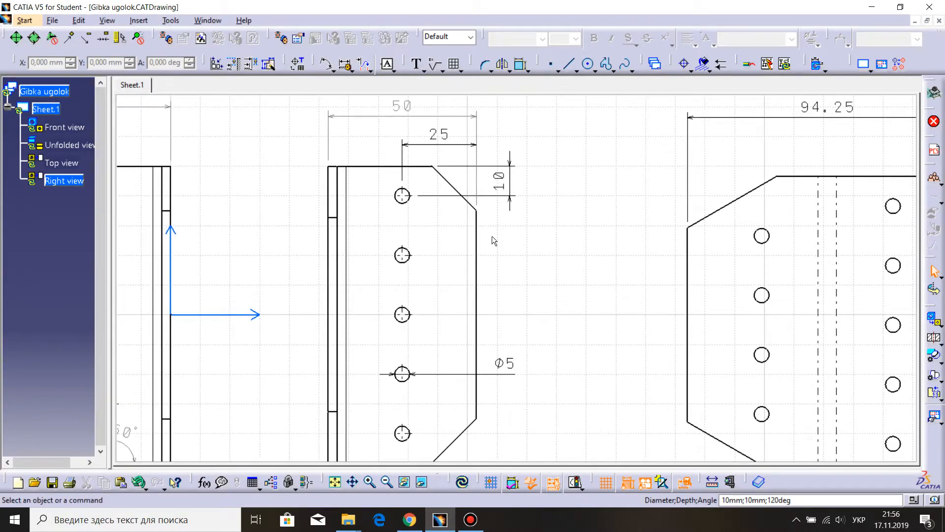
# Return to Part5 and set the hole center's distance from the base wall's outer vertical edge to 25 mm.
pyautogui.click(201, 20)
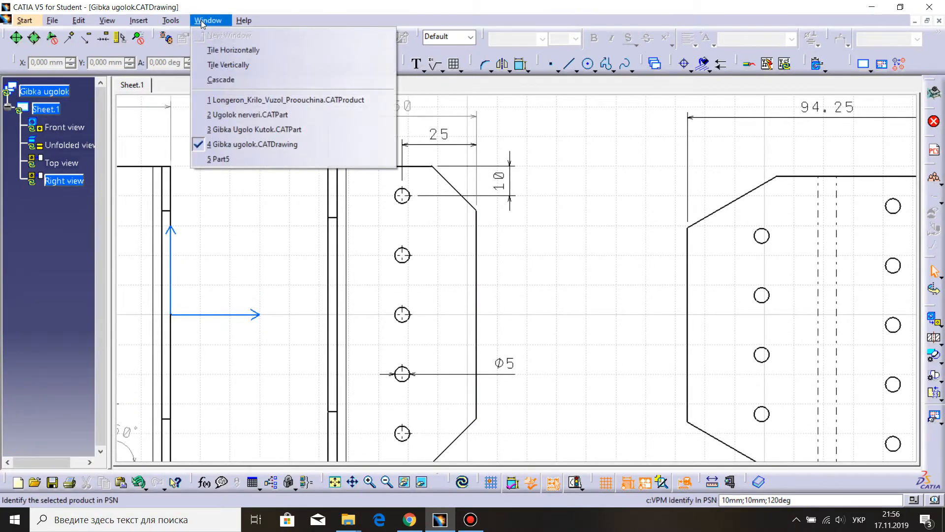
pyautogui.click(220, 161)
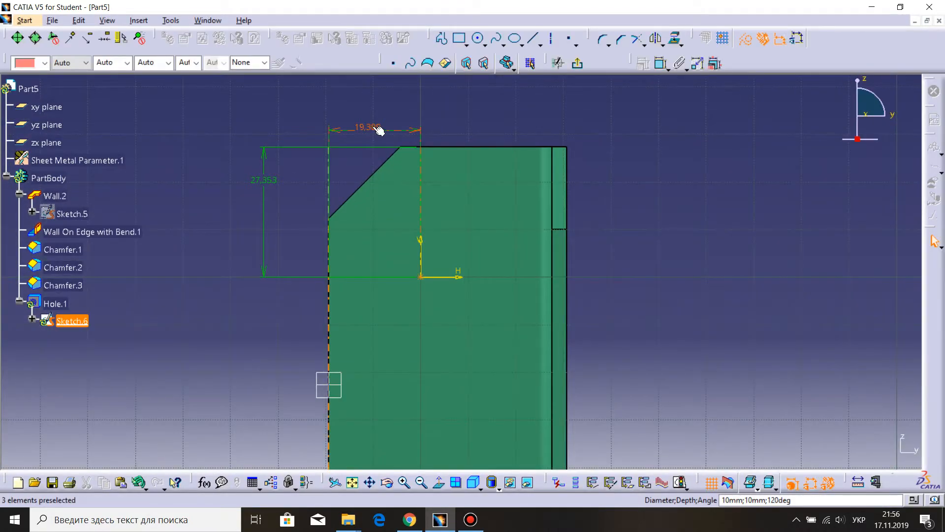
pyautogui.doubleClick(379, 130)
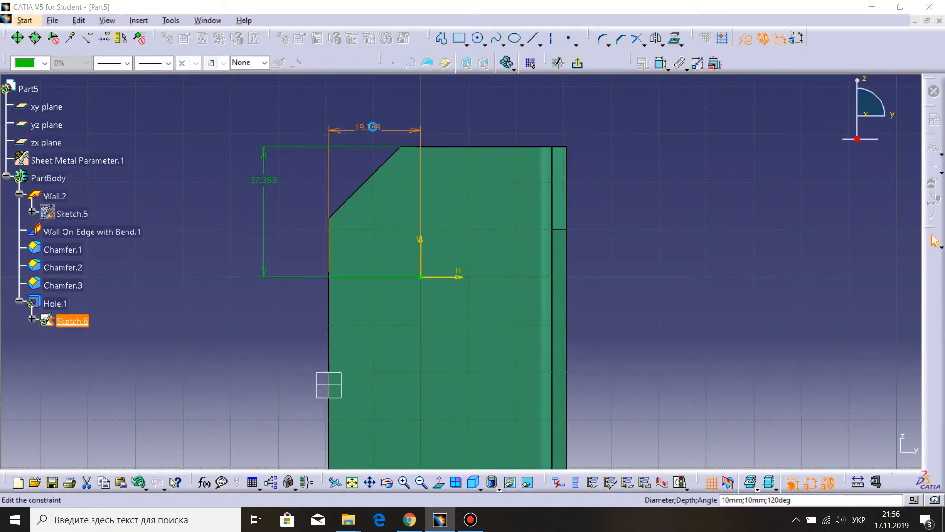
pyautogui.write('25')
pyautogui.click(835, 448)
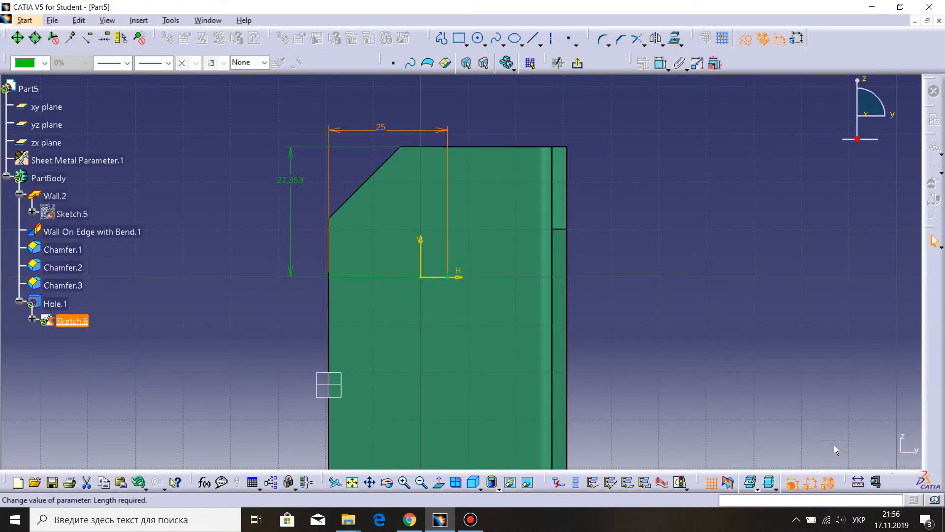
# Set the hole center's distance from the base wall's upper edge to 10 mm and finish the positioning sketch.
pyautogui.doubleClick(302, 186)
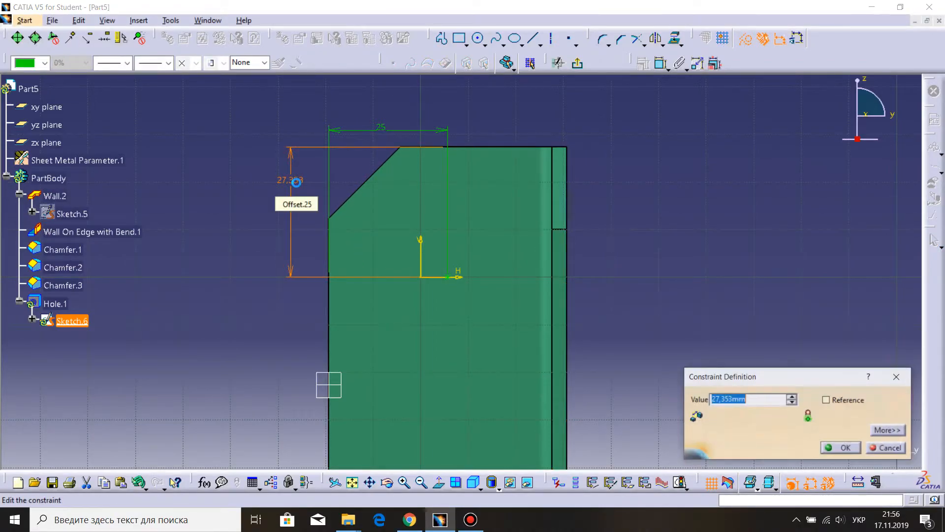
pyautogui.write('10')
pyautogui.click(848, 448)
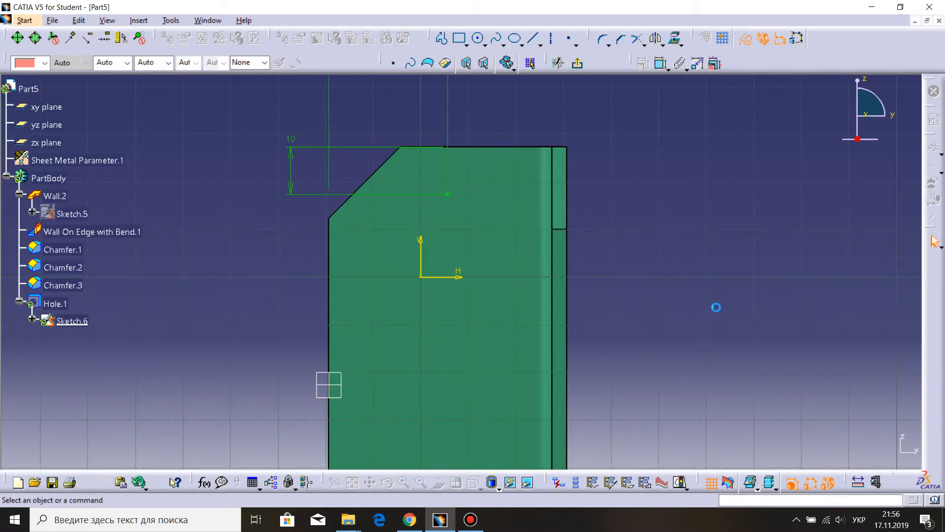
pyautogui.click(578, 65)
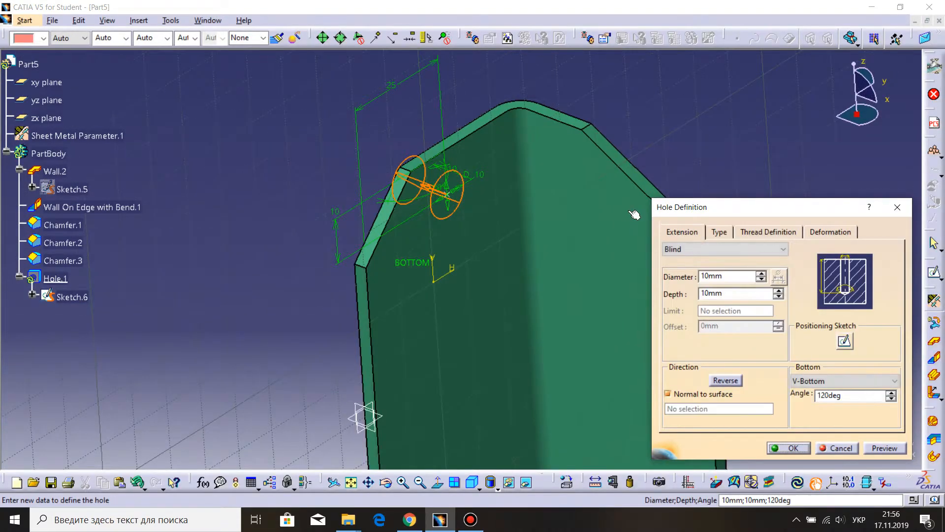
# Set the hole's diameter to 5 mm with an Up To Next extension and create it.
pyautogui.moveTo(709, 276); pyautogui.dragTo(692, 279)
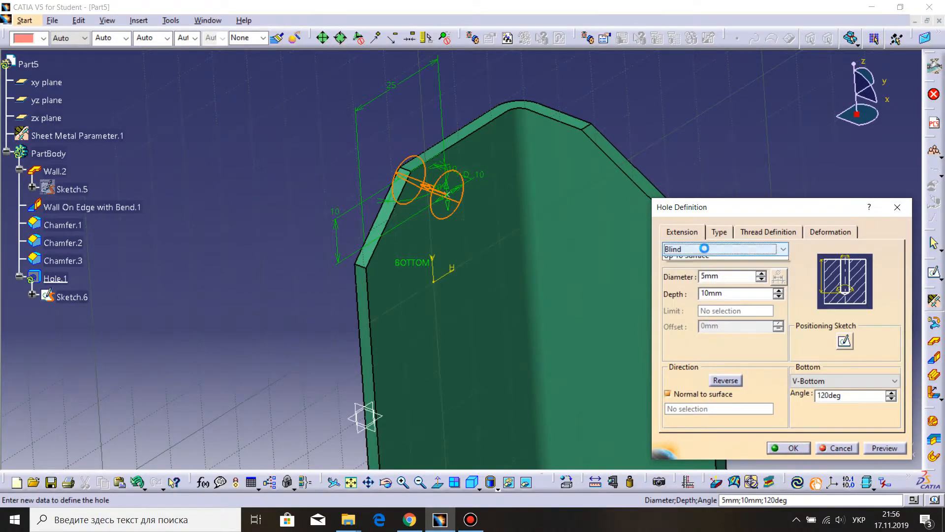
pyautogui.click(709, 251)
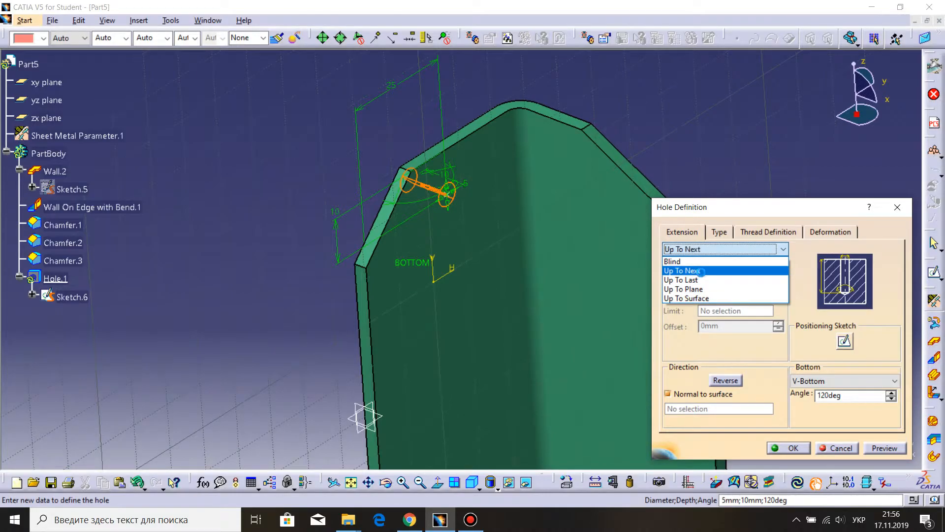
pyautogui.click(702, 271)
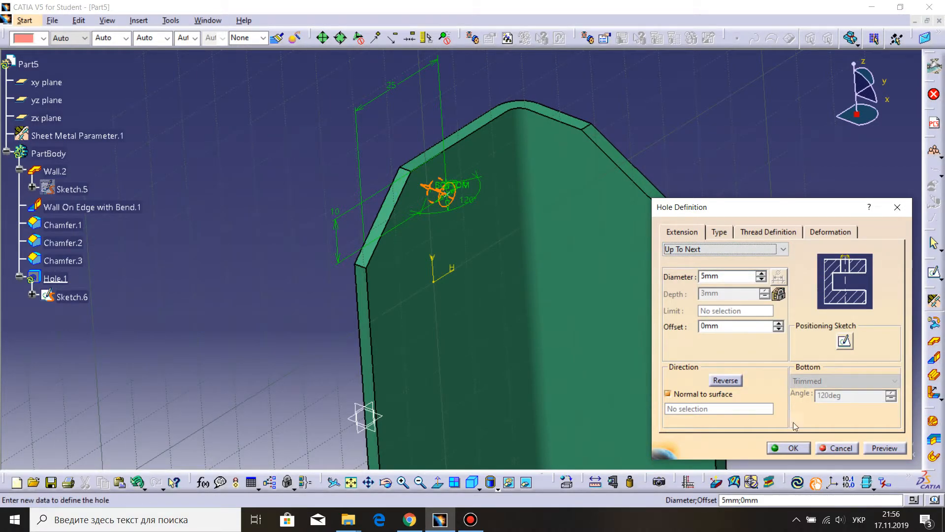
pyautogui.click(798, 449)
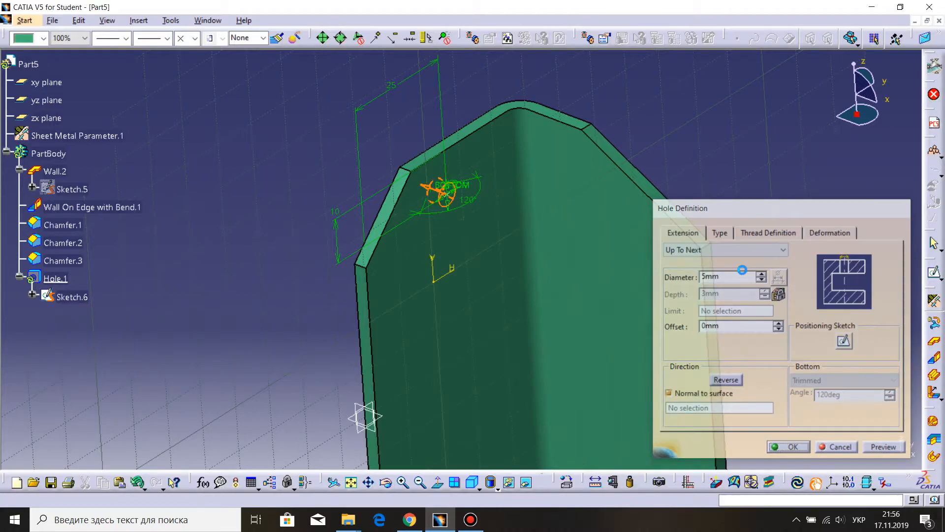
pyautogui.moveTo(753, 190); pyautogui.dragTo(737, 232, button='middle')
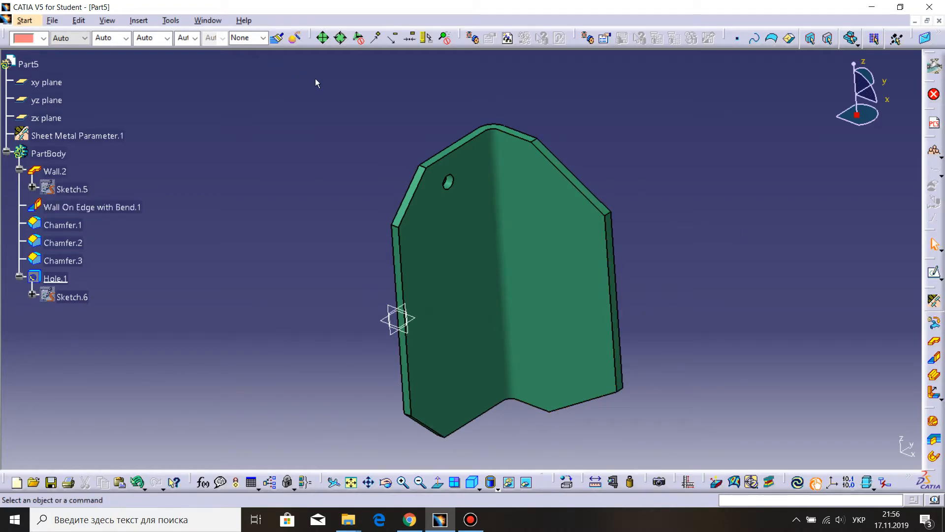
pyautogui.click(57, 278)
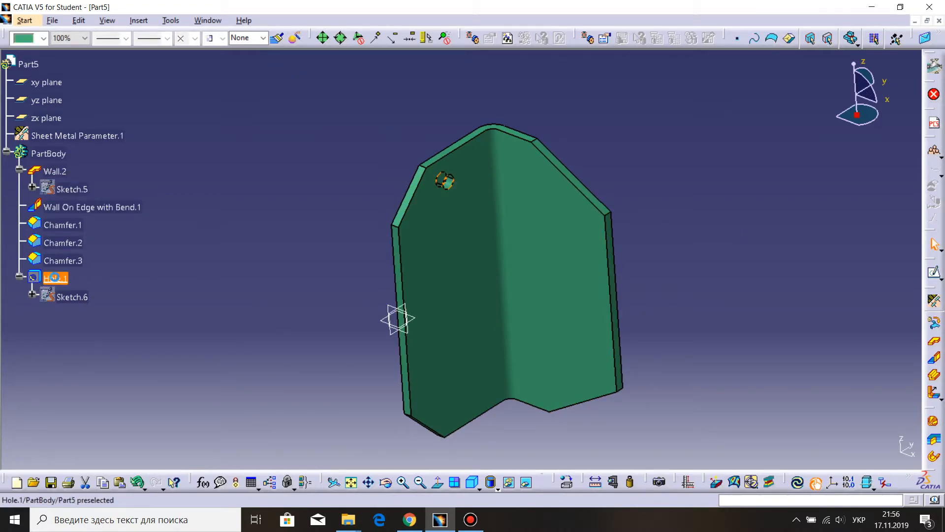
pyautogui.click(138, 20)
pyautogui.moveTo(188, 288)
pyautogui.moveTo(187, 305)
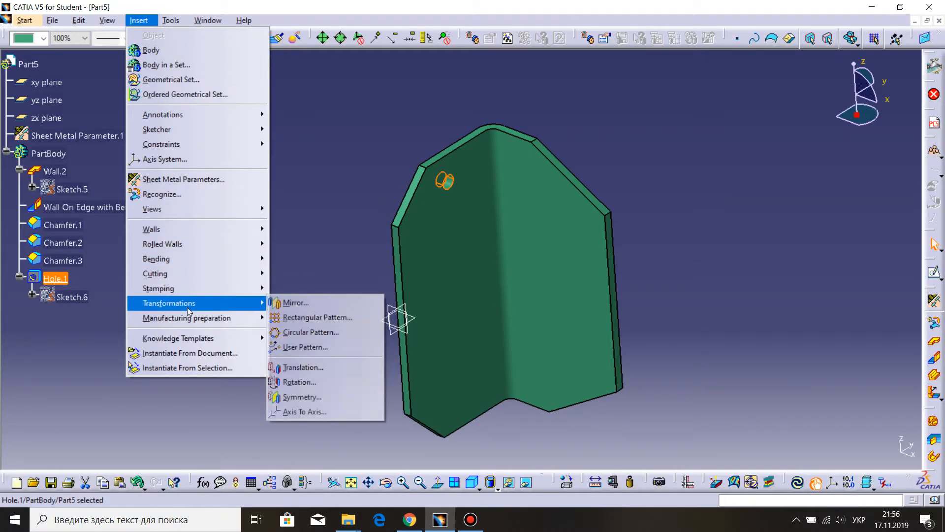
pyautogui.click(308, 317)
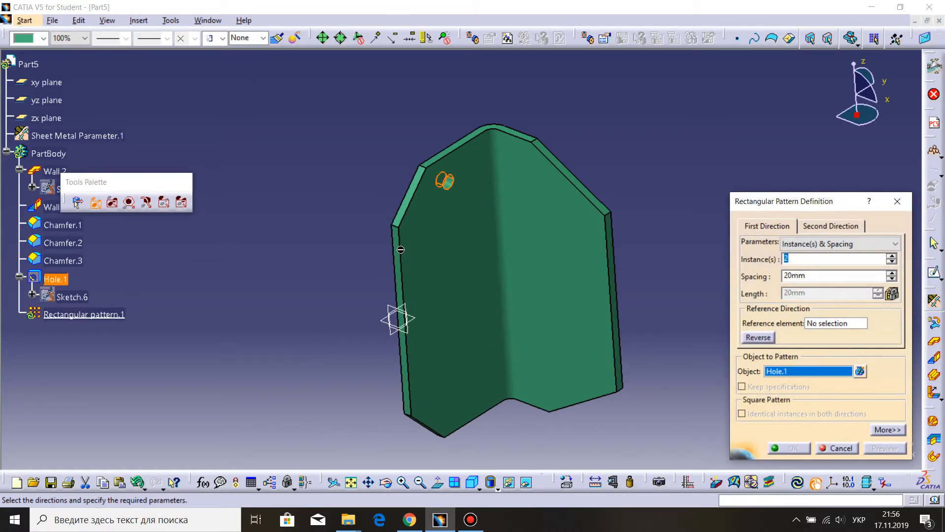
pyautogui.click(830, 325)
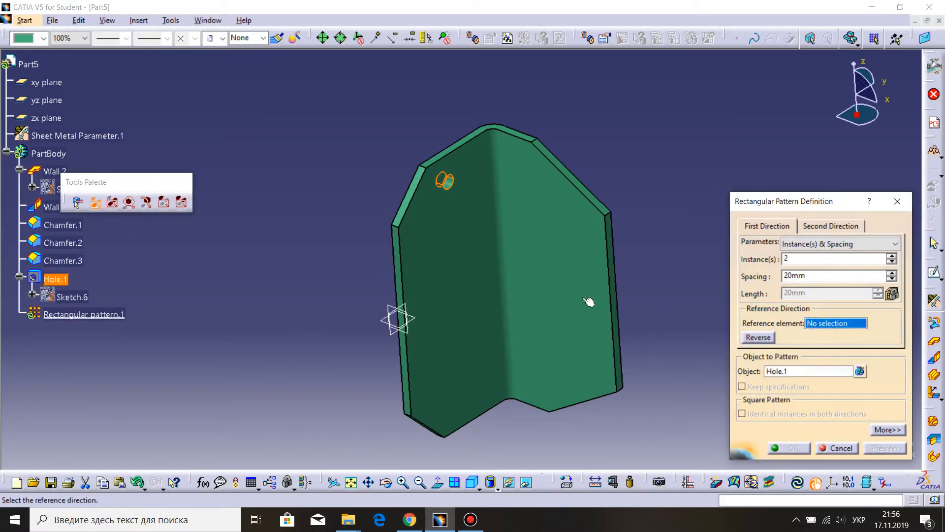
pyautogui.click(400, 258)
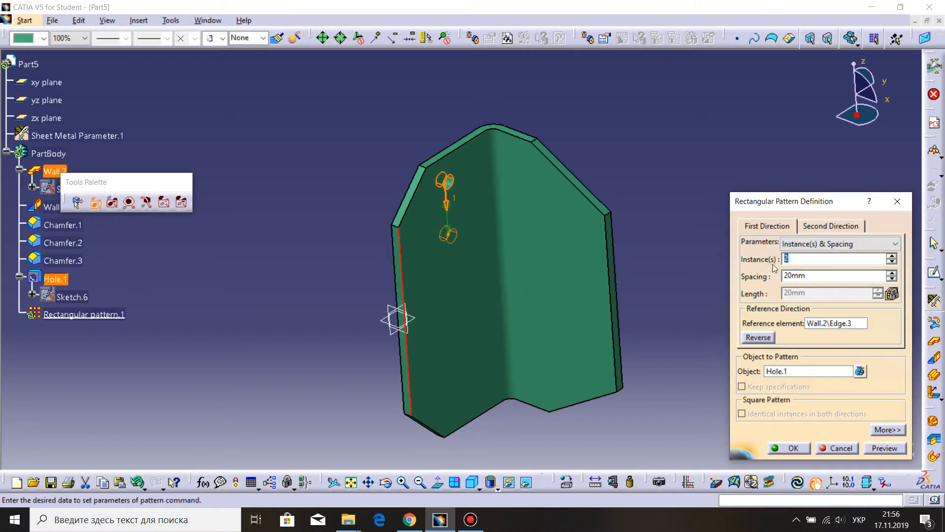
pyautogui.write('5')
pyautogui.press('Return')
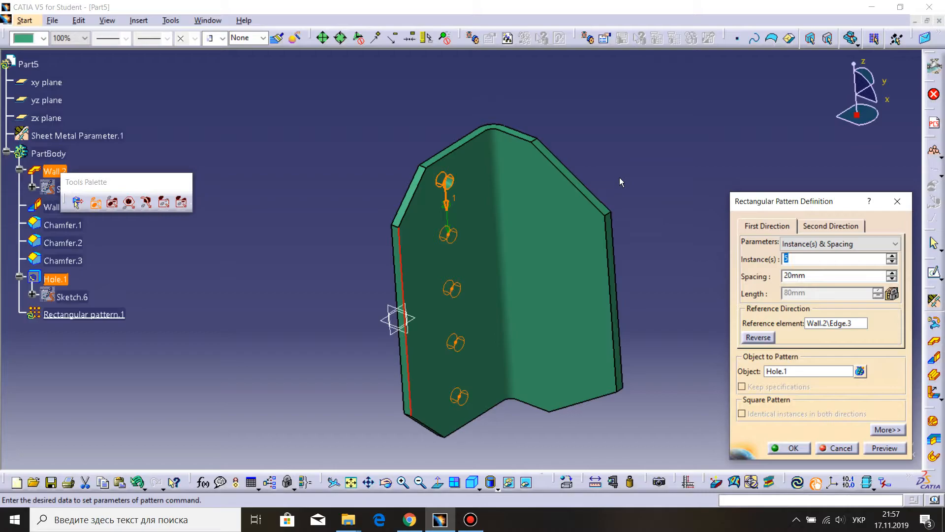
# Switch to the Gibka ugolok drawing and examine the hole layout in the front and right views.
pyautogui.click(208, 20)
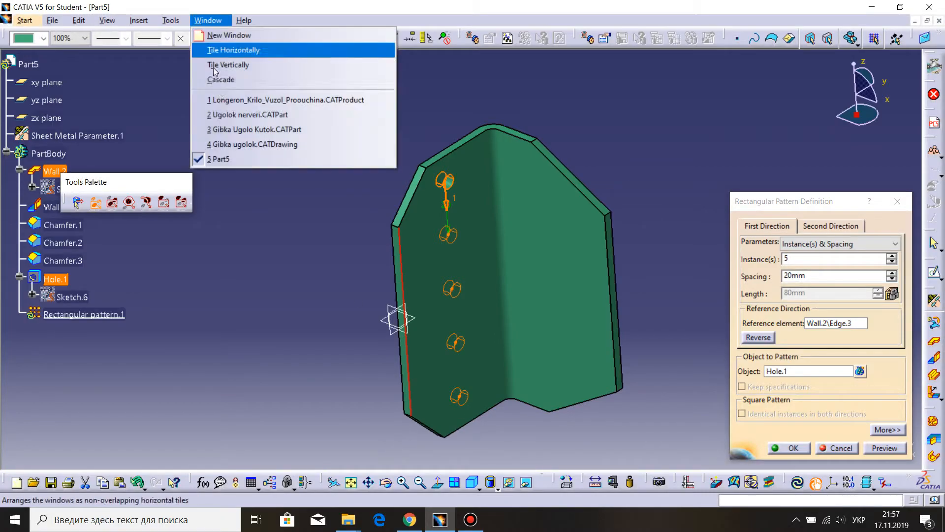
pyautogui.click(227, 143)
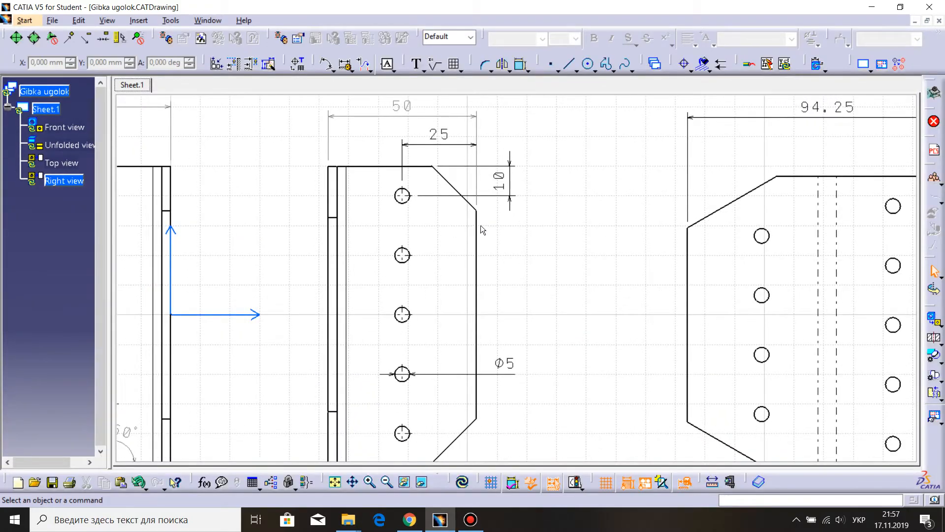
pyautogui.moveTo(481, 234)
pyautogui.mouseDown(button='middle')
pyautogui.moveTo(527, 207)
pyautogui.moveTo(526, 231)
pyautogui.moveTo(525, 223)
pyautogui.mouseUp(button='middle')
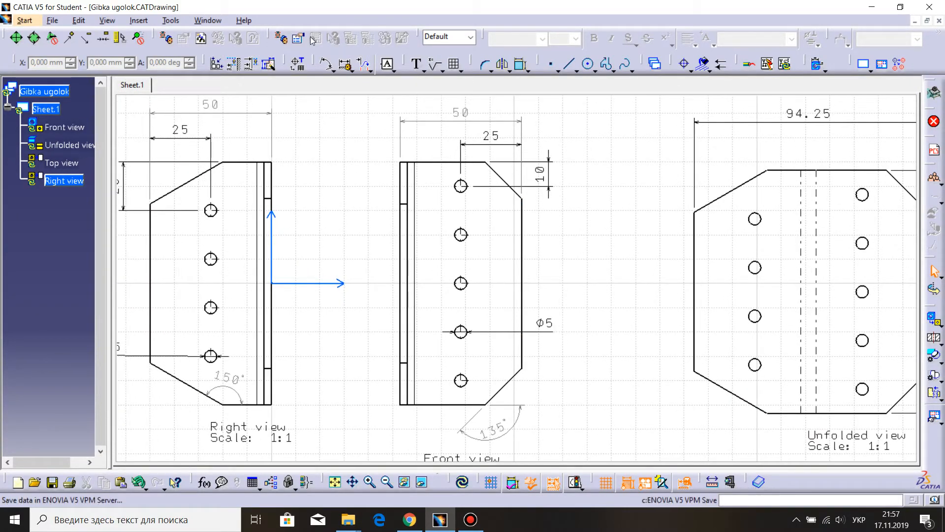
# Try to measure the vertical spacing between the two uppermost holes in the front view.
pyautogui.click(332, 72)
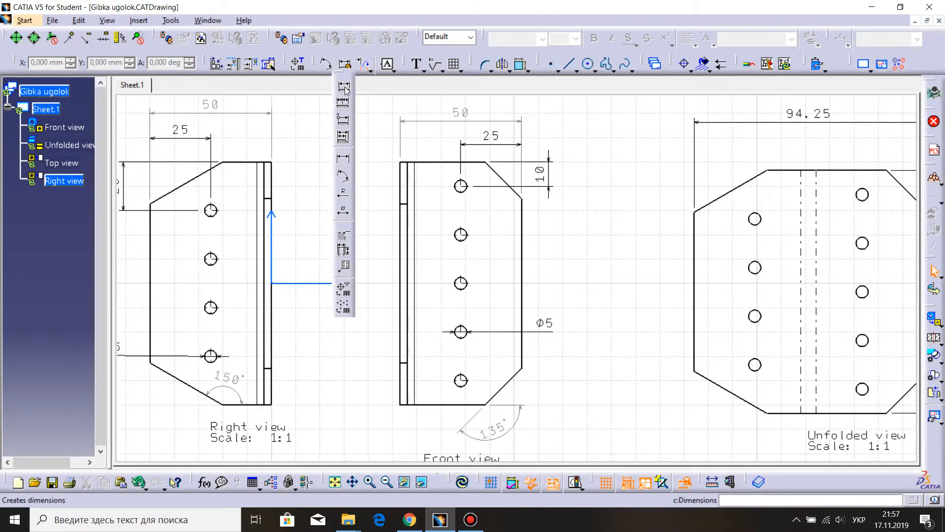
pyautogui.click(345, 87)
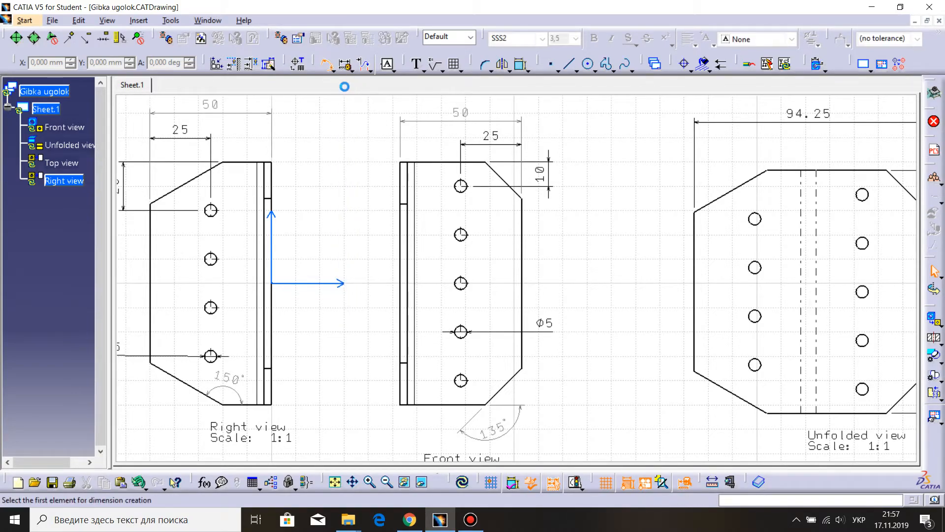
pyautogui.click(468, 191)
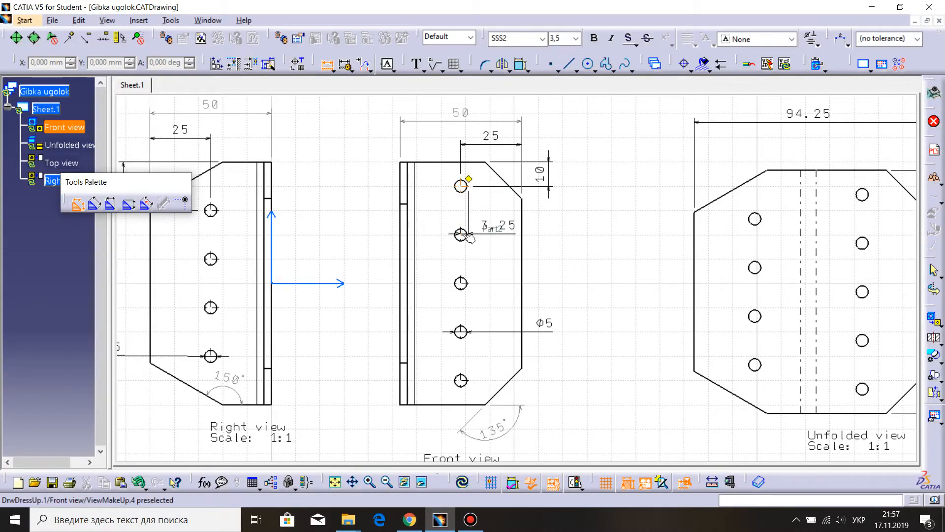
pyautogui.click(469, 238)
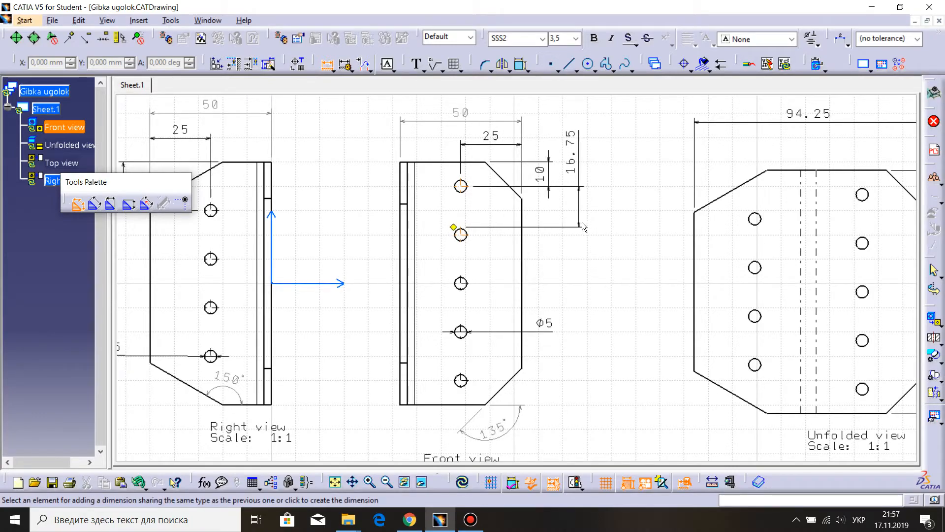
pyautogui.press('Escape')
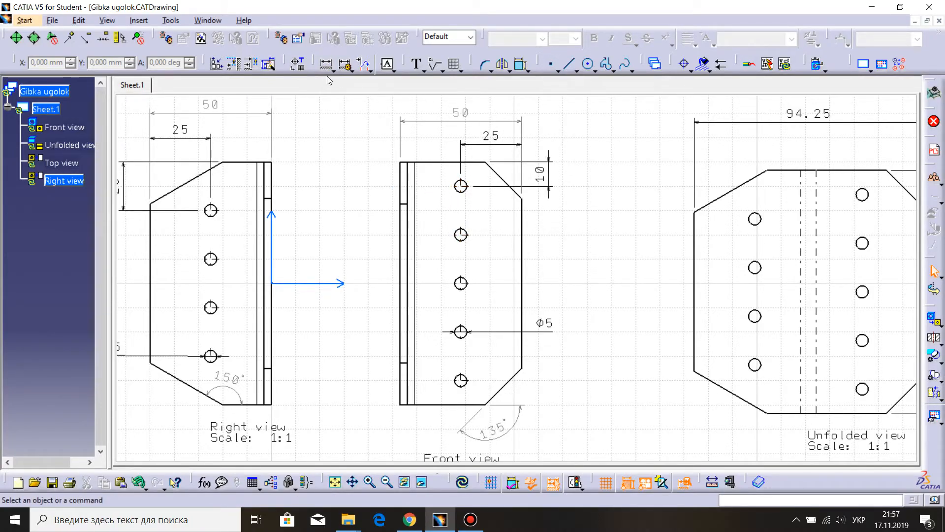
pyautogui.click(326, 64)
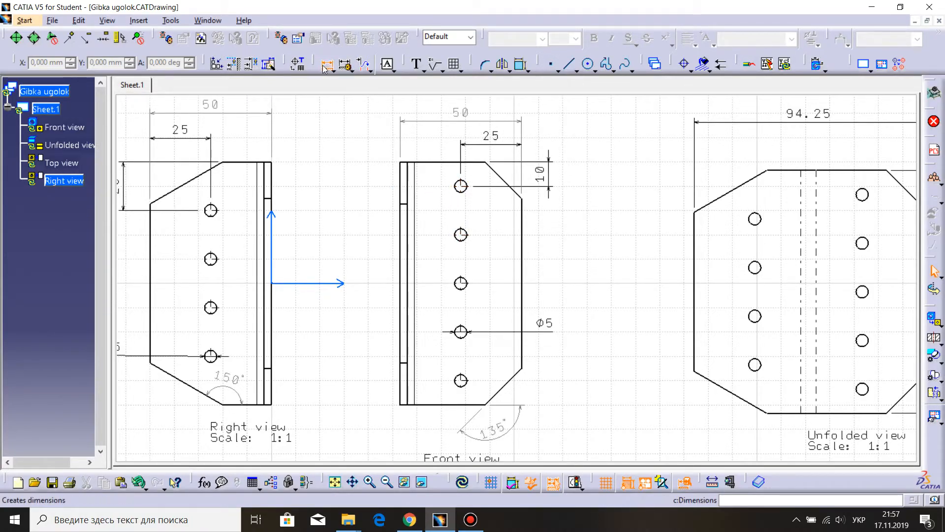
pyautogui.click(466, 240)
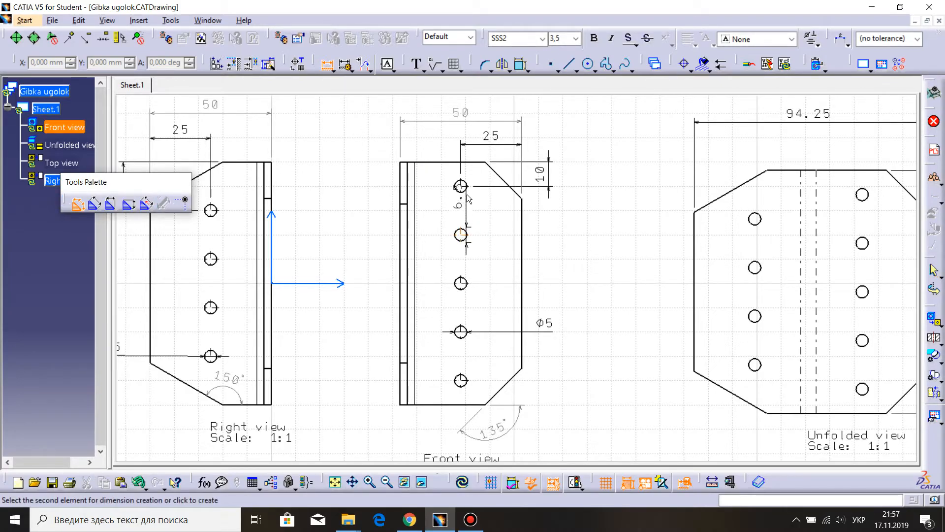
pyautogui.click(468, 180)
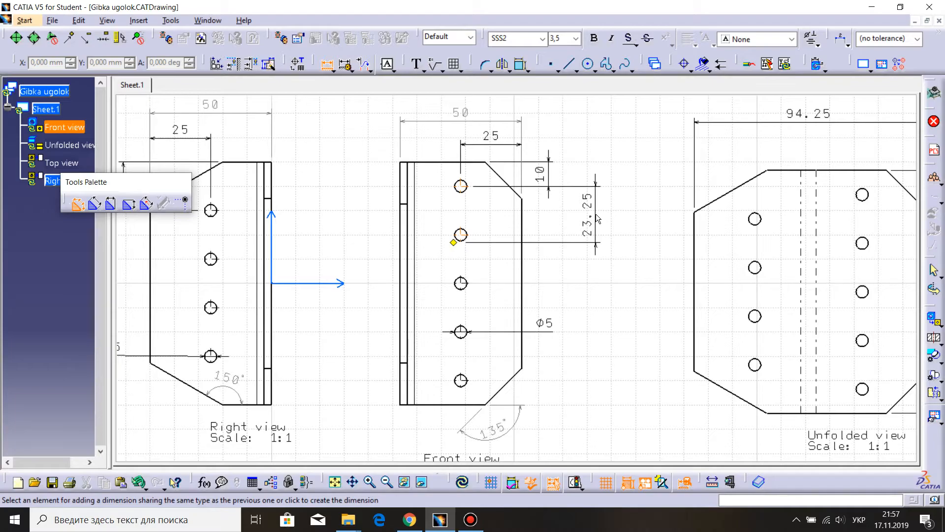
pyautogui.press('Escape')
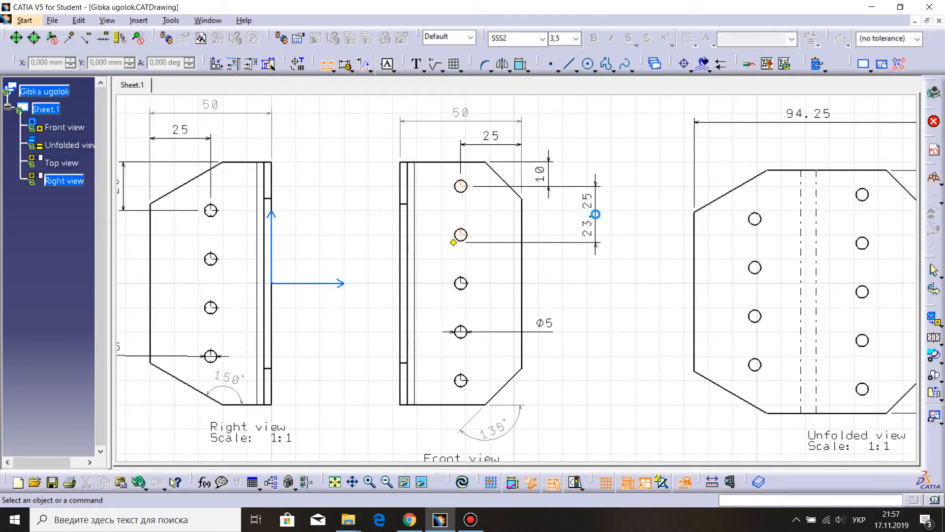
# Measure the front view's center-to-center distance between the two uppermost holes using their center marks, without keeping the dimension.
pyautogui.moveTo(499, 223)
pyautogui.mouseDown(button='middle')
pyautogui.moveTo(489, 152)
pyautogui.moveTo(501, 229)
pyautogui.mouseUp(button='middle')
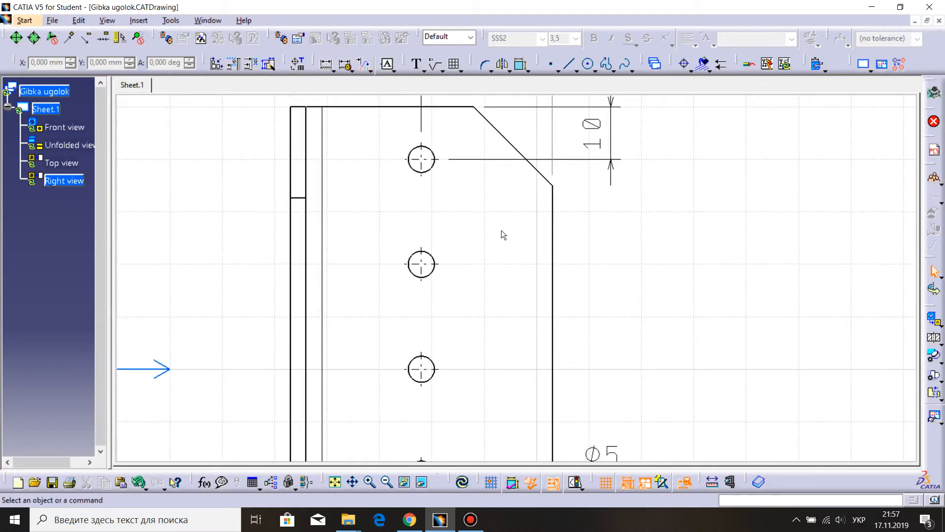
pyautogui.click(325, 64)
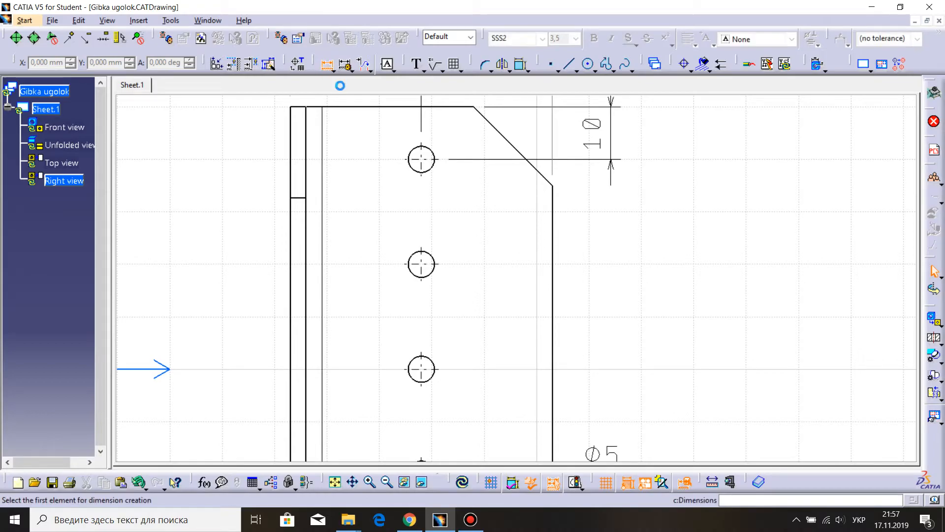
pyautogui.click(440, 164)
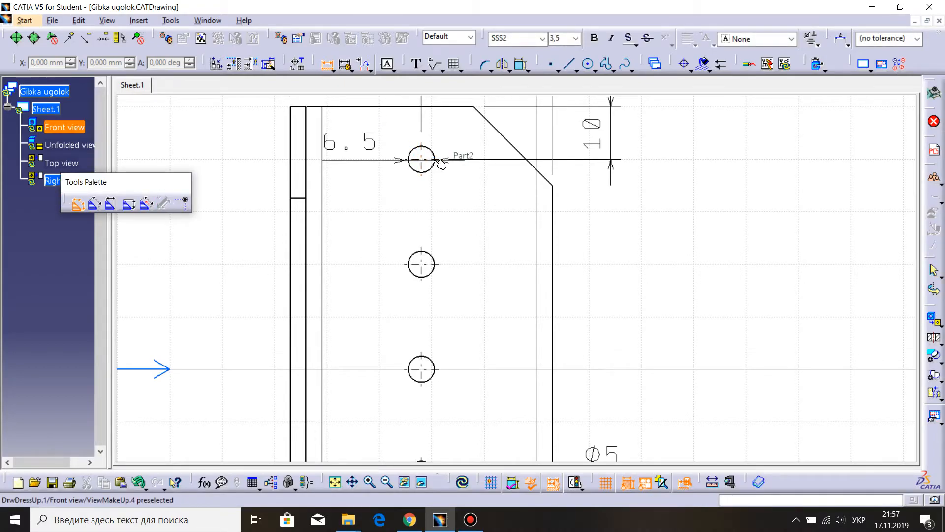
pyautogui.click(443, 267)
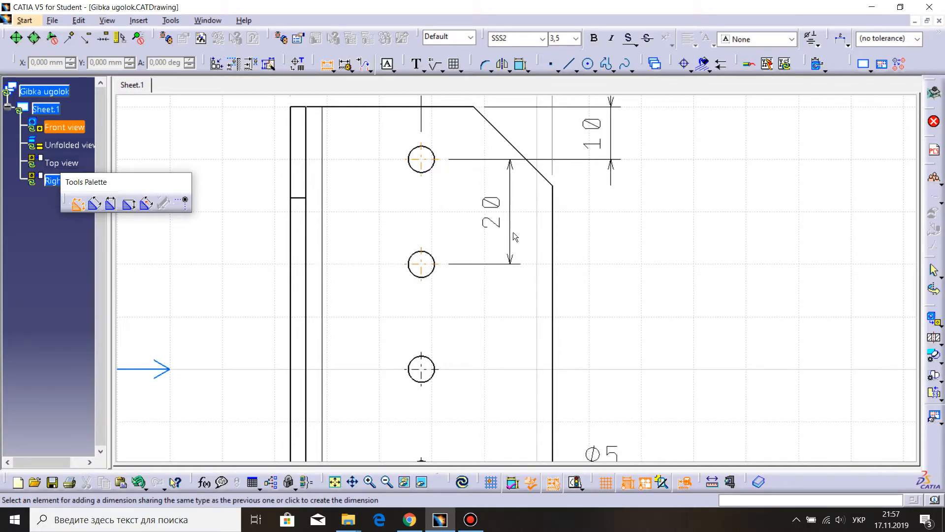
pyautogui.press('Escape')
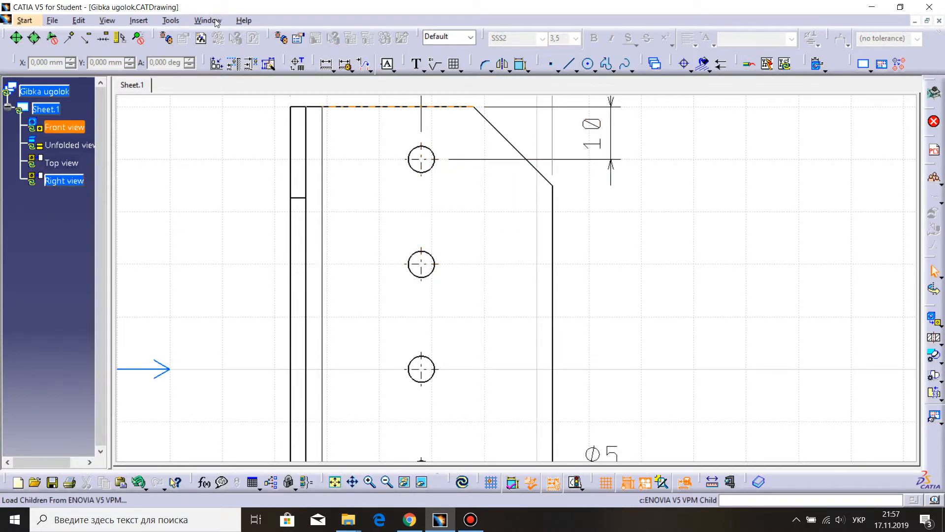
# Return to Part5 and start a rectangular pattern of the hole, using the first wall's long vertical outer edge as the reference direction.
pyautogui.click(216, 21)
pyautogui.click(219, 159)
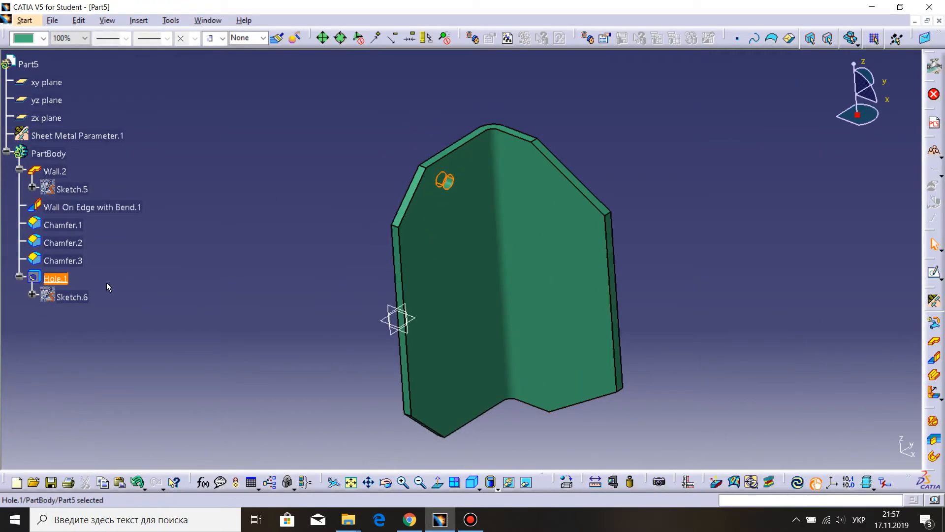
pyautogui.click(139, 21)
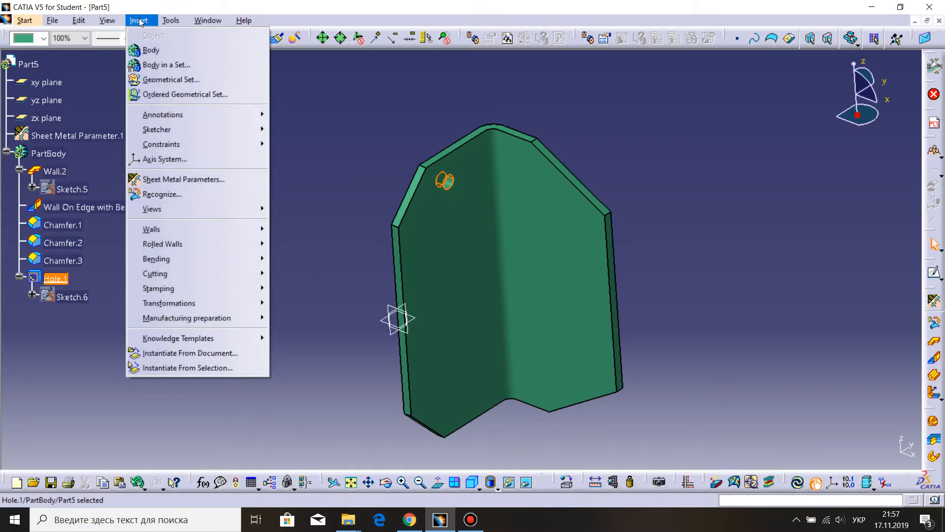
pyautogui.moveTo(203, 302)
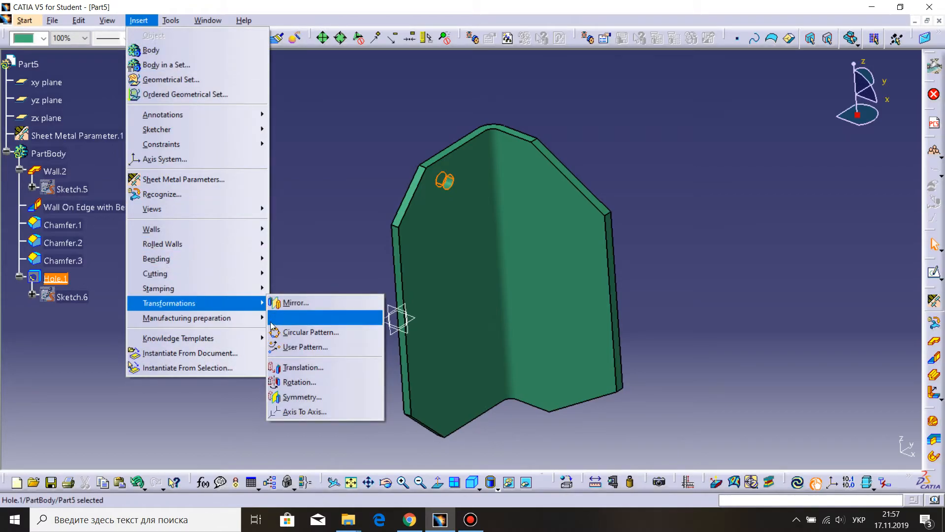
pyautogui.click(315, 317)
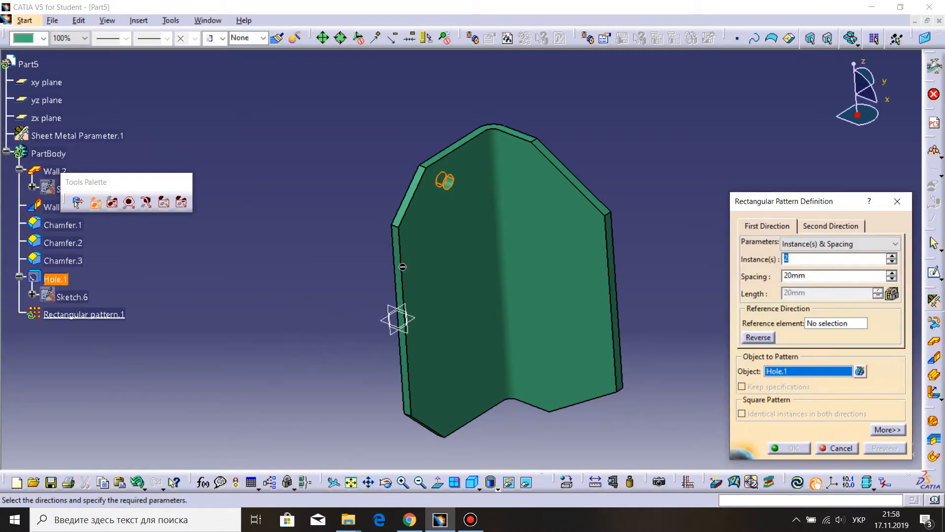
pyautogui.click(822, 320)
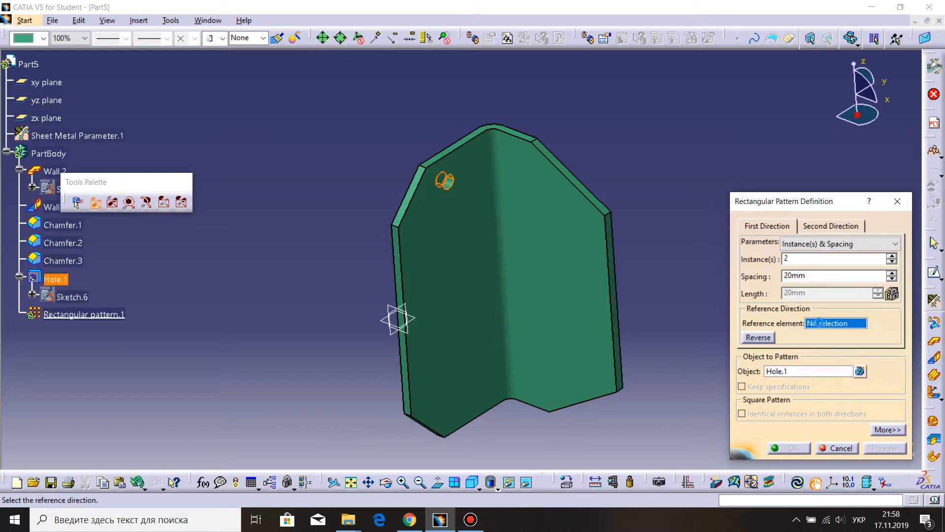
pyautogui.click(406, 260)
# Set the hole pattern to 5 instances at 20 mm spacing and create it.
pyautogui.click(788, 261)
pyautogui.doubleClick(786, 260)
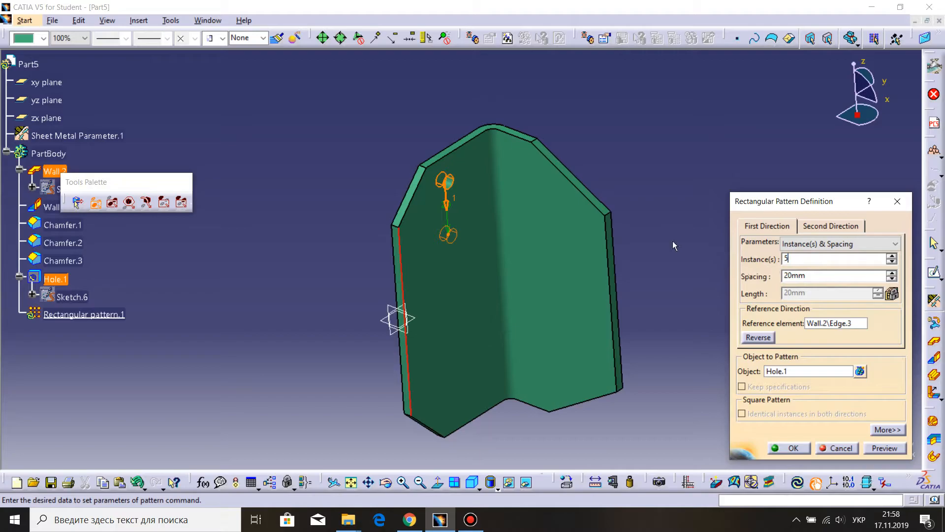
pyautogui.press('Return')
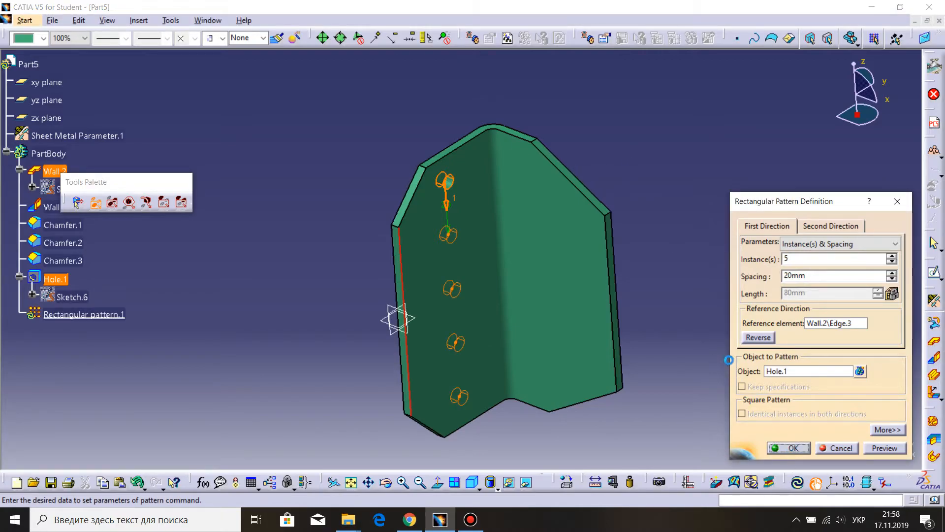
pyautogui.moveTo(725, 328); pyautogui.dragTo(607, 297, button='middle')
pyautogui.click(726, 329)
pyautogui.click(599, 371)
pyautogui.click(581, 357)
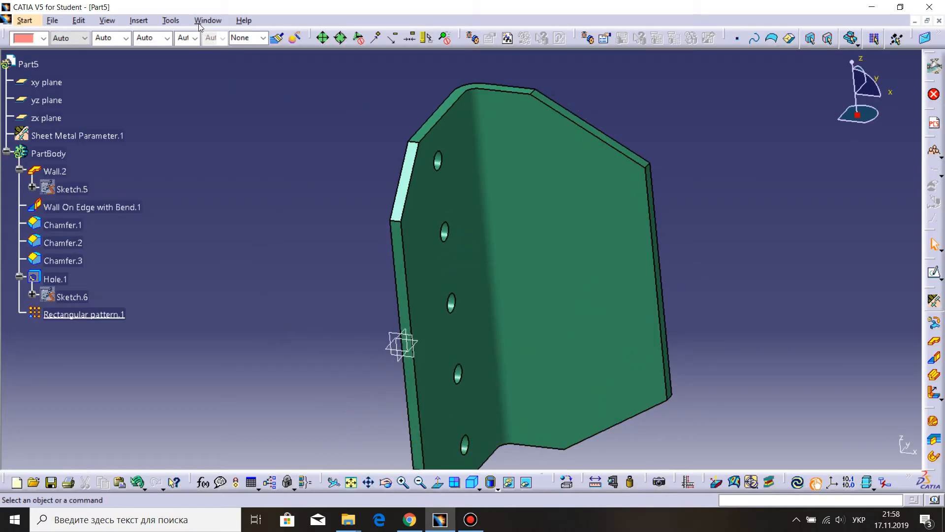
# Place a hole on the bent wall about 33 mm below its top edge and 24 mm from its outer edge, and open its positioning sketch.
pyautogui.click(150, 20)
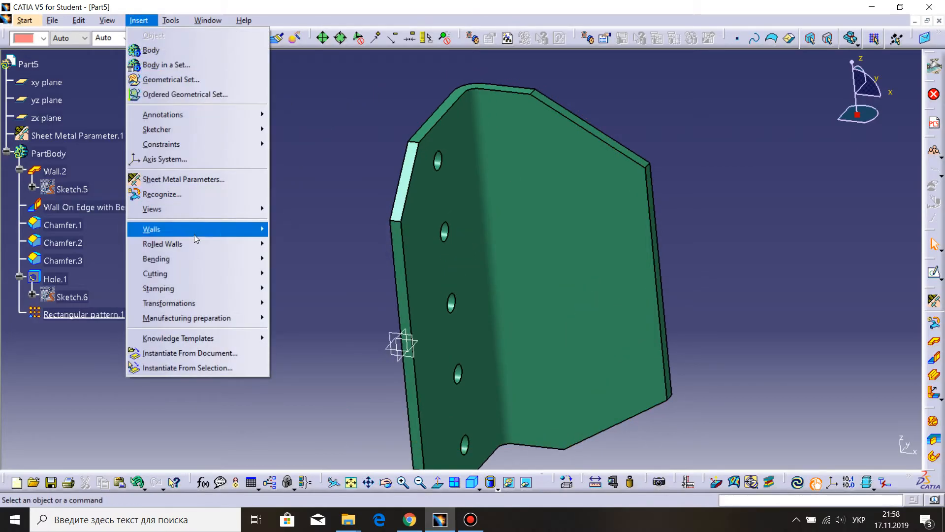
pyautogui.moveTo(217, 272)
pyautogui.click(294, 303)
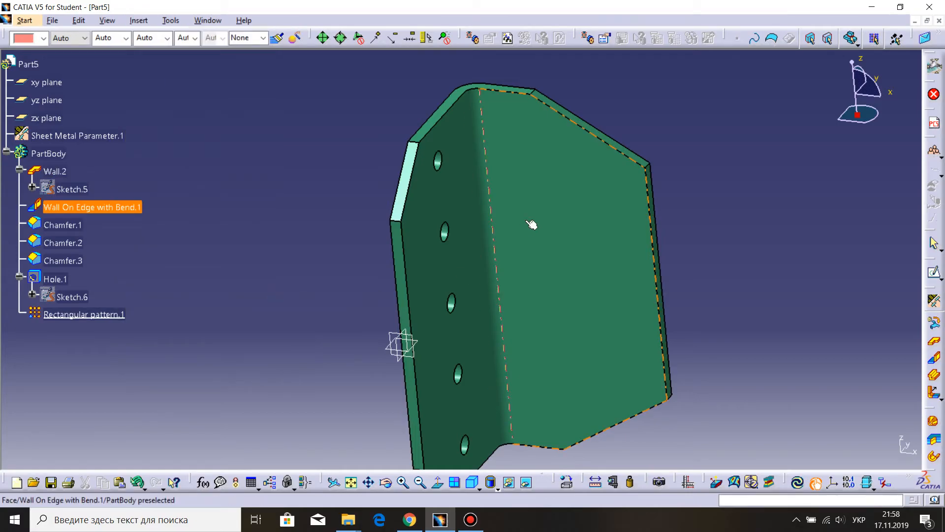
pyautogui.click(562, 212)
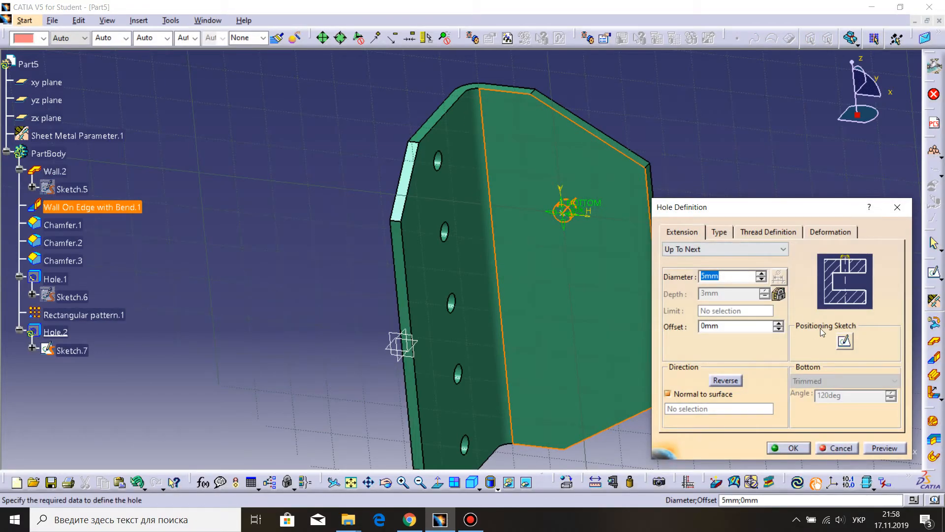
pyautogui.click(844, 341)
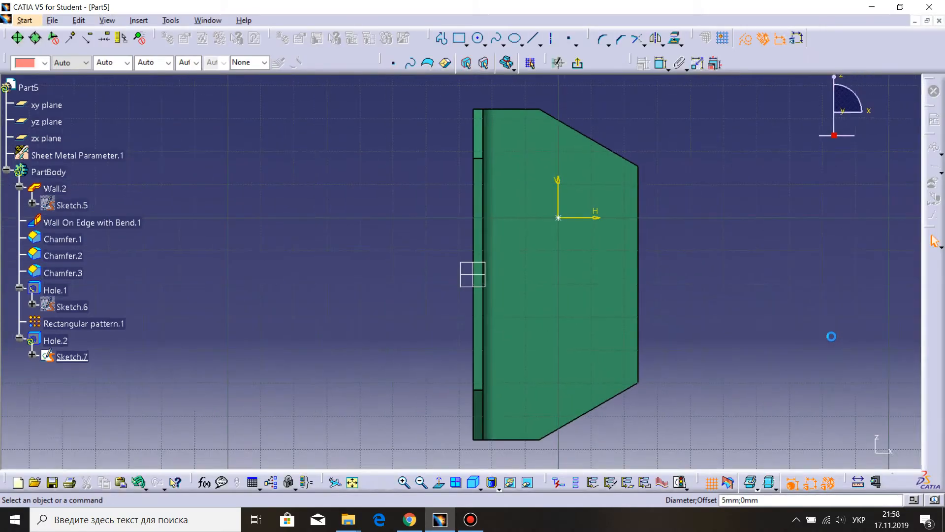
# Dimension the hole center's distances to the bent wall's top edge and to its outer vertical edge.
pyautogui.moveTo(748, 226)
pyautogui.mouseDown(button='middle')
pyautogui.moveTo(648, 223)
pyautogui.moveTo(644, 146)
pyautogui.moveTo(490, 138)
pyautogui.mouseUp(button='middle')
pyautogui.click(660, 63)
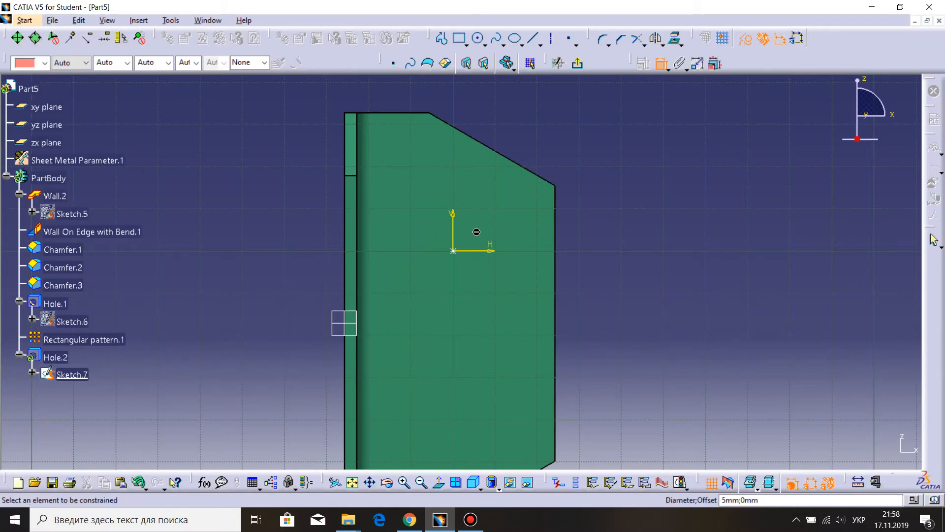
pyautogui.click(456, 251)
pyautogui.click(420, 118)
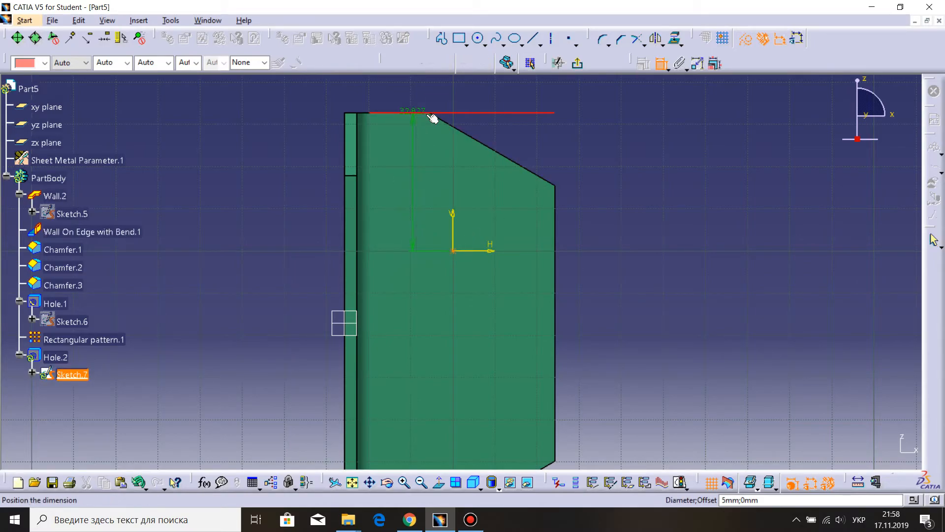
pyautogui.click(610, 151)
pyautogui.click(661, 63)
pyautogui.click(453, 251)
pyautogui.click(555, 218)
pyautogui.click(507, 150)
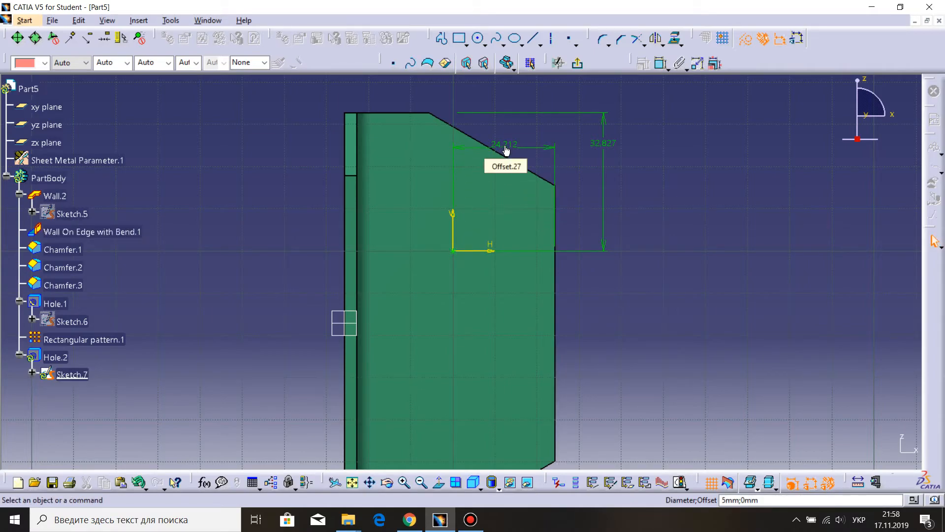
# Set the hole center's distance from the outer vertical edge to 25 mm.
pyautogui.doubleClick(507, 150)
pyautogui.write('25')
pyautogui.click(837, 448)
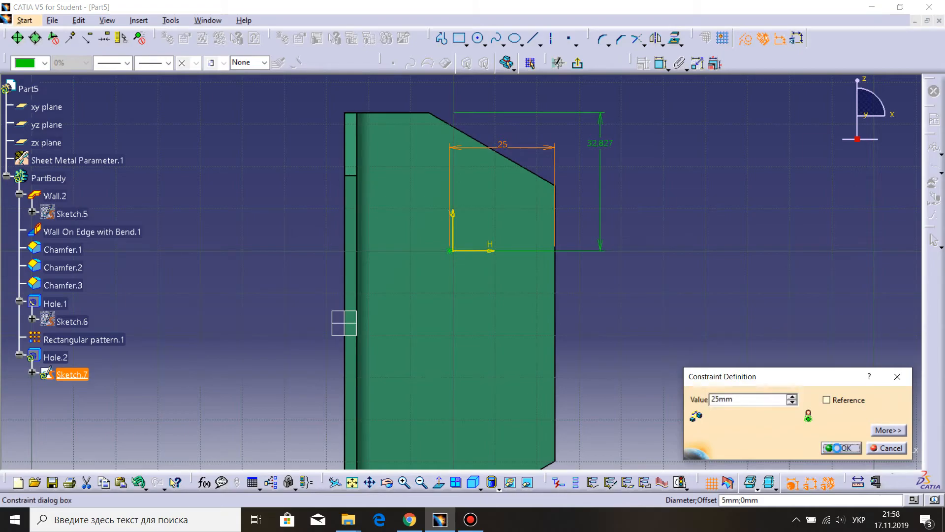
# Switch to the Gibka ugolok drawing and dimension the vertical spacing between the two uppermost holes in the right view.
pyautogui.click(205, 21)
pyautogui.click(232, 144)
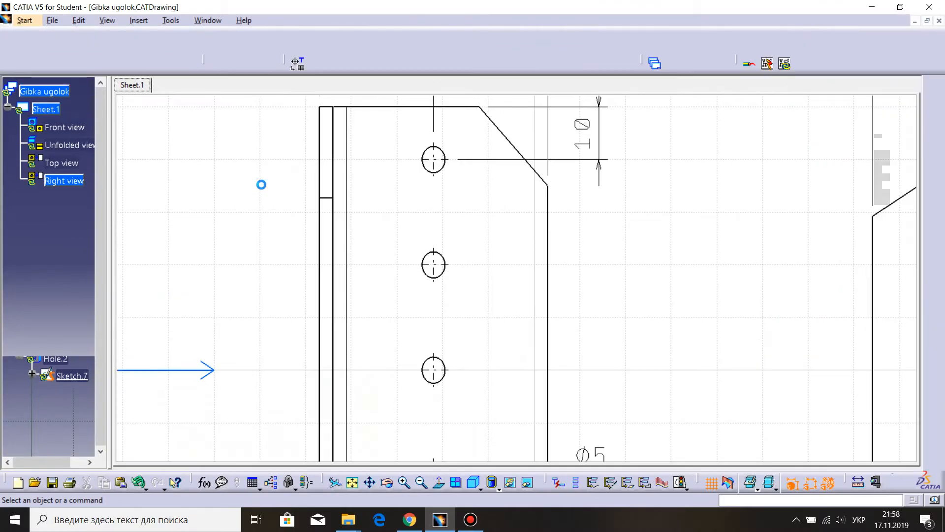
pyautogui.moveTo(309, 194); pyautogui.dragTo(705, 258, button='middle')
pyautogui.moveTo(387, 192)
pyautogui.mouseDown(button='middle')
pyautogui.moveTo(391, 210)
pyautogui.moveTo(483, 184)
pyautogui.mouseUp(button='middle')
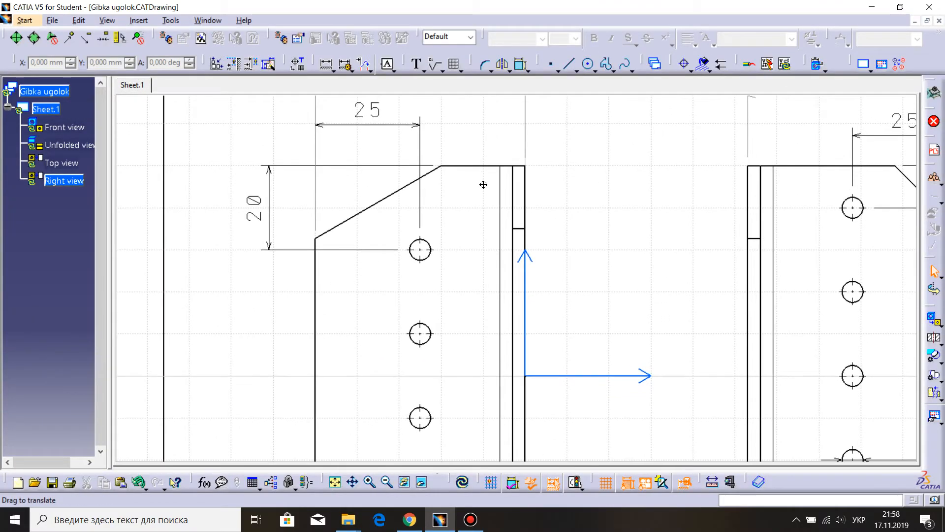
pyautogui.click(521, 64)
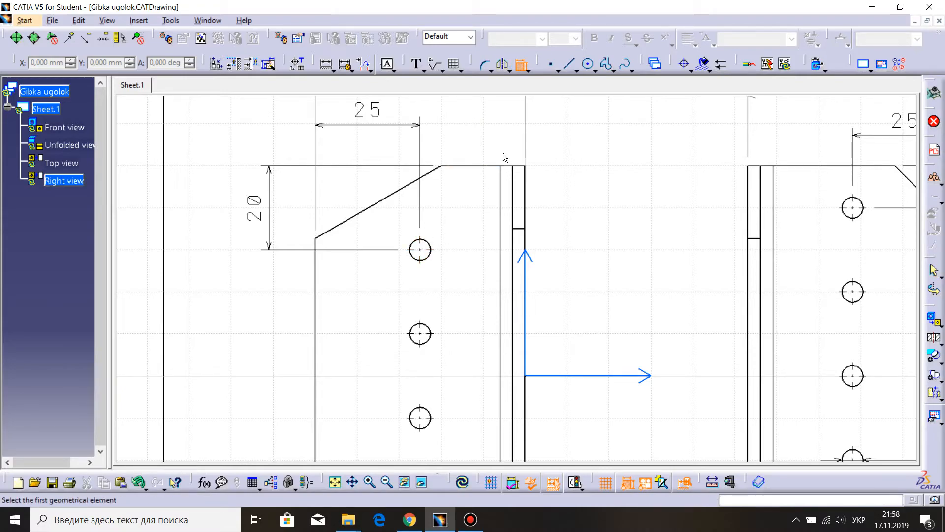
pyautogui.click(322, 64)
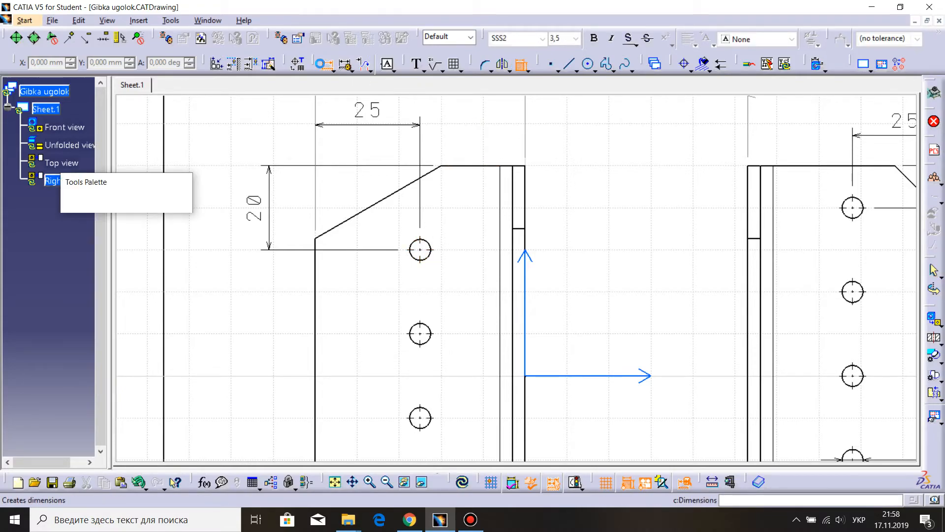
pyautogui.click(433, 252)
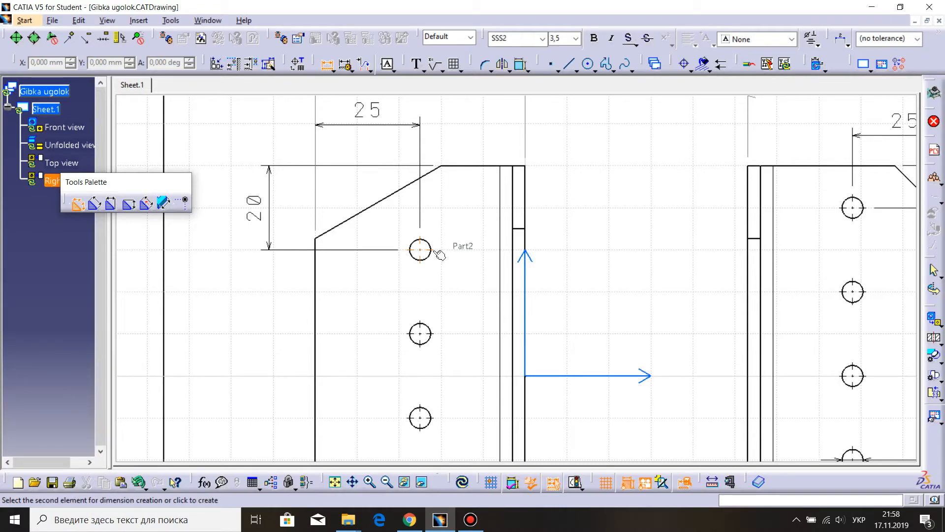
pyautogui.click(438, 334)
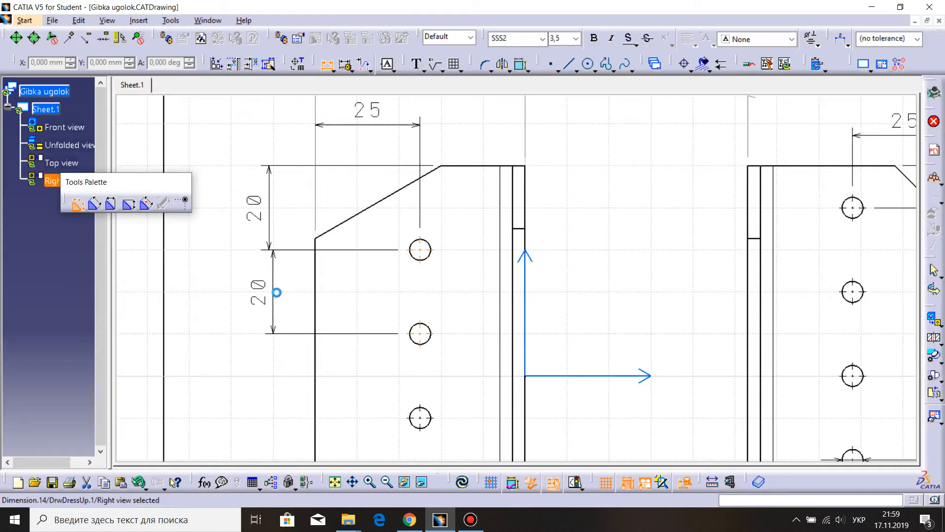
pyautogui.click(276, 290)
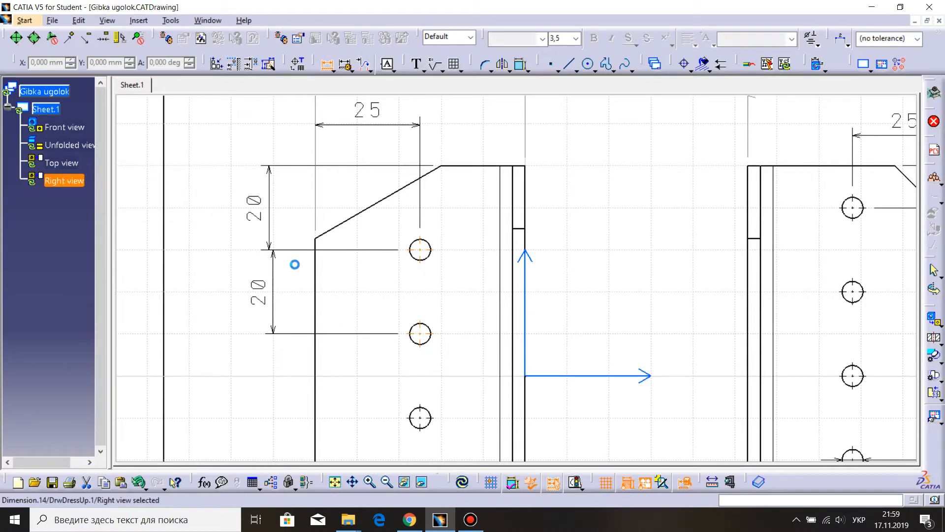
# Return to Part5 and set the hole center's distance from the bent wall's top edge to 20 mm.
pyautogui.click(208, 20)
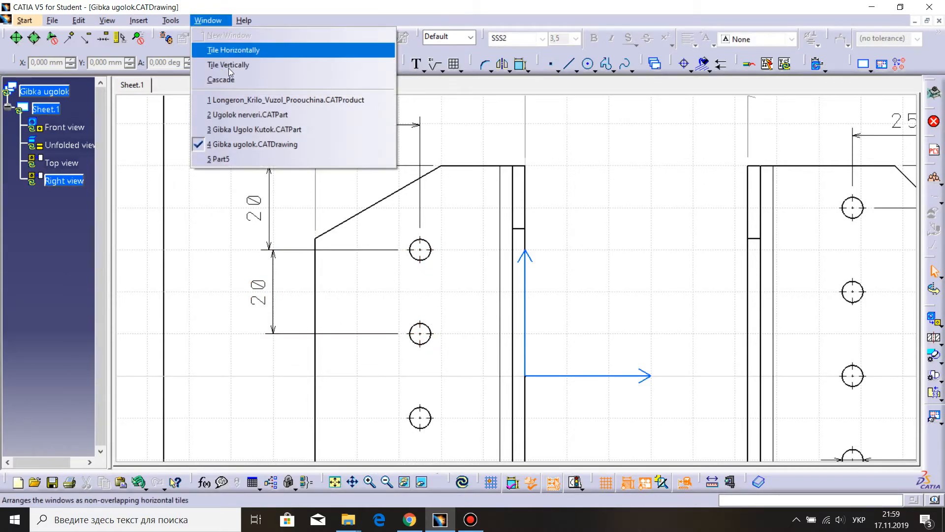
pyautogui.click(228, 157)
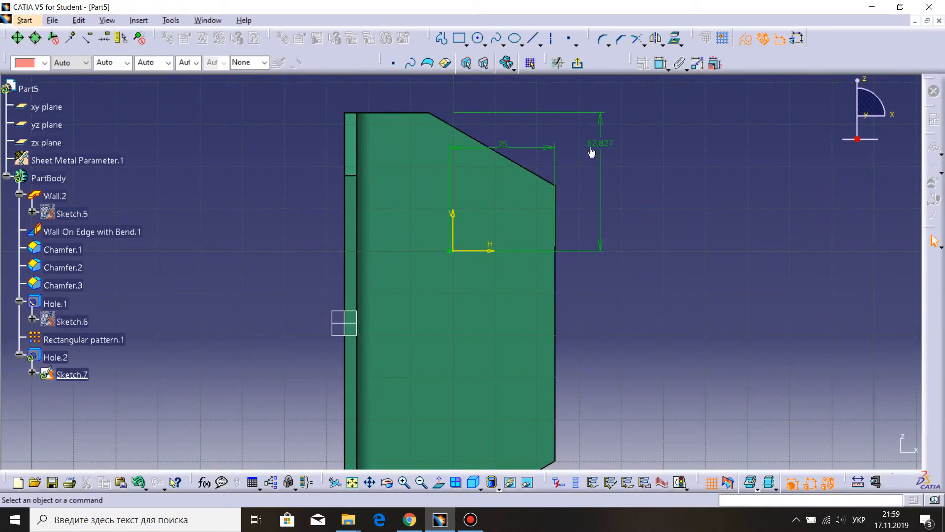
pyautogui.doubleClick(597, 144)
pyautogui.write('20')
pyautogui.click(832, 449)
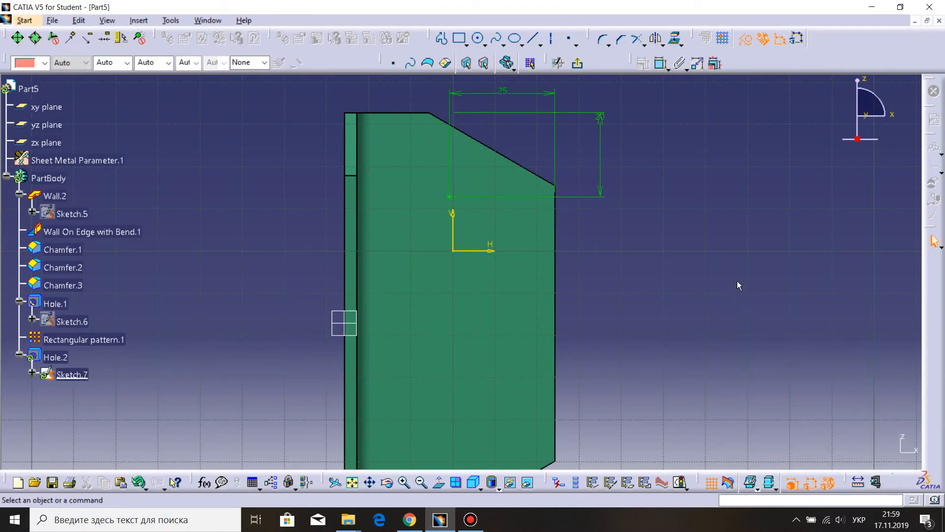
# Finish the positioning sketch and create the 5 mm Up To Next hole in the bent wall.
pyautogui.click(581, 66)
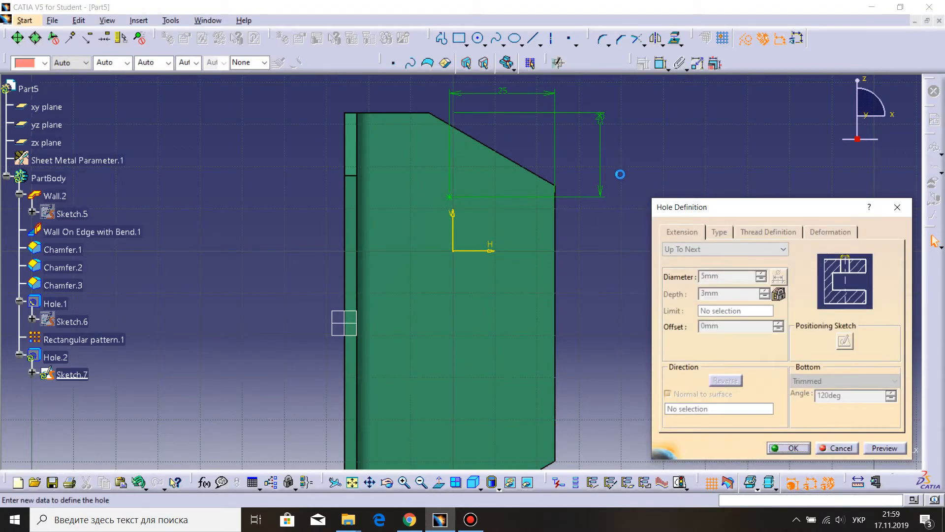
pyautogui.click(789, 448)
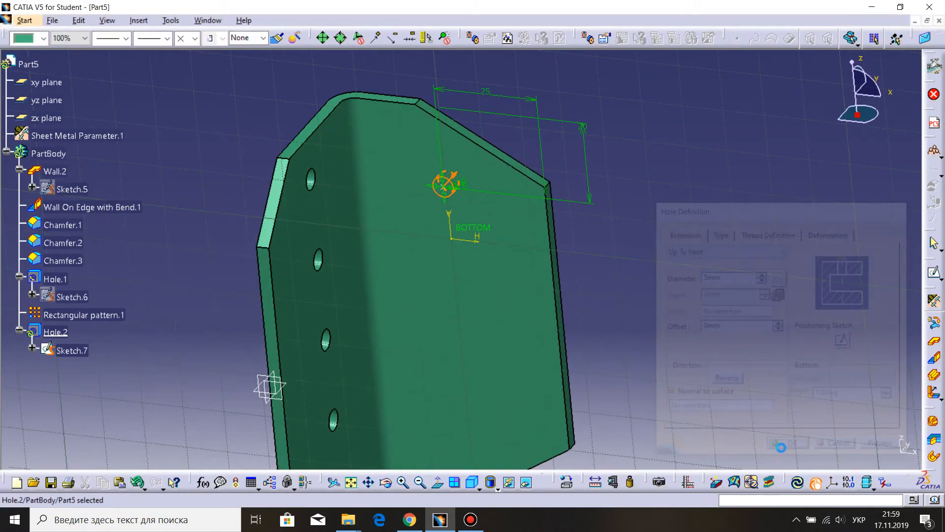
pyautogui.keyDown('ctrl'); pyautogui.moveTo(548, 141); pyautogui.dragTo(565, 162, button='middle'); pyautogui.keyUp('ctrl')
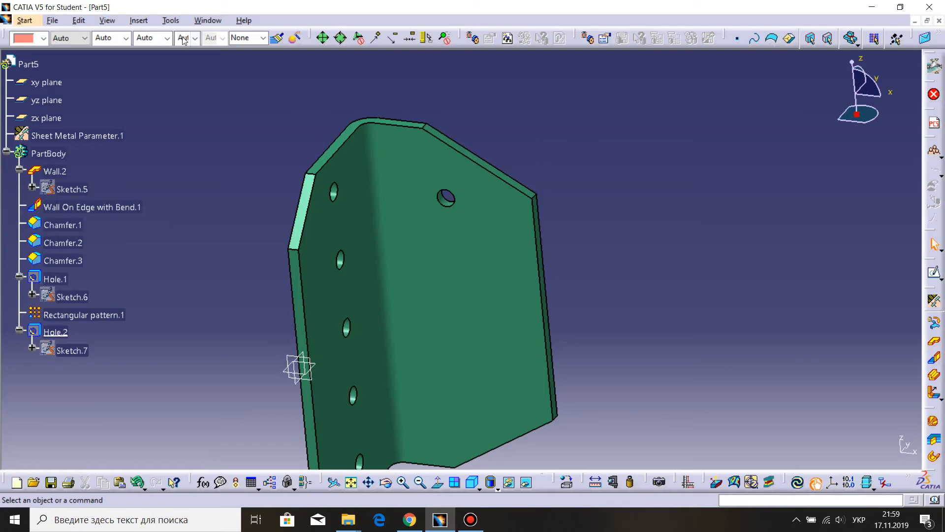
# Create a rectangular pattern of the bent wall's hole along its outer vertical edge with 4 instances at 20 mm spacing.
pyautogui.click(172, 22)
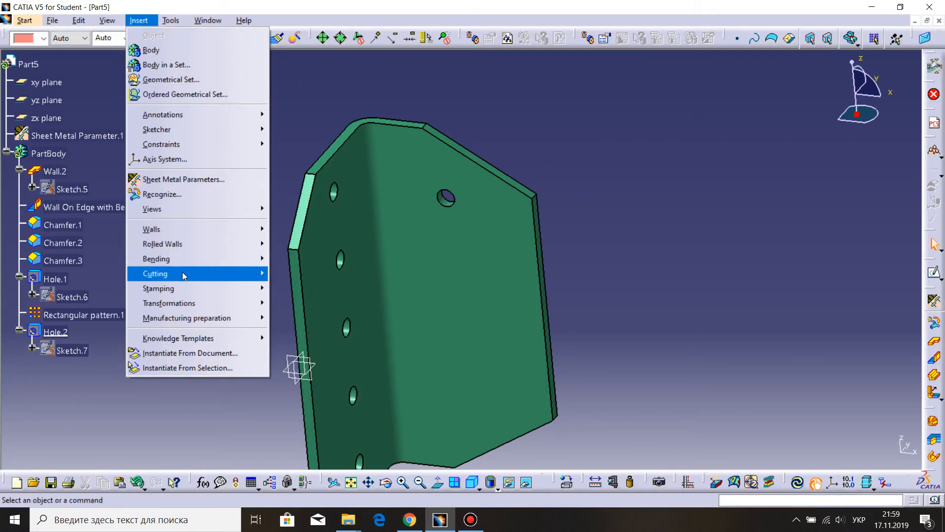
pyautogui.moveTo(191, 291)
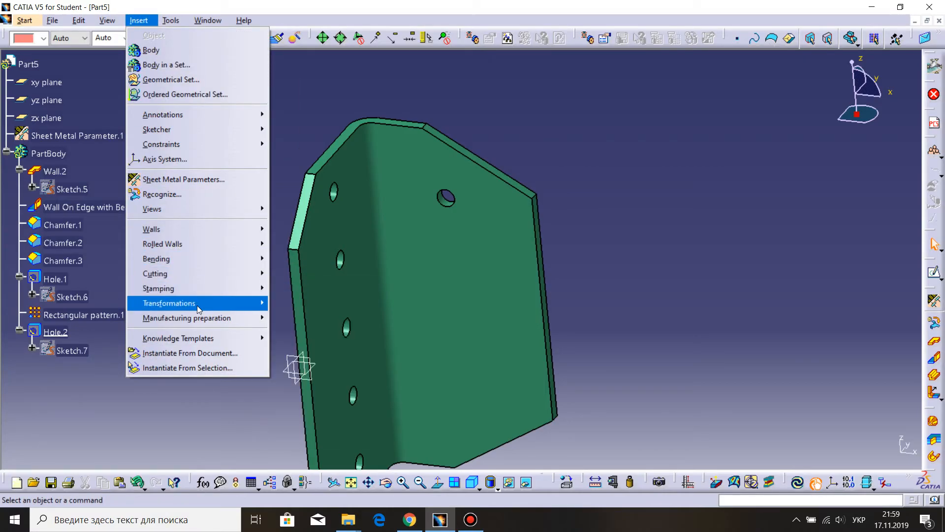
pyautogui.click(296, 318)
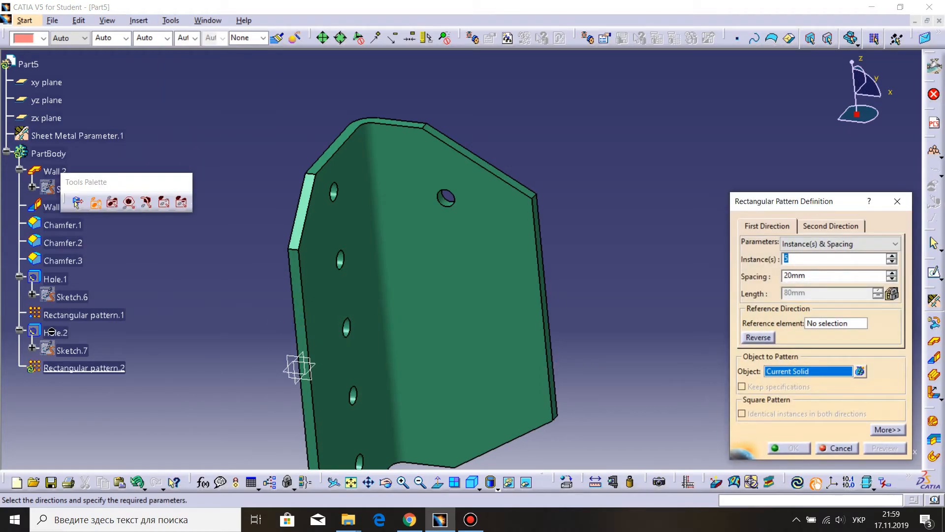
pyautogui.click(818, 322)
pyautogui.click(542, 271)
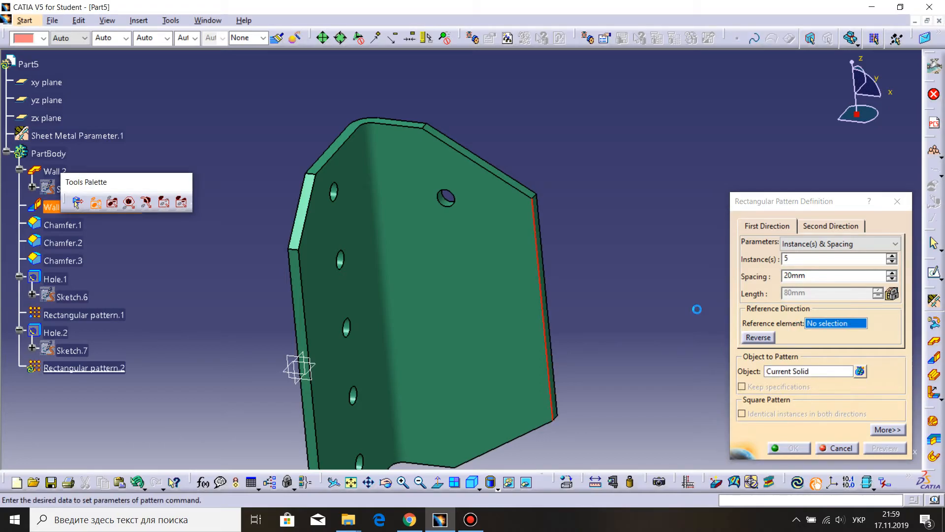
pyautogui.click(776, 373)
pyautogui.click(55, 333)
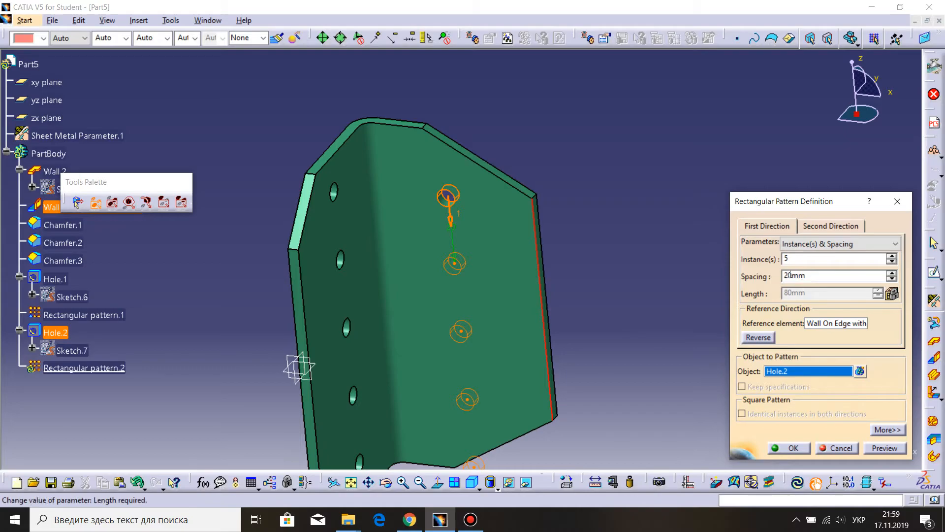
pyautogui.moveTo(791, 259); pyautogui.dragTo(777, 264)
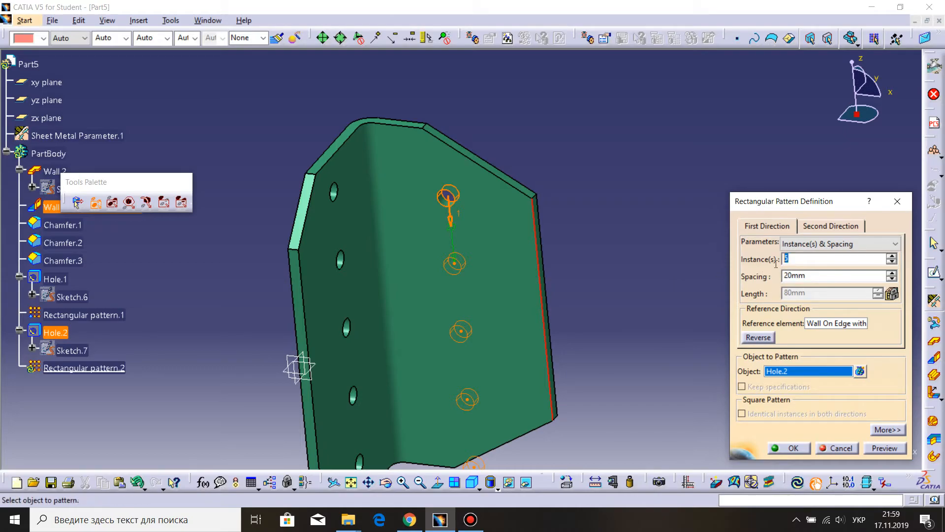
pyautogui.write('4')
pyautogui.click(794, 447)
pyautogui.moveTo(684, 284); pyautogui.dragTo(597, 267, button='middle')
# Unfold the bend, using the face of Wall.2 as the reference face, to get the flat sheet.
pyautogui.click(203, 20)
pyautogui.moveTo(146, 22)
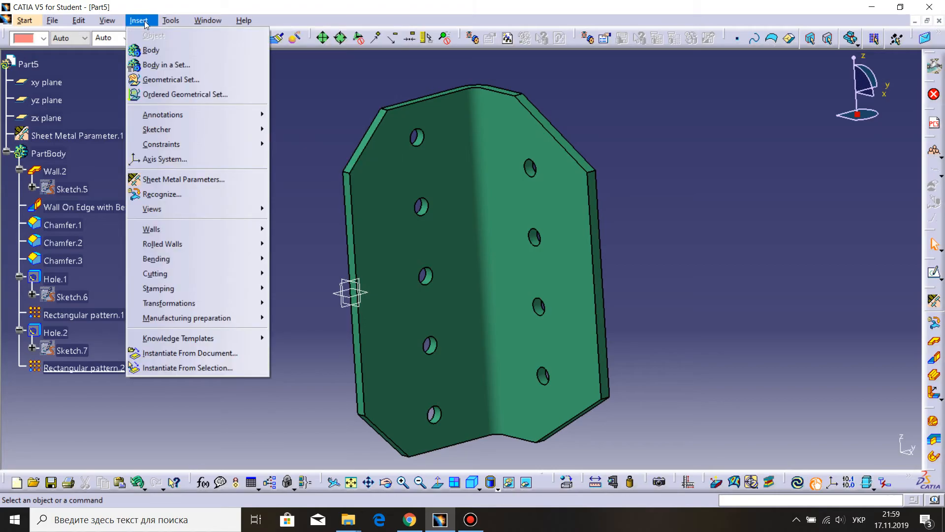
pyautogui.moveTo(167, 303)
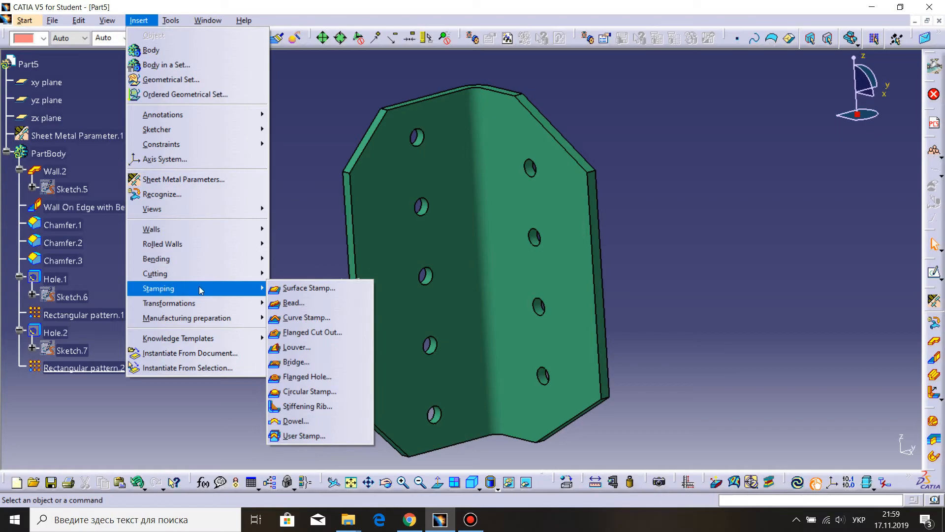
pyautogui.moveTo(207, 257)
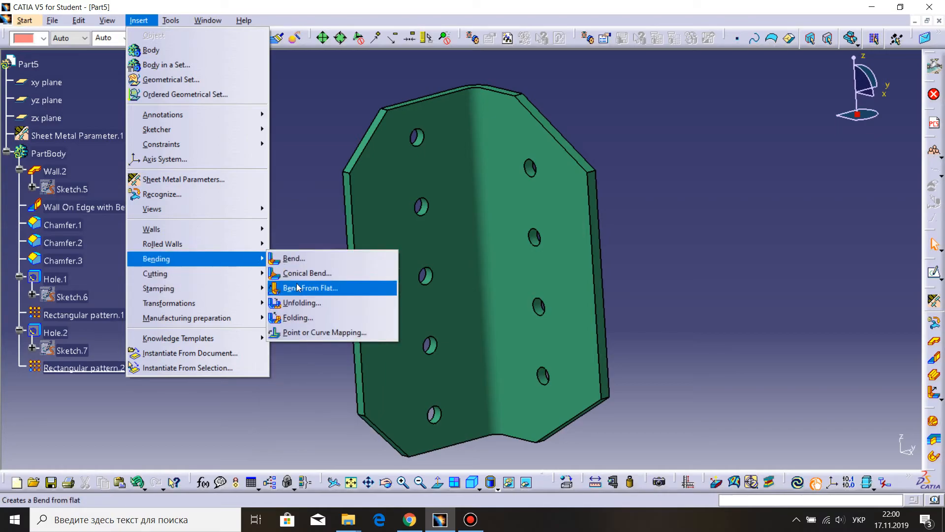
pyautogui.click(302, 303)
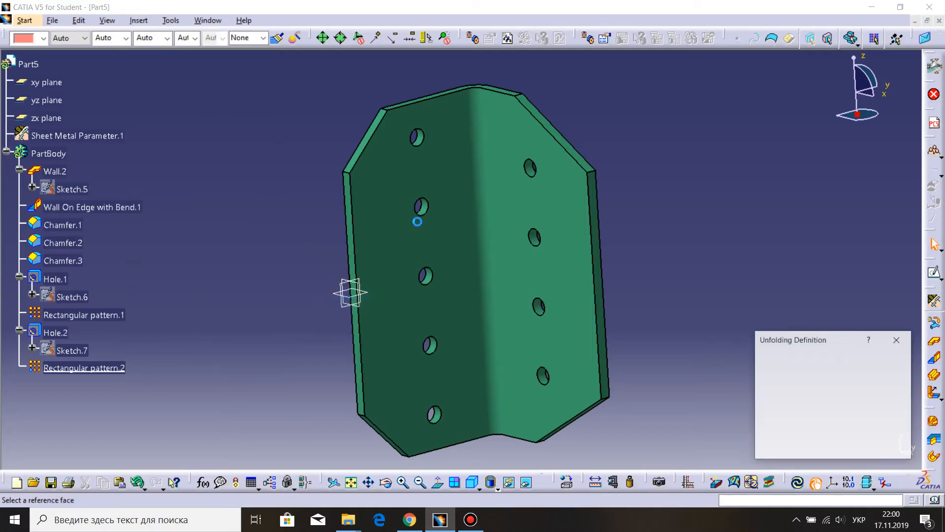
pyautogui.click(487, 186)
pyautogui.click(876, 448)
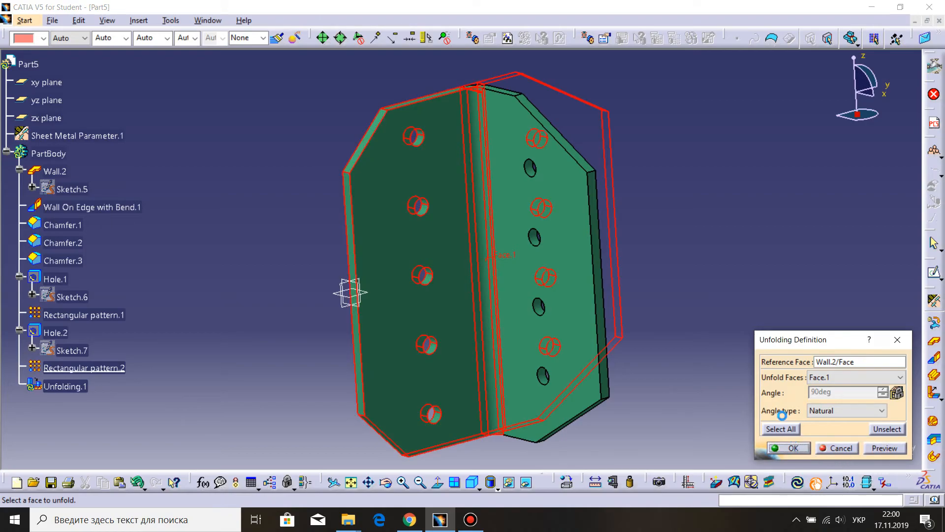
pyautogui.moveTo(753, 350); pyautogui.dragTo(614, 321, button='middle')
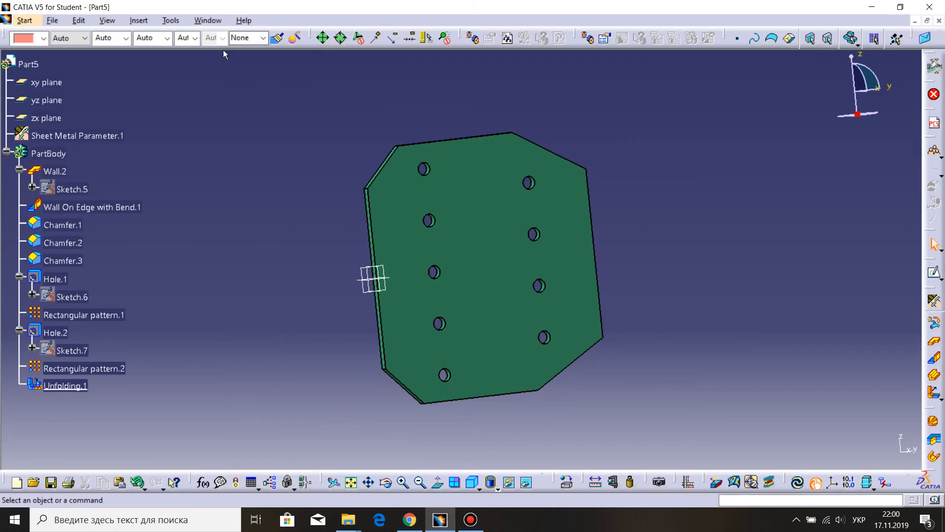
# Fold the flattened sheet back at 90 degrees, using the face of Wall.2 as the reference face.
pyautogui.click(138, 20)
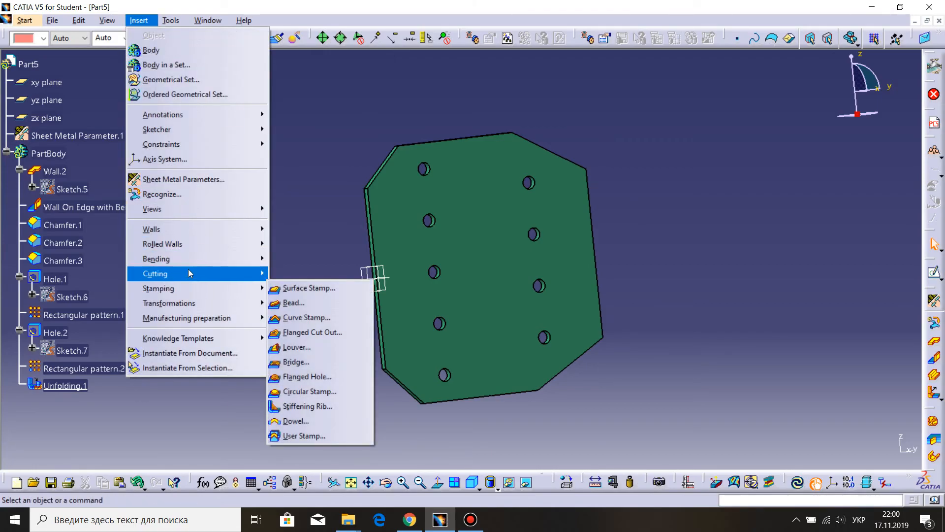
pyautogui.moveTo(196, 255)
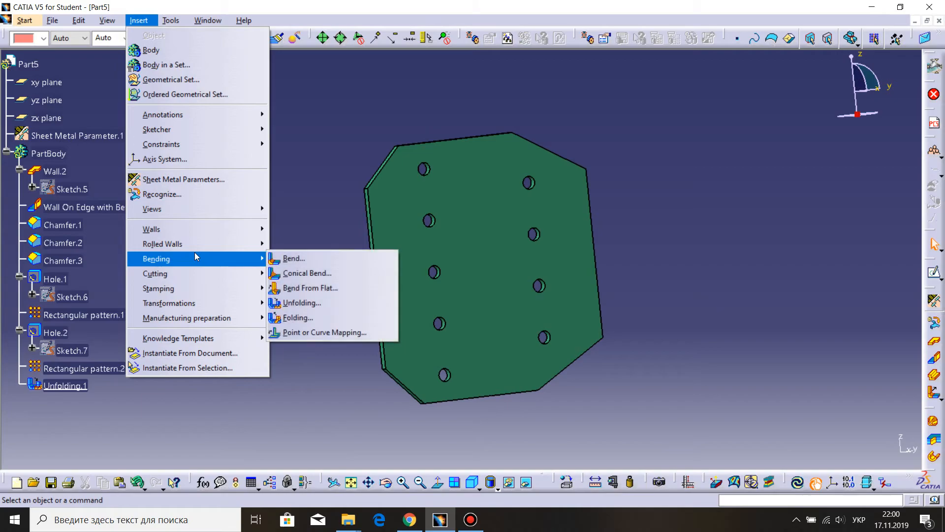
pyautogui.click(297, 317)
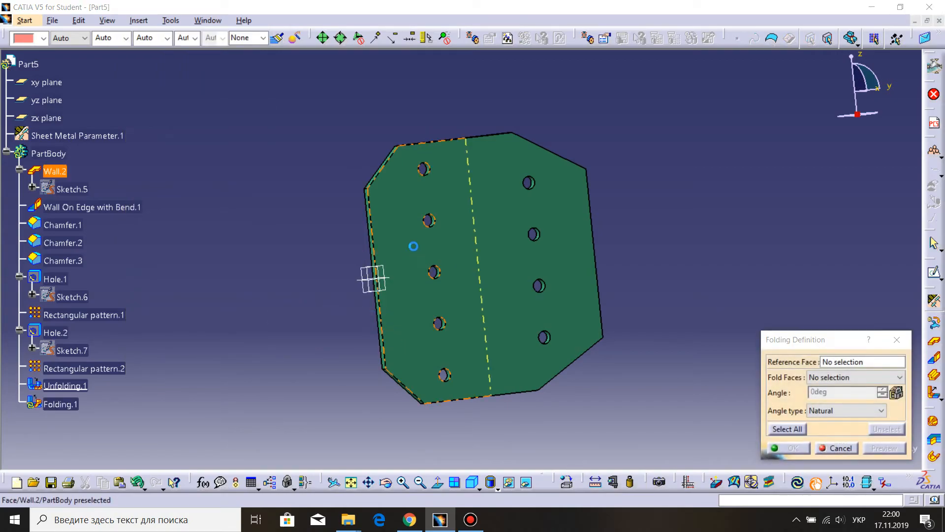
pyautogui.click(865, 448)
pyautogui.click(792, 448)
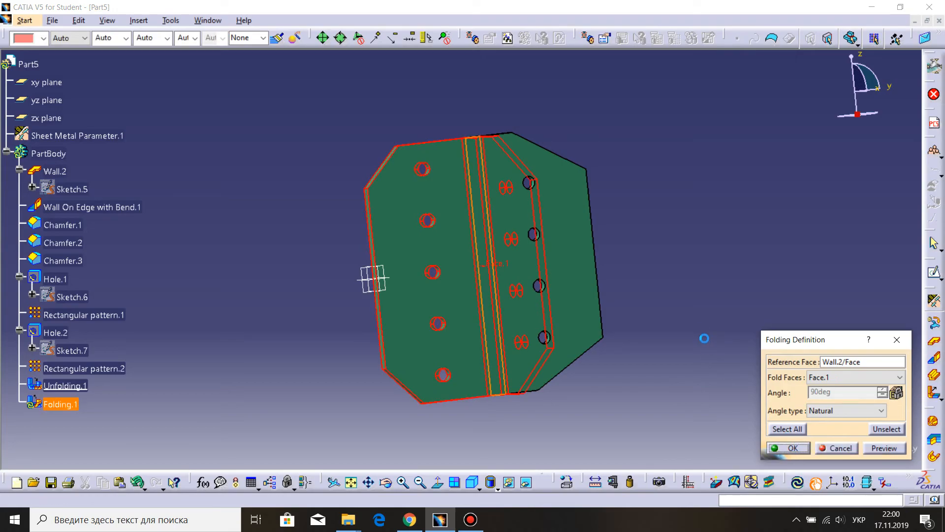
pyautogui.moveTo(622, 365); pyautogui.dragTo(482, 348, button='middle')
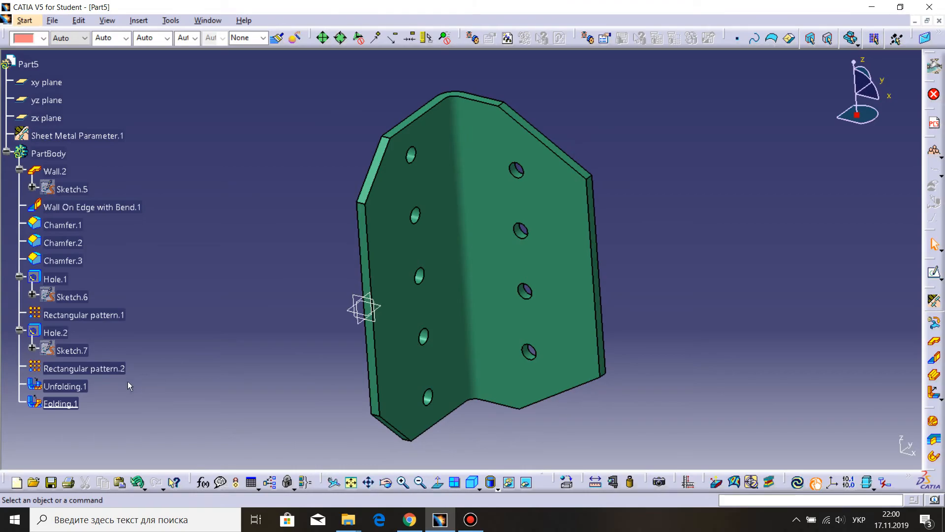
# Set the sheet metal thickness to 5 mm and update the part.
pyautogui.click(82, 135)
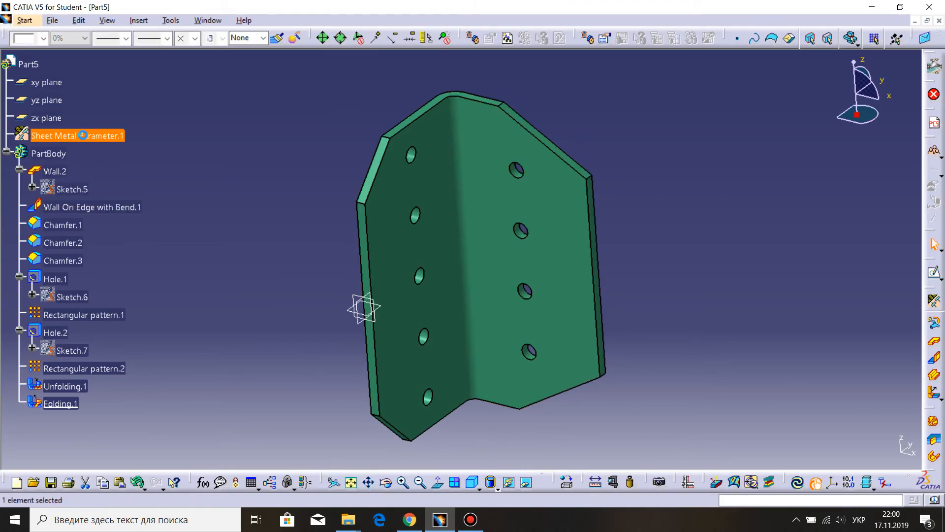
pyautogui.doubleClick(82, 135)
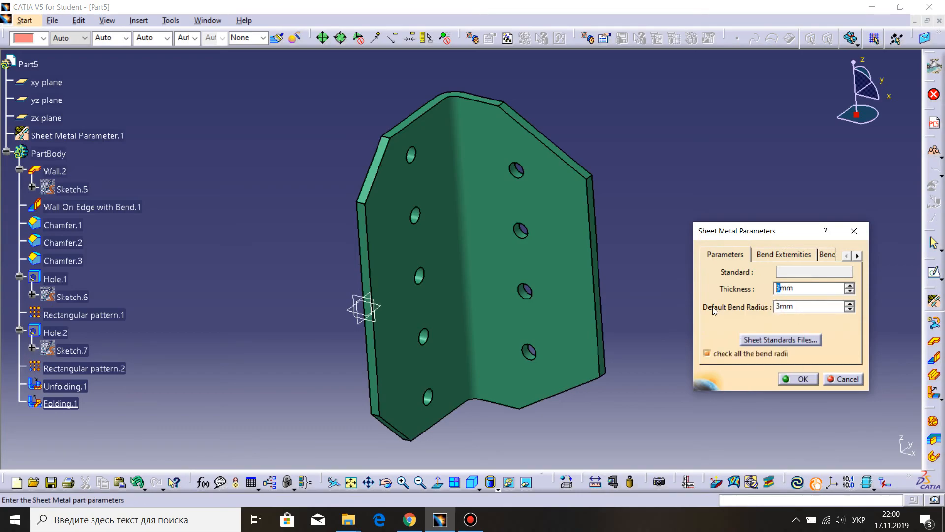
pyautogui.click(794, 378)
pyautogui.click(798, 480)
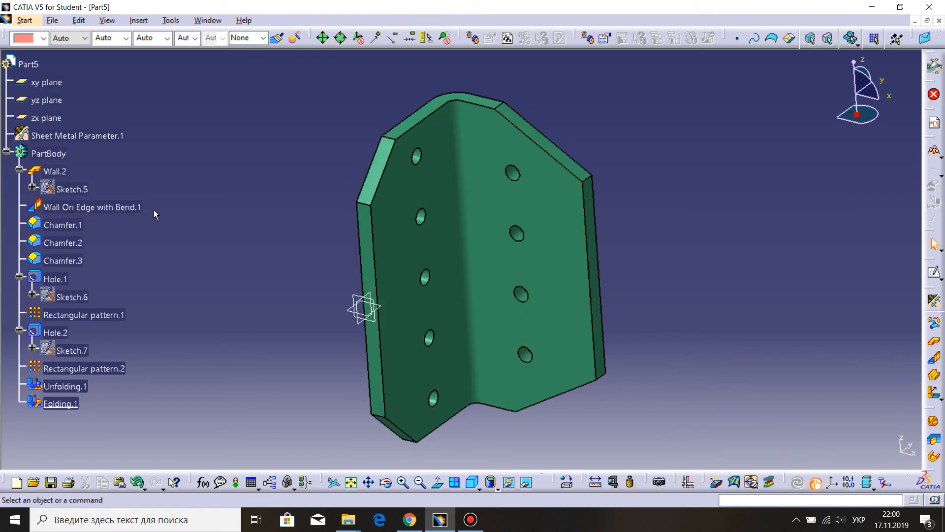
# Set the default bend radius to 6 mm in the sheet metal parameters and update the part.
pyautogui.doubleClick(74, 135)
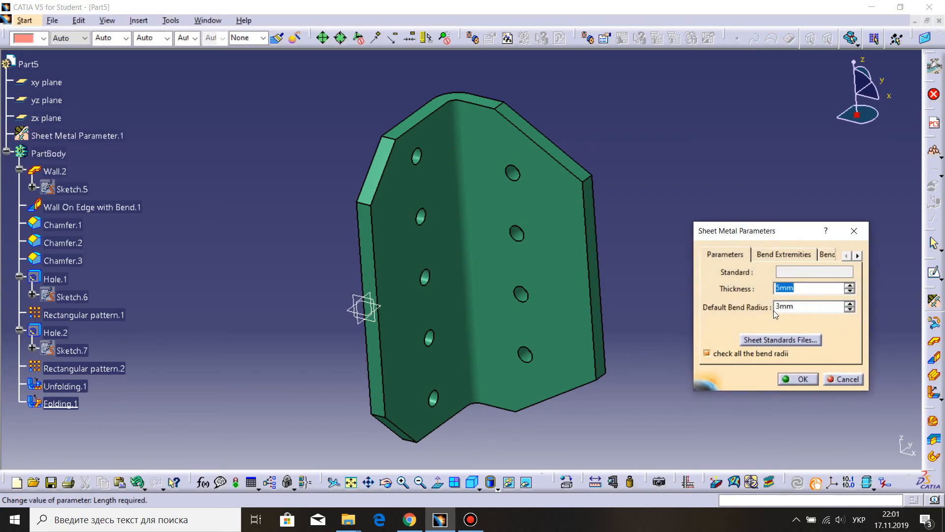
pyautogui.click(780, 307)
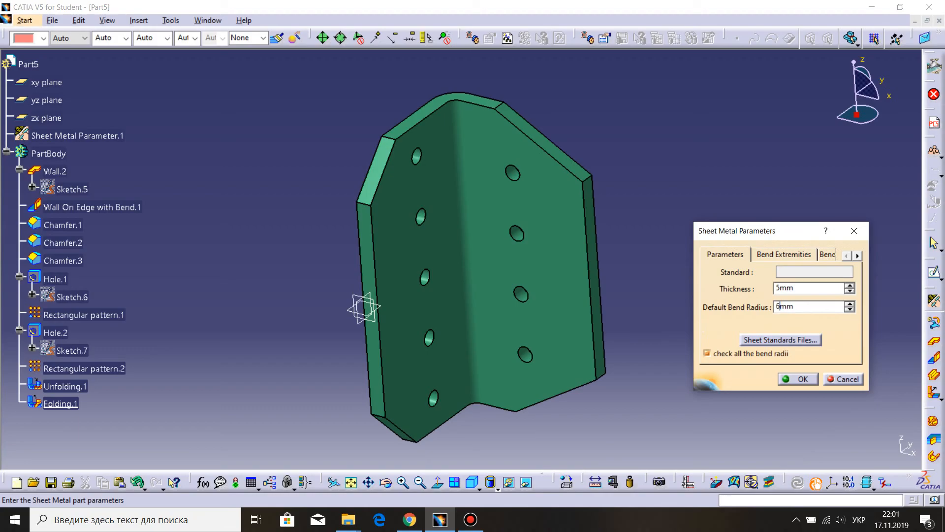
pyautogui.click(802, 379)
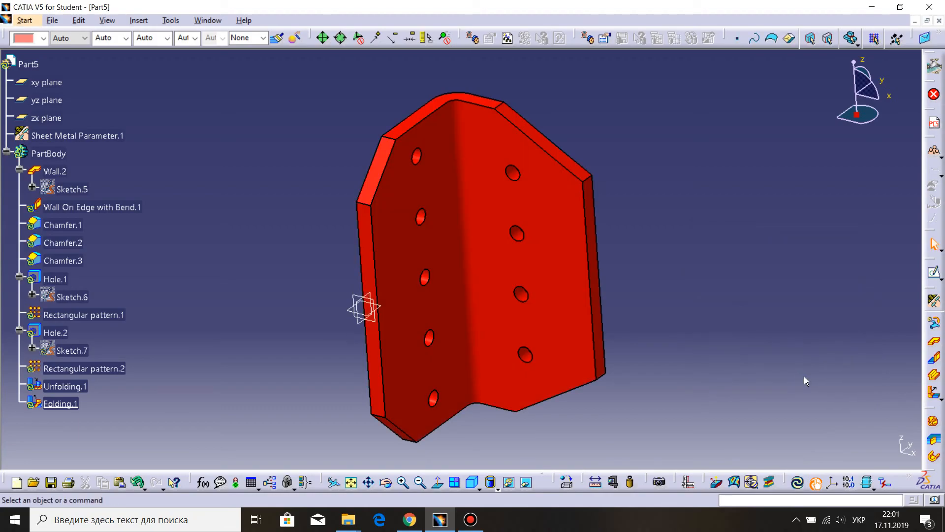
pyautogui.click(797, 483)
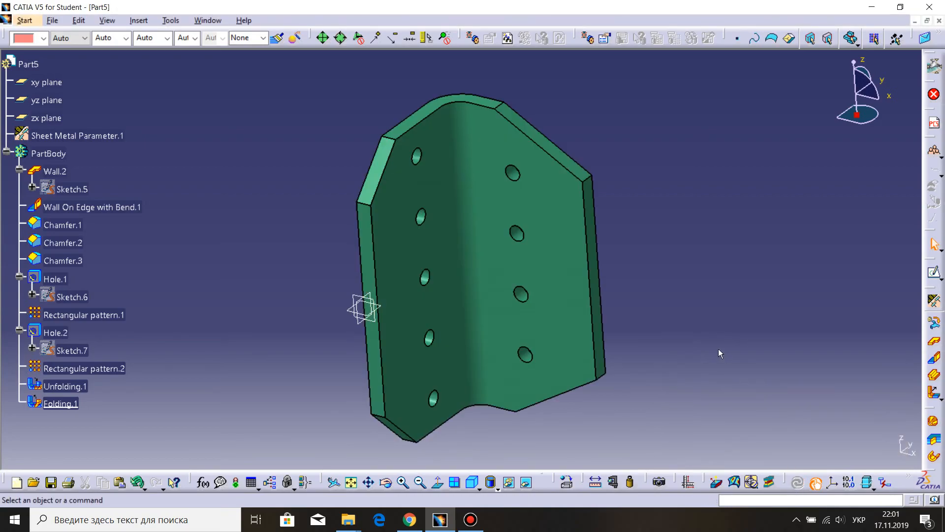
# Set both the sheet metal thickness and the default bend radius to 3 mm and update the part.
pyautogui.doubleClick(74, 135)
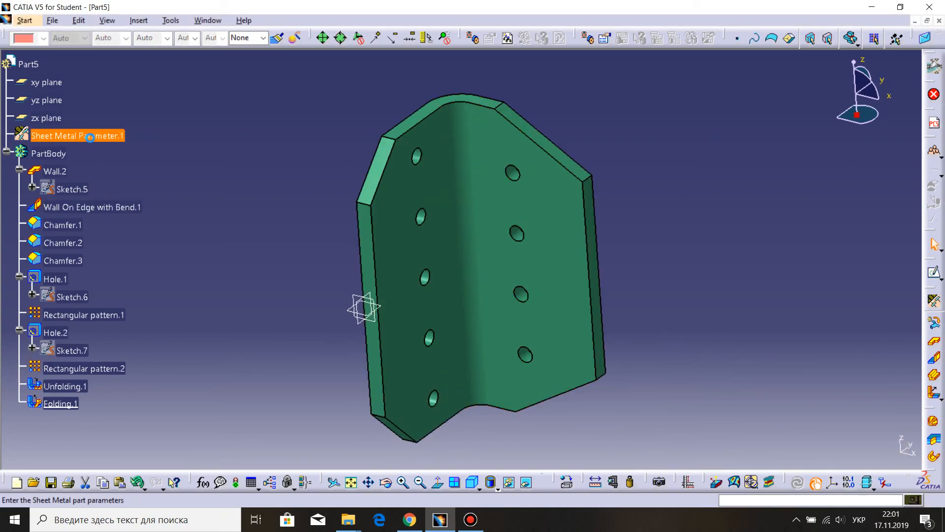
pyautogui.write('3')
pyautogui.click(780, 307)
pyautogui.press('BackSpace')
pyautogui.write('3mm')
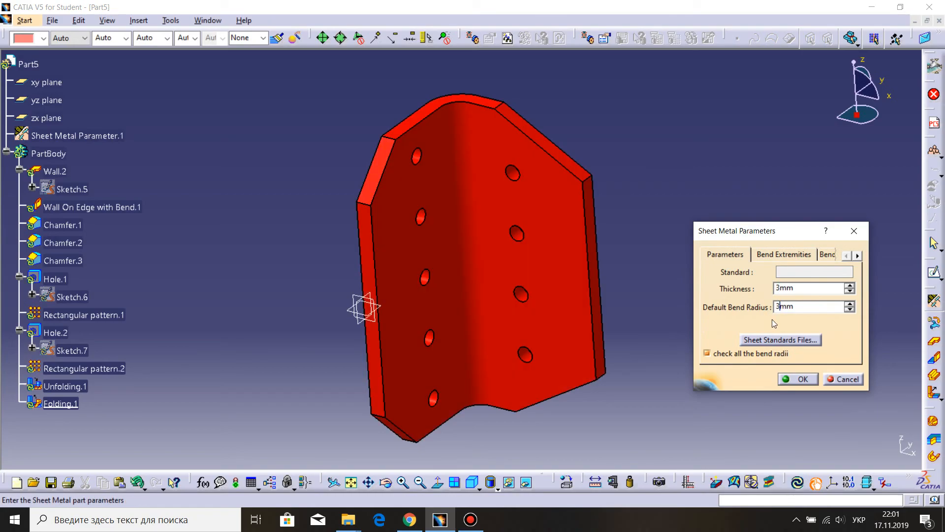
pyautogui.click(791, 379)
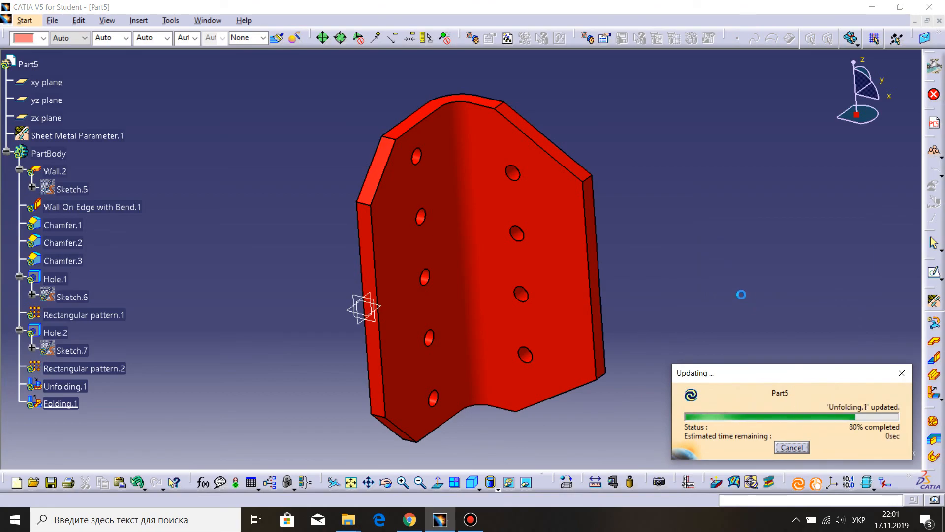
pyautogui.moveTo(665, 268)
pyautogui.mouseDown(button='middle')
pyautogui.moveTo(664, 297)
pyautogui.moveTo(660, 278)
pyautogui.mouseUp(button='middle')
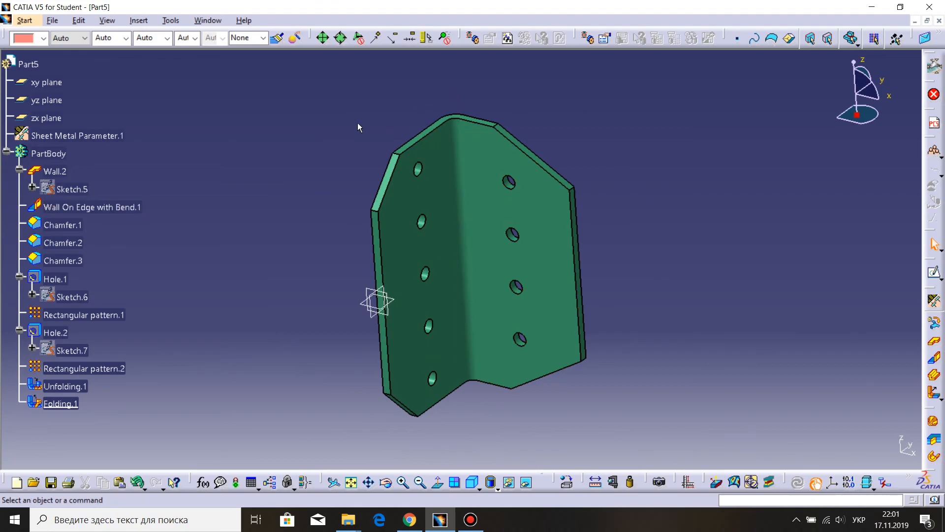
# Collapse the two hole branches, Wall.2 and PartBody in the specification tree.
pyautogui.moveTo(686, 244)
pyautogui.mouseDown(button='middle')
pyautogui.moveTo(630, 253)
pyautogui.moveTo(563, 244)
pyautogui.moveTo(633, 297)
pyautogui.moveTo(633, 279)
pyautogui.mouseUp(button='middle')
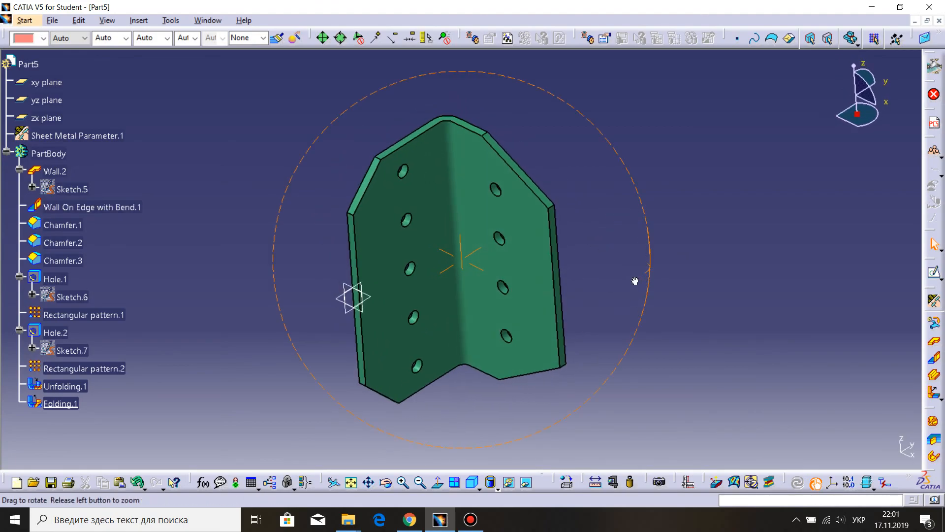
pyautogui.click(19, 330)
pyautogui.click(19, 276)
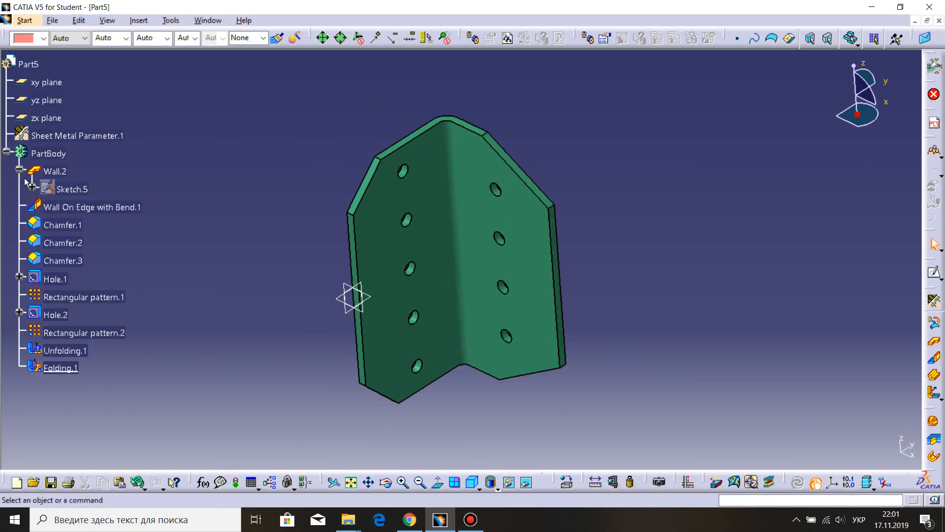
pyautogui.click(19, 170)
pyautogui.click(6, 153)
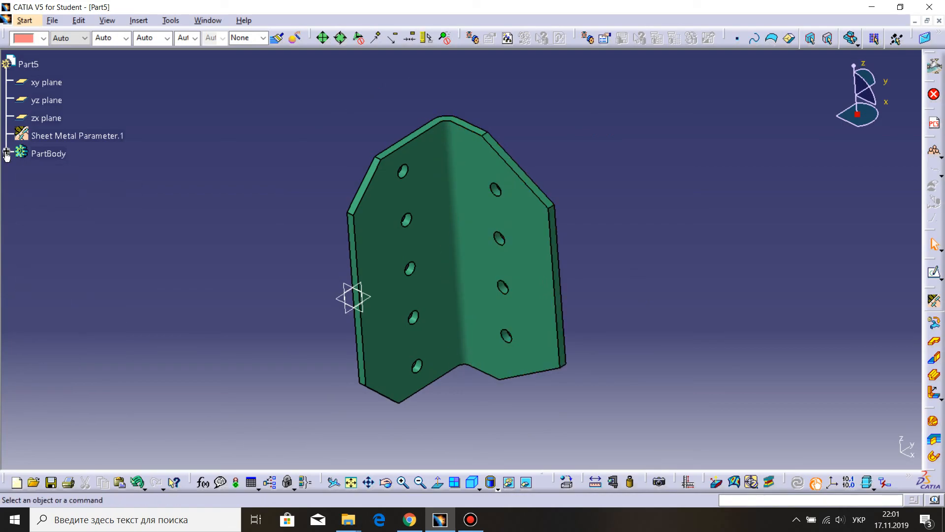